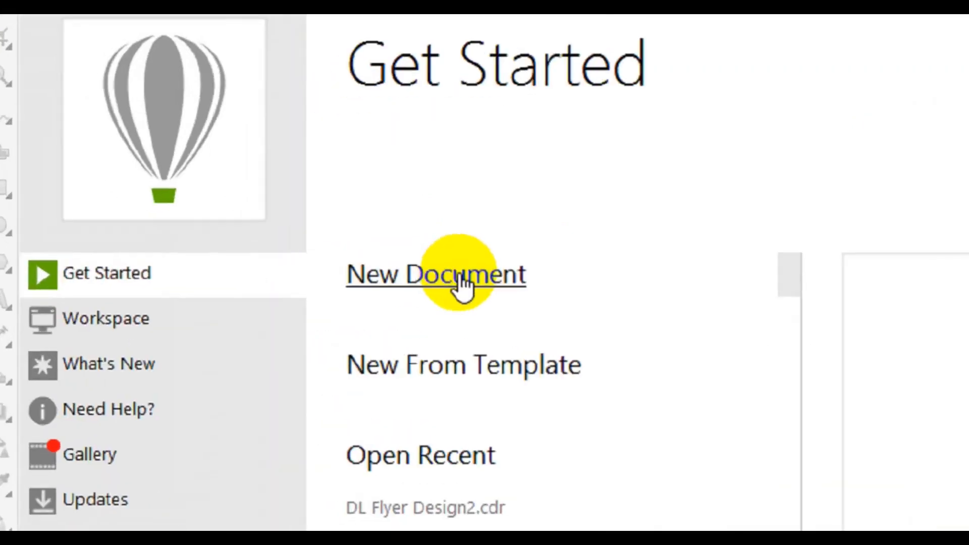
Step: Start a new document named "Wall Calendar Design" with inches as its units
click(255, 272)
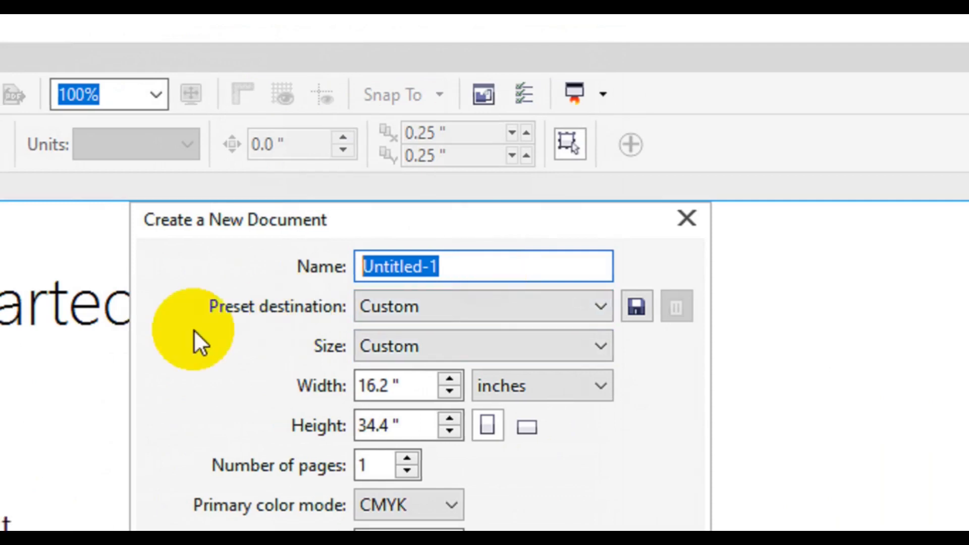
text(Wall )
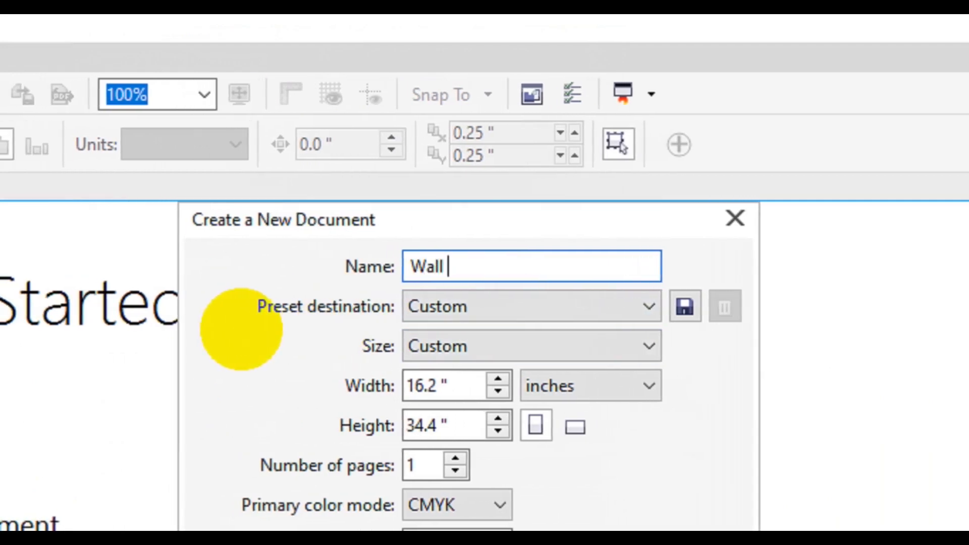
text(Calendar )
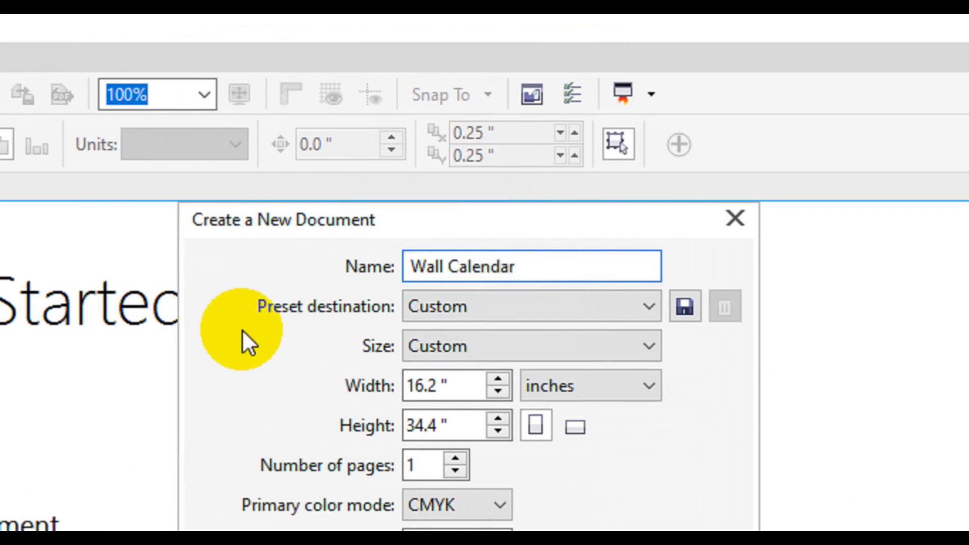
text(Design)
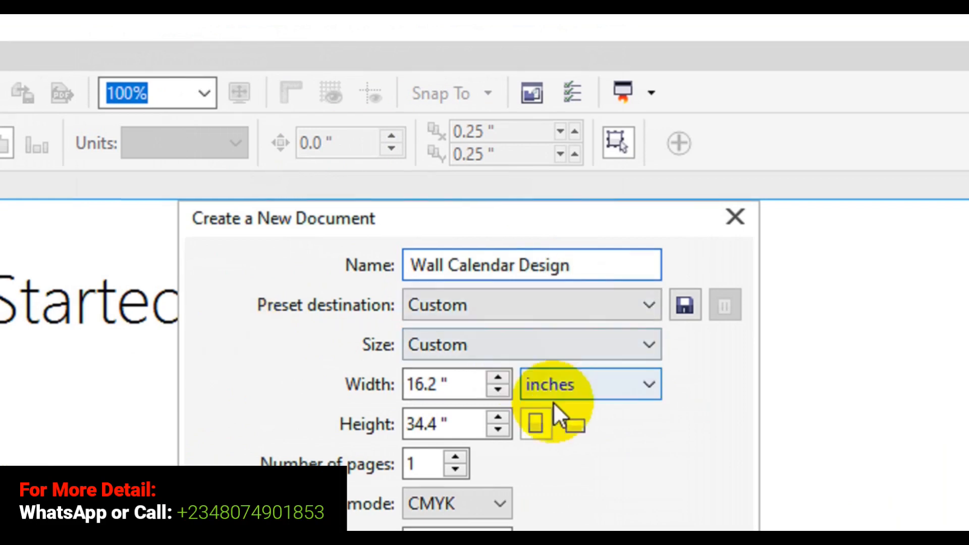
click(558, 398)
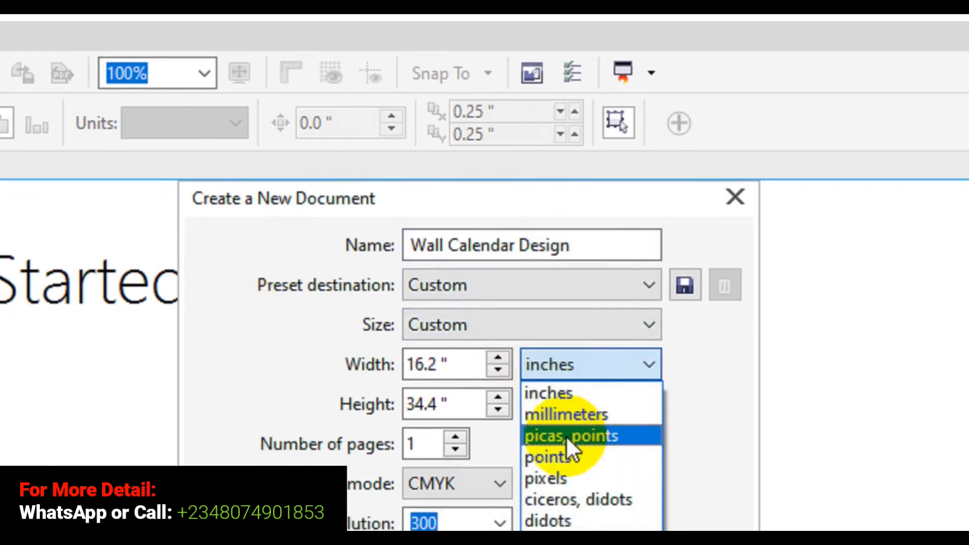
click(575, 381)
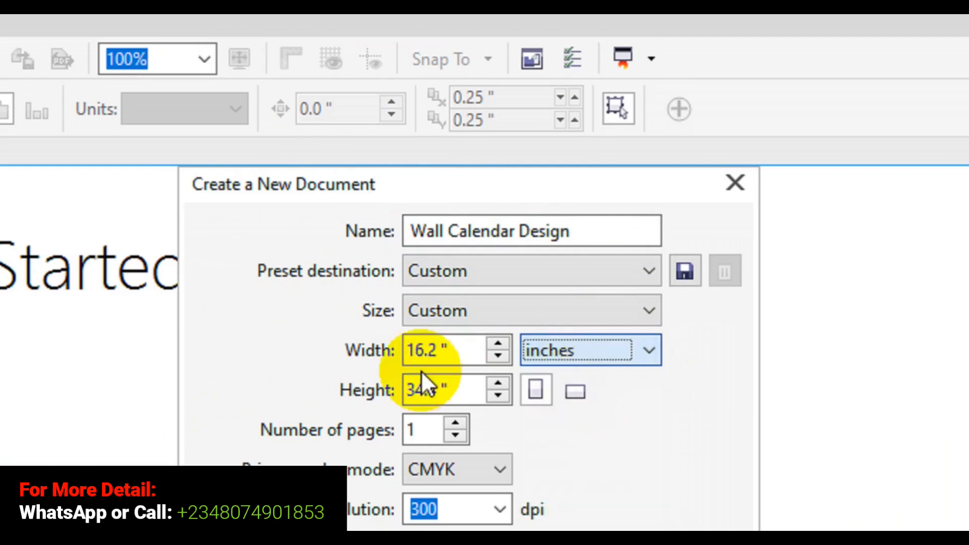
Step: Set the new document's page width to 11 inches and height to 16 inches
drag(432, 353, 395, 356)
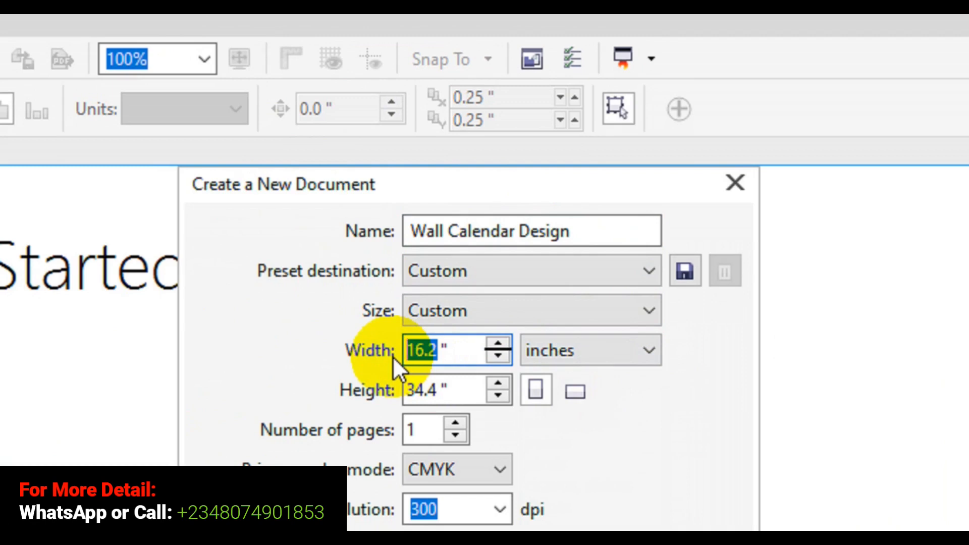
text(11)
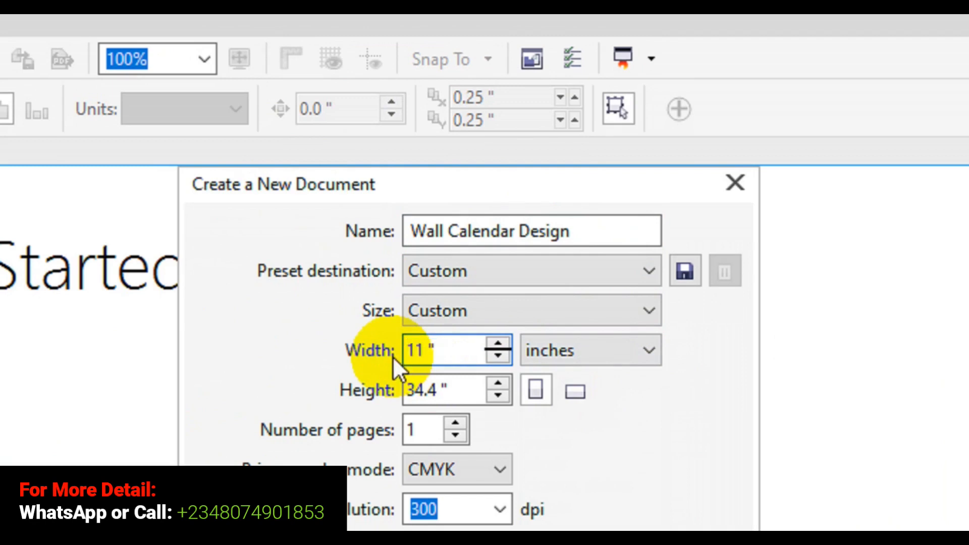
click(451, 391)
drag(443, 392, 395, 391)
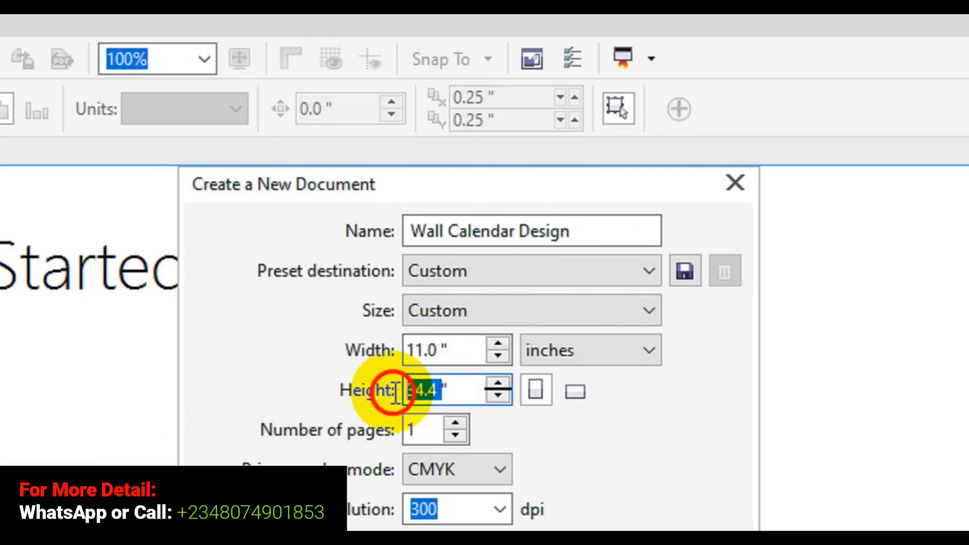
text(18)
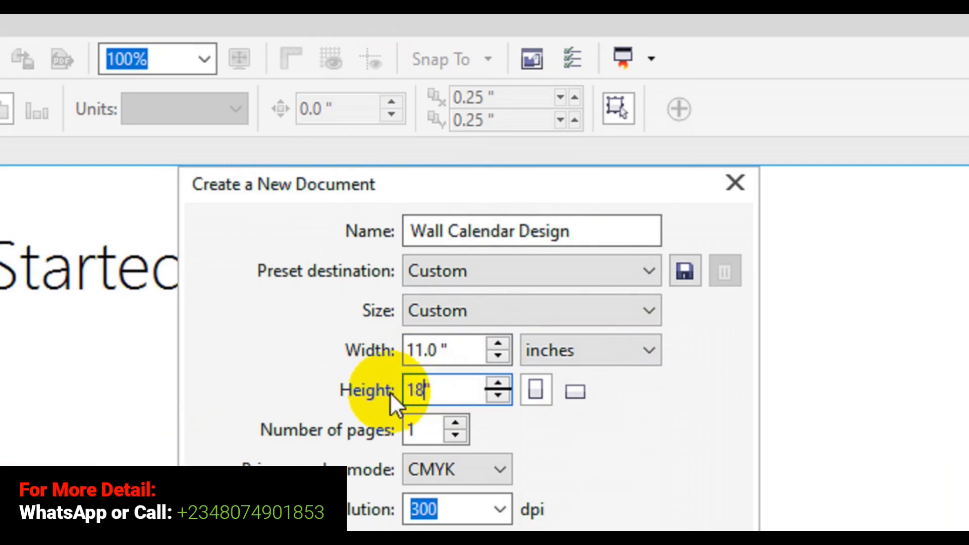
key(BackSpace)
text(6)
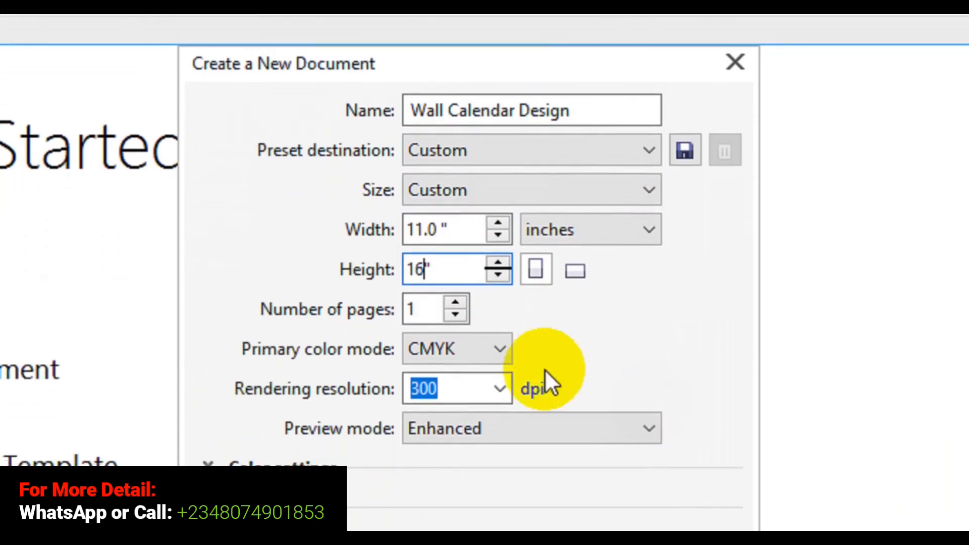
Step: Keep the rendering resolution at 300 dpi and create the wall calendar document
click(499, 390)
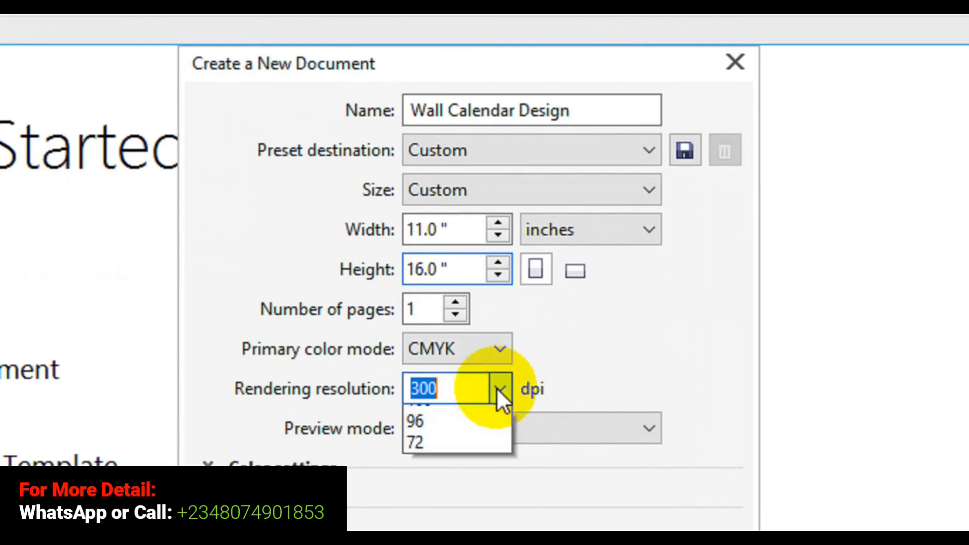
click(450, 413)
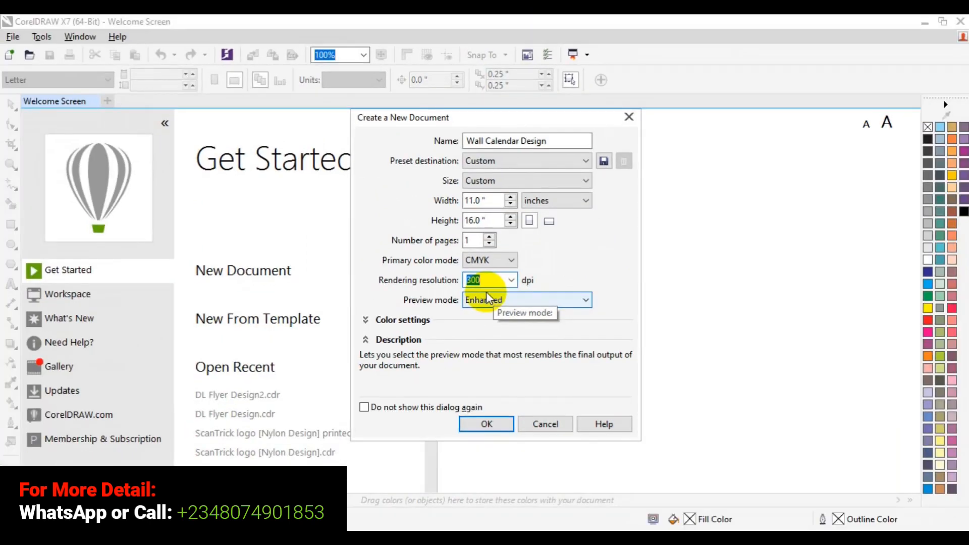
click(487, 424)
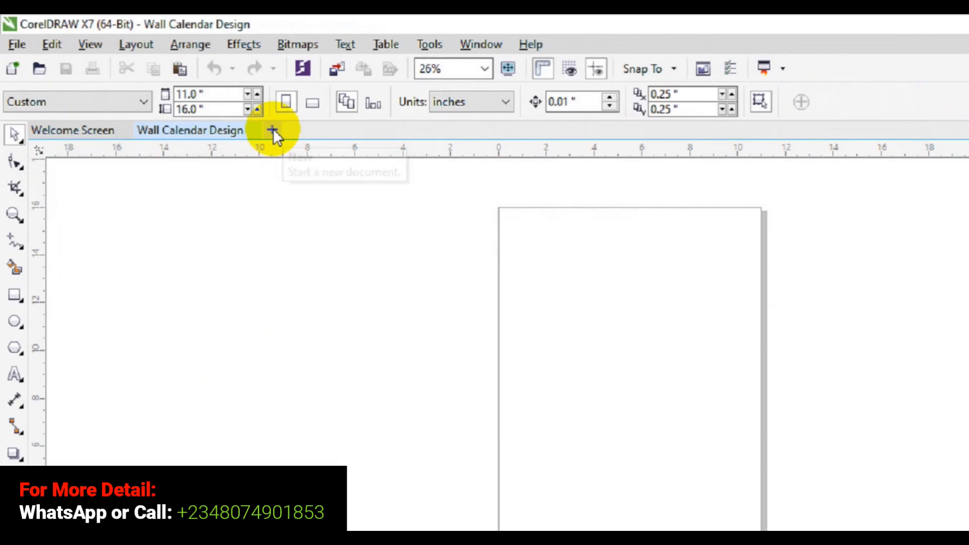
Step: Create a second new document at A4 size and set its page orientation to landscape
click(234, 113)
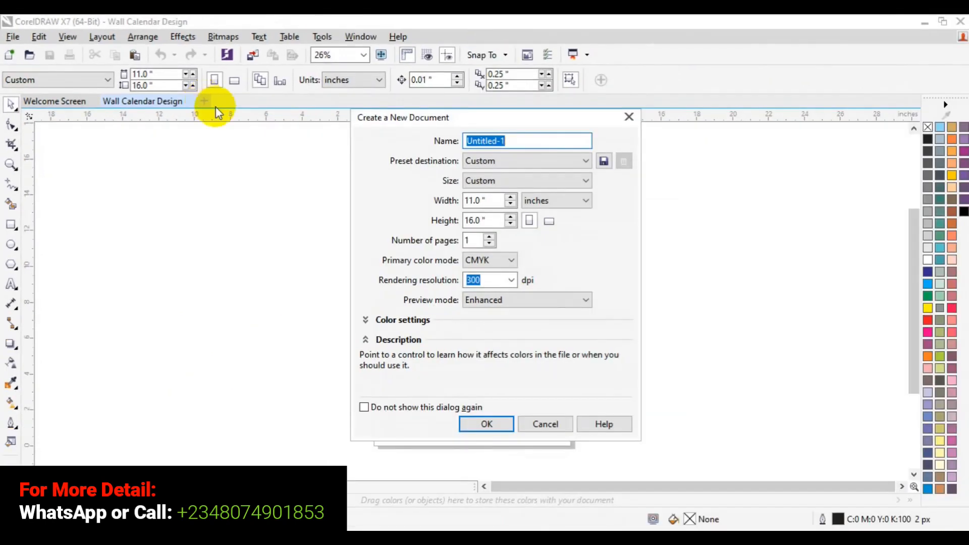
click(577, 181)
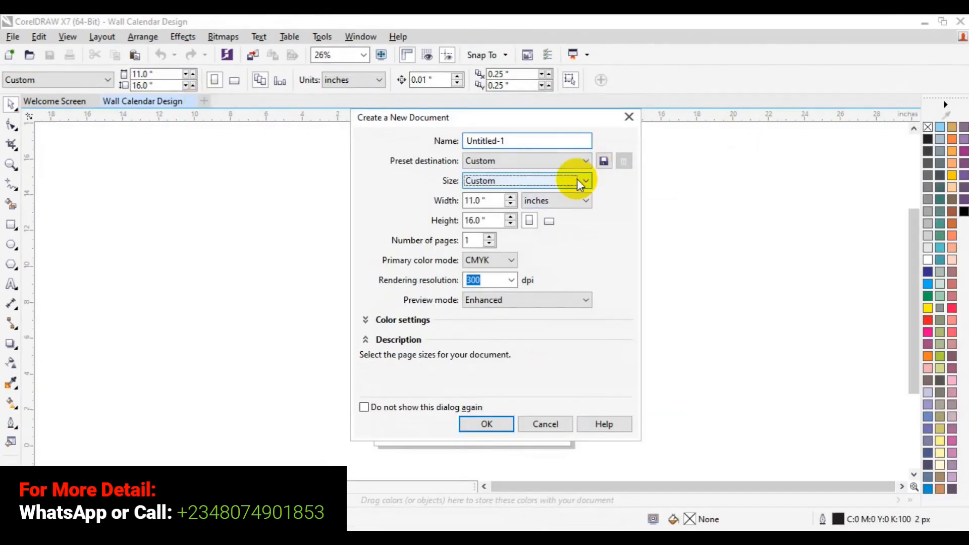
click(577, 181)
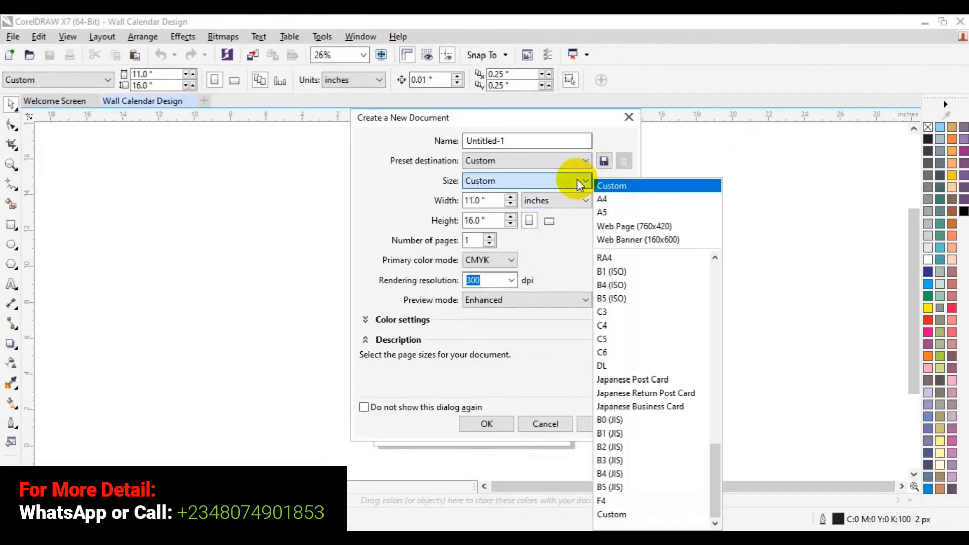
click(638, 199)
click(479, 423)
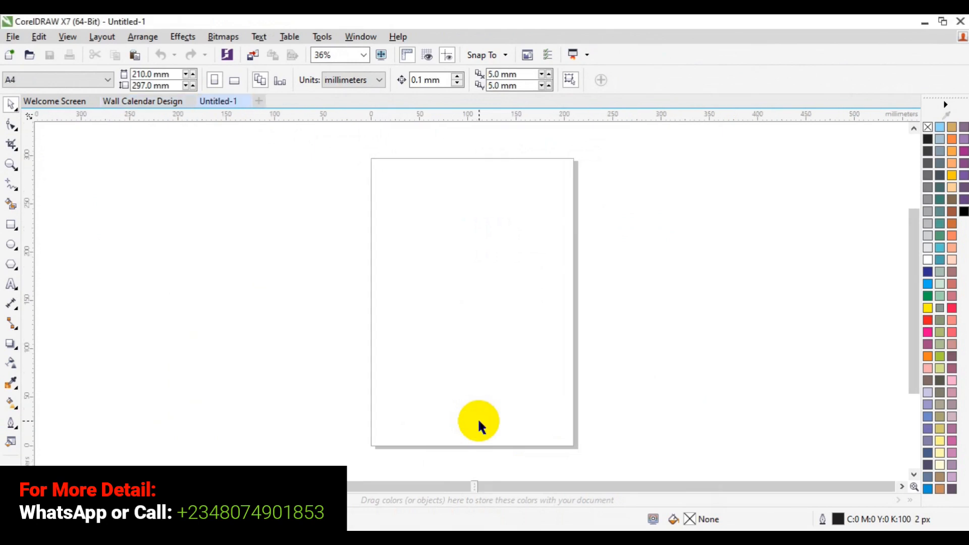
click(234, 81)
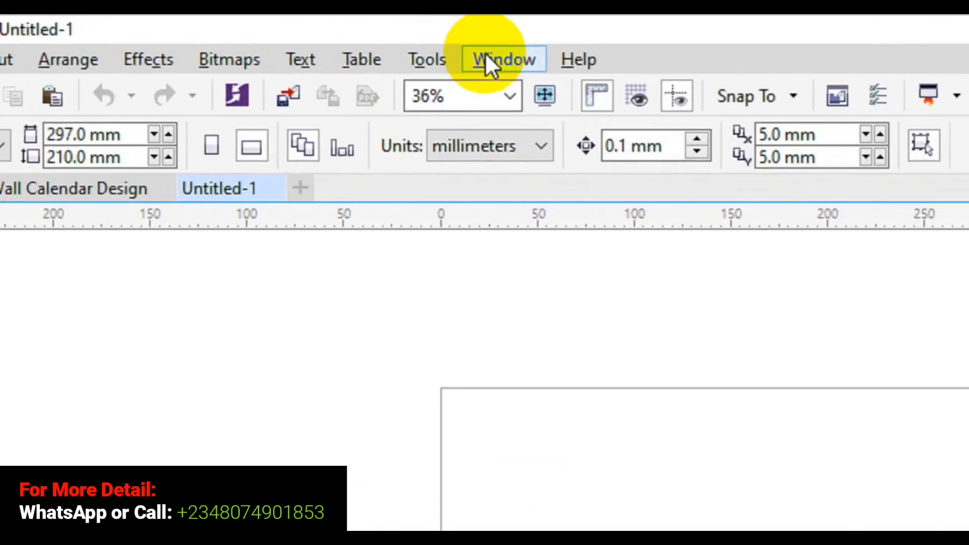
Step: Run the CreateCalendar macro from the CalendarWizard (CalendarWizard.gms) project
click(486, 58)
mouse_move(426, 64)
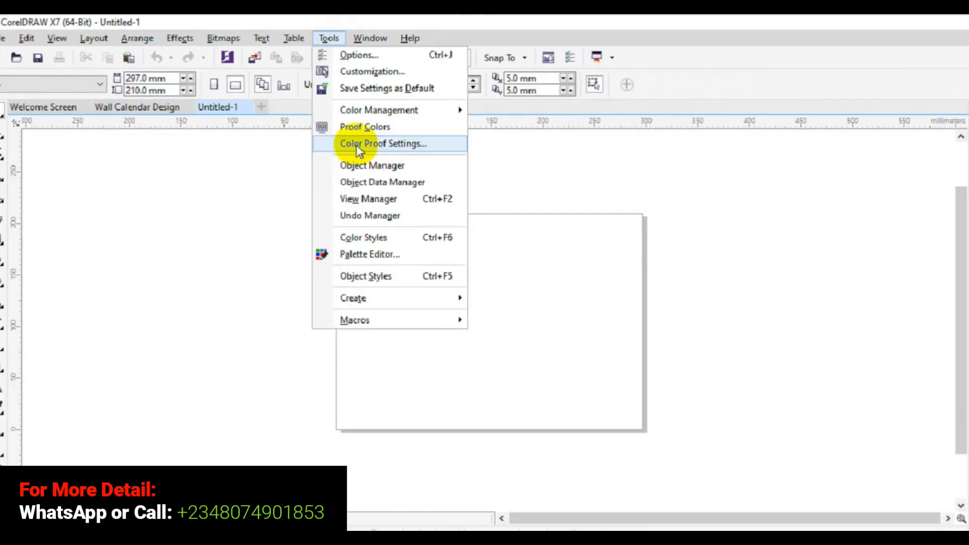
mouse_move(361, 320)
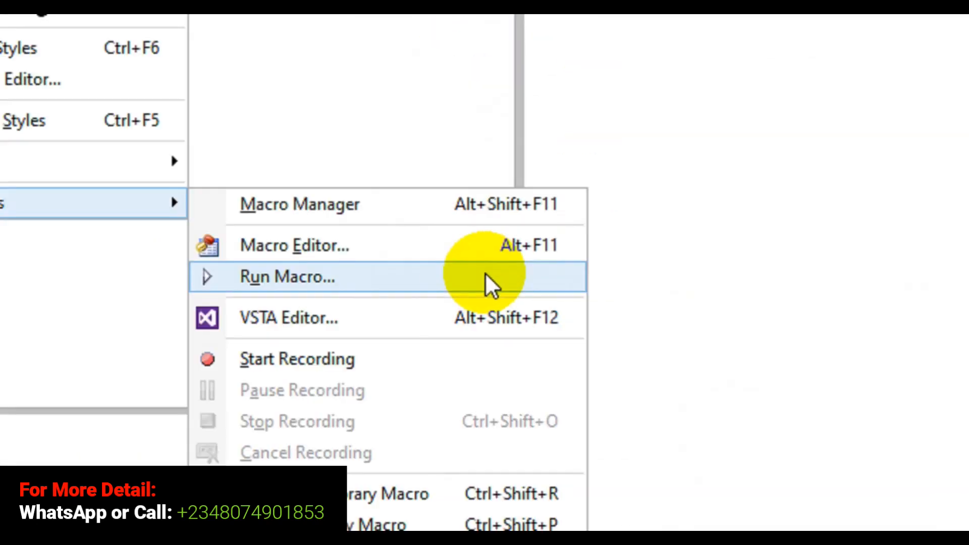
click(332, 277)
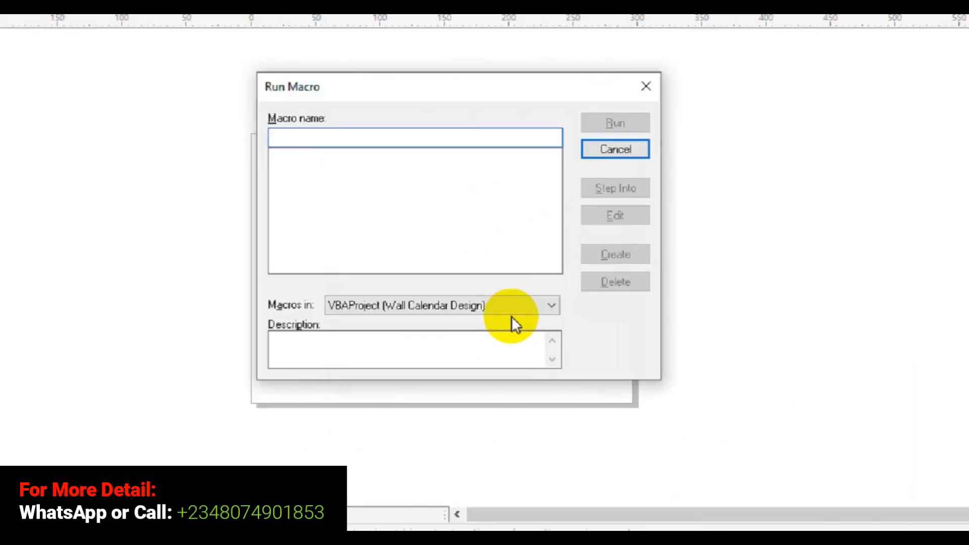
click(524, 335)
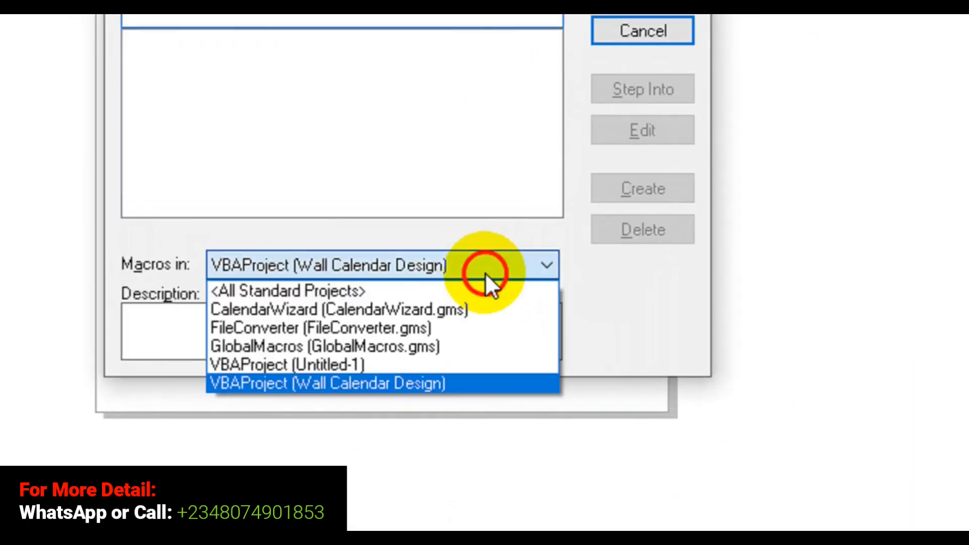
click(438, 316)
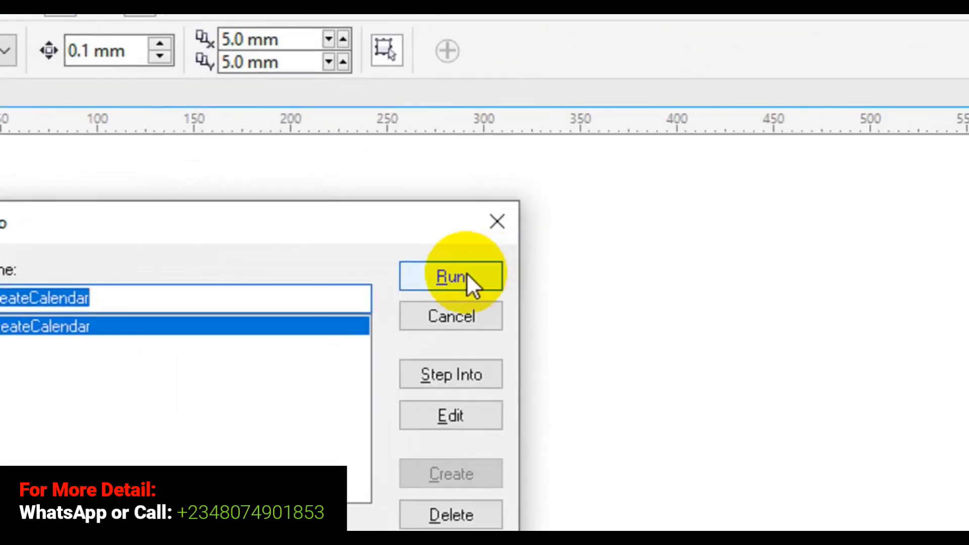
click(611, 193)
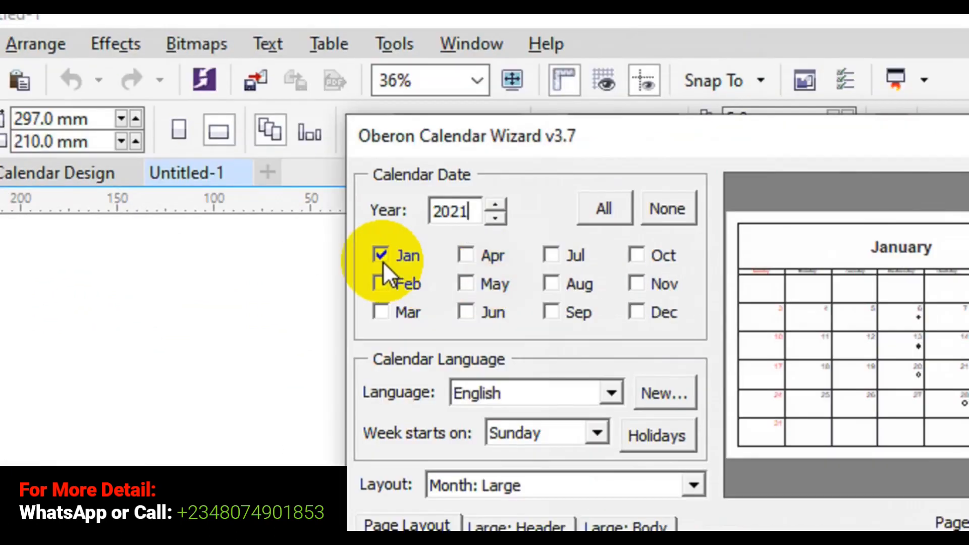
Step: Deselect January, select February as the calendar month, and expand the wizard to show the large preview
click(383, 261)
click(387, 284)
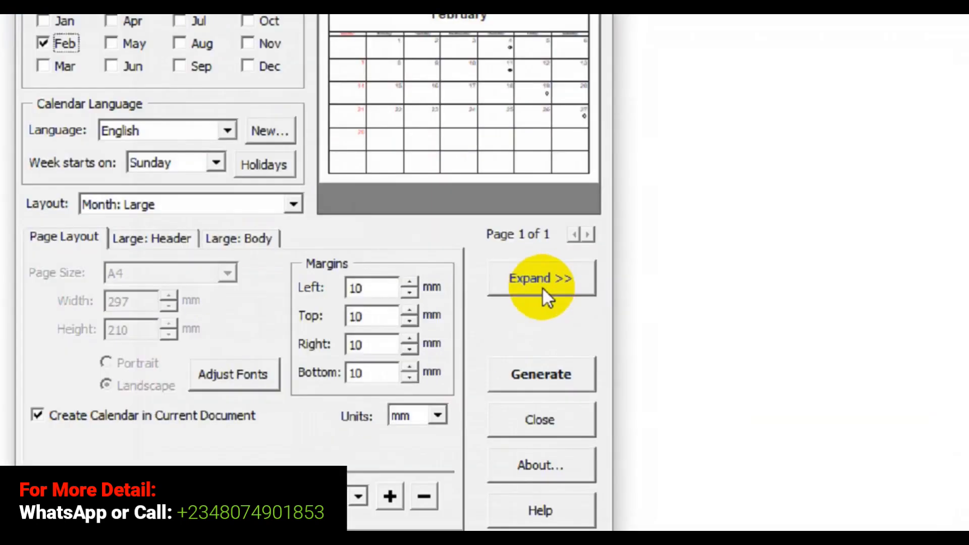
click(502, 278)
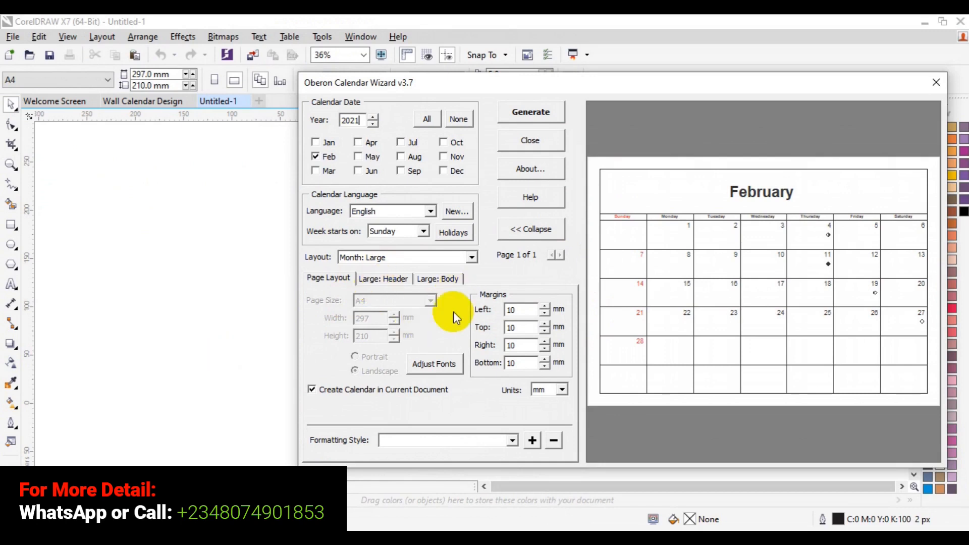
Step: Turn off the above, below, left and right borders of the large calendar's month title
click(379, 278)
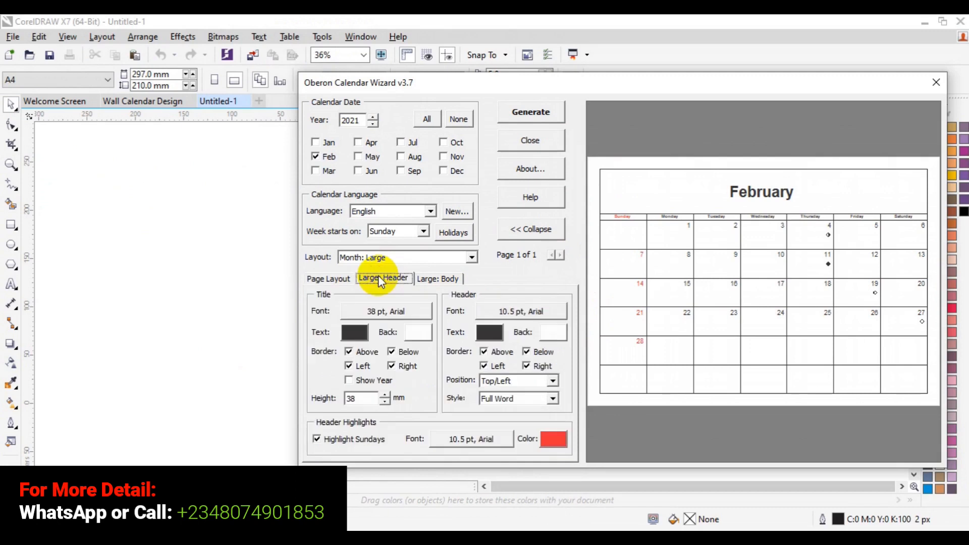
click(364, 353)
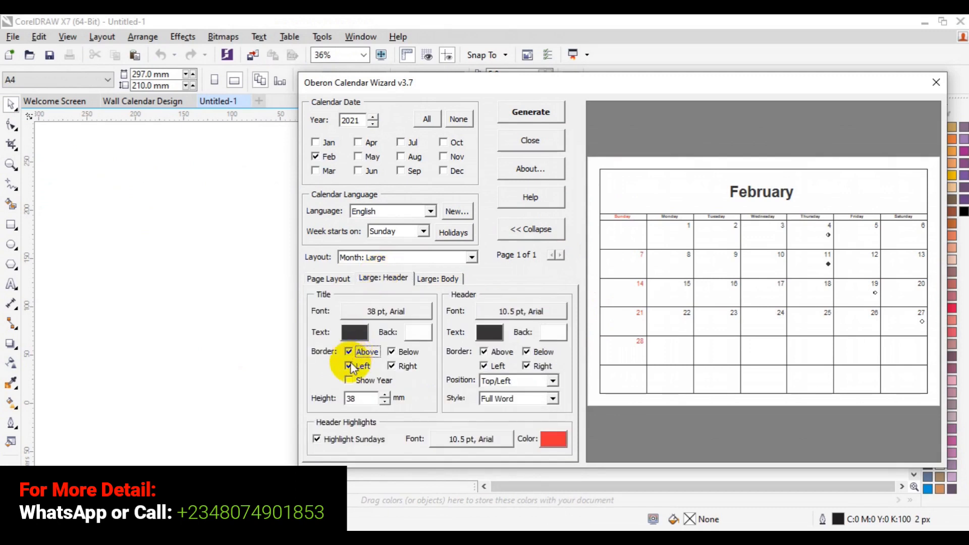
click(364, 366)
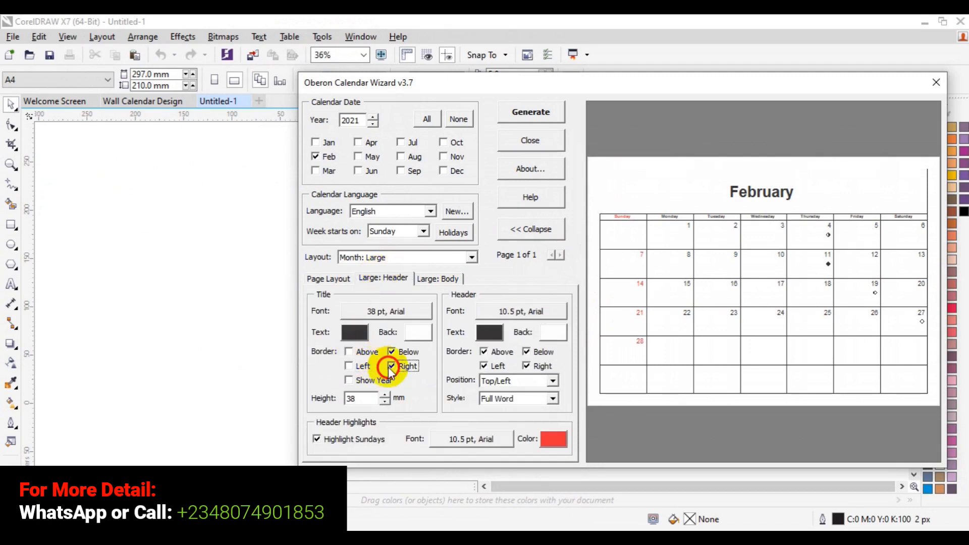
click(392, 352)
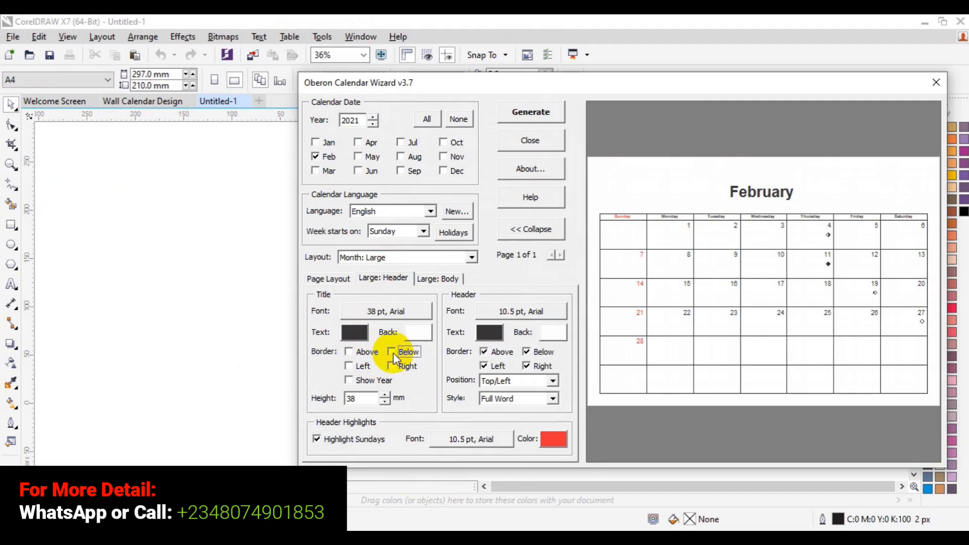
Step: Turn off the above, below, left and right borders of the weekday header row
click(485, 352)
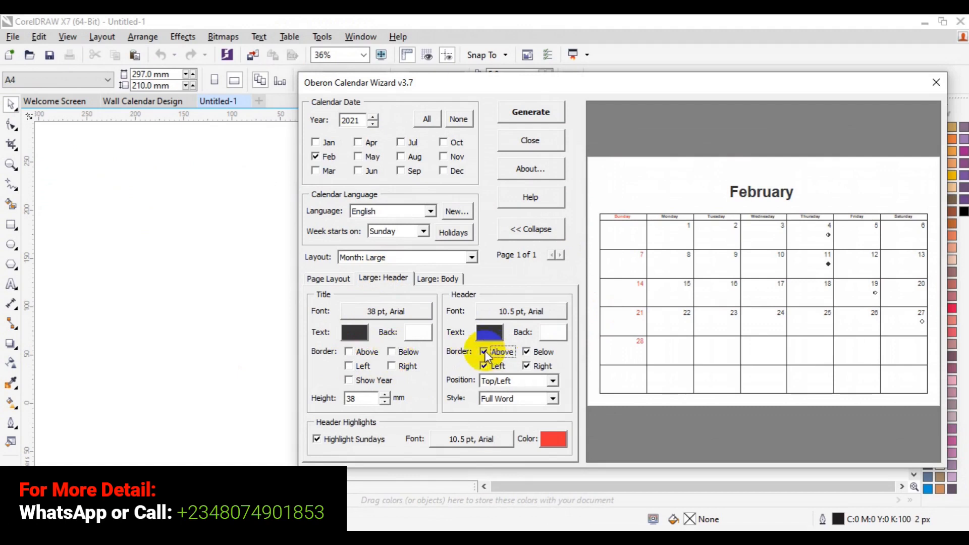
click(483, 365)
click(527, 366)
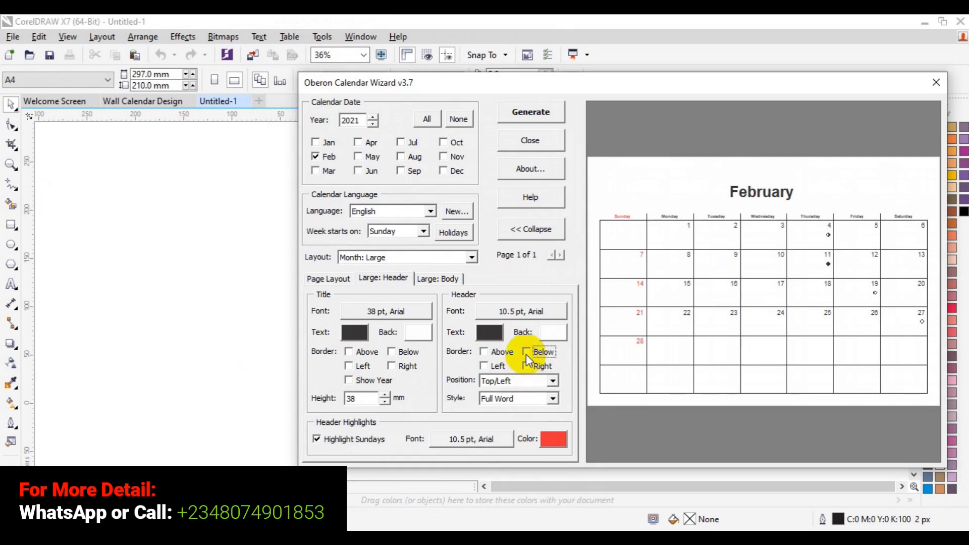
Step: Turn off all four borders and both the vertical and horizontal dividers of the large calendar's body
click(419, 279)
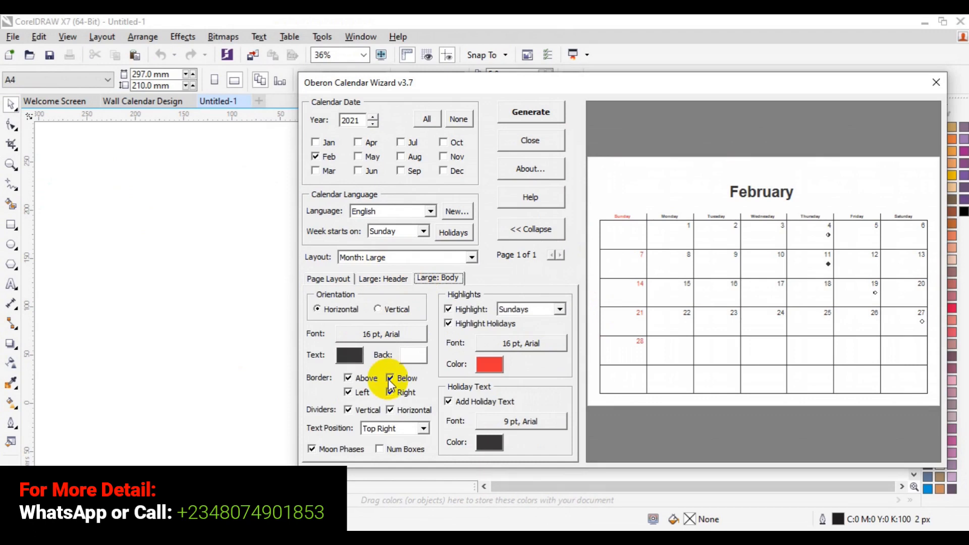
click(390, 378)
click(390, 410)
click(348, 411)
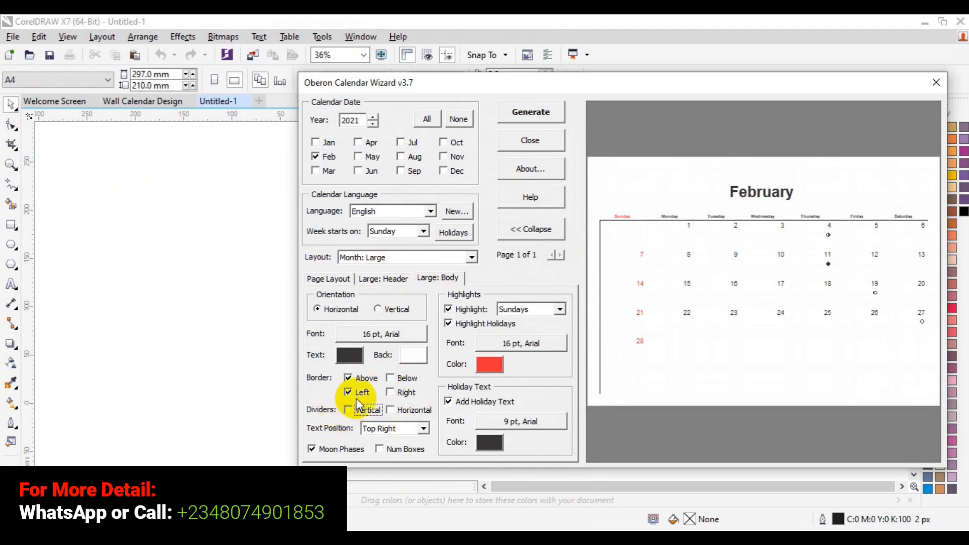
click(349, 393)
click(348, 378)
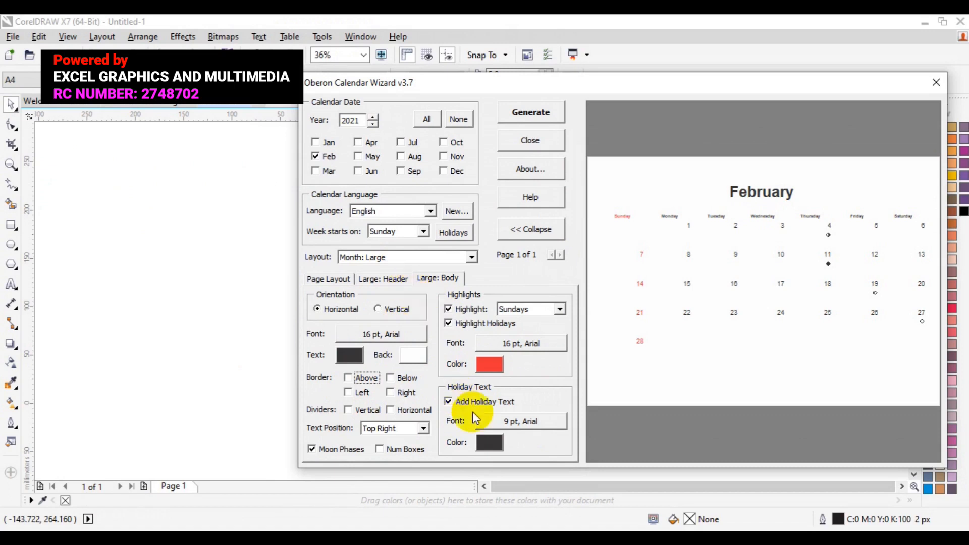
Step: Set the weekday header style of the large calendar to Short Form, keeping Sundays highlighted
click(383, 280)
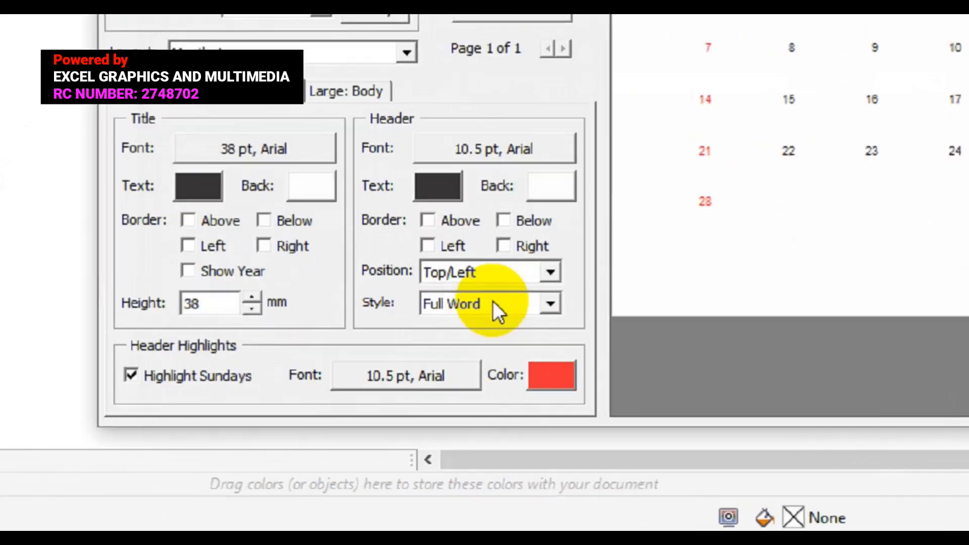
click(521, 397)
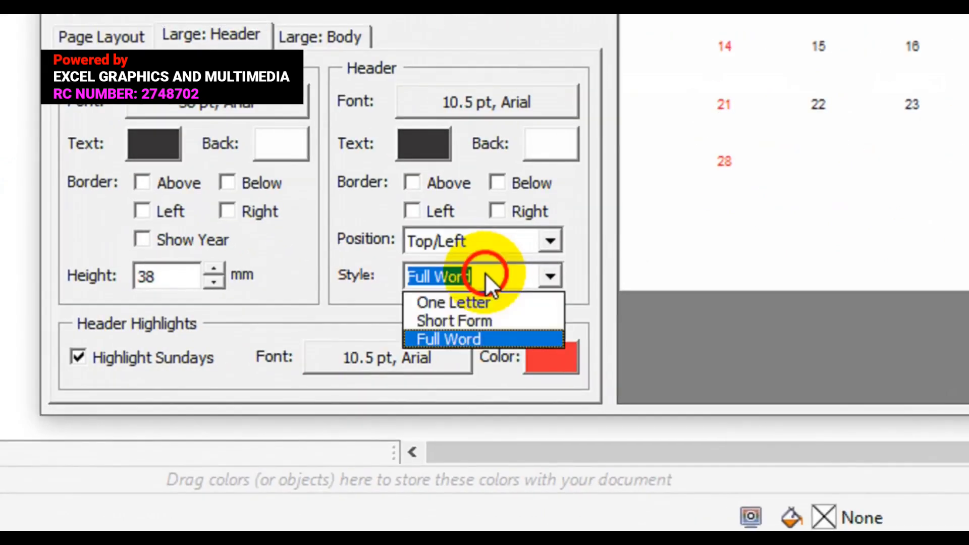
click(467, 318)
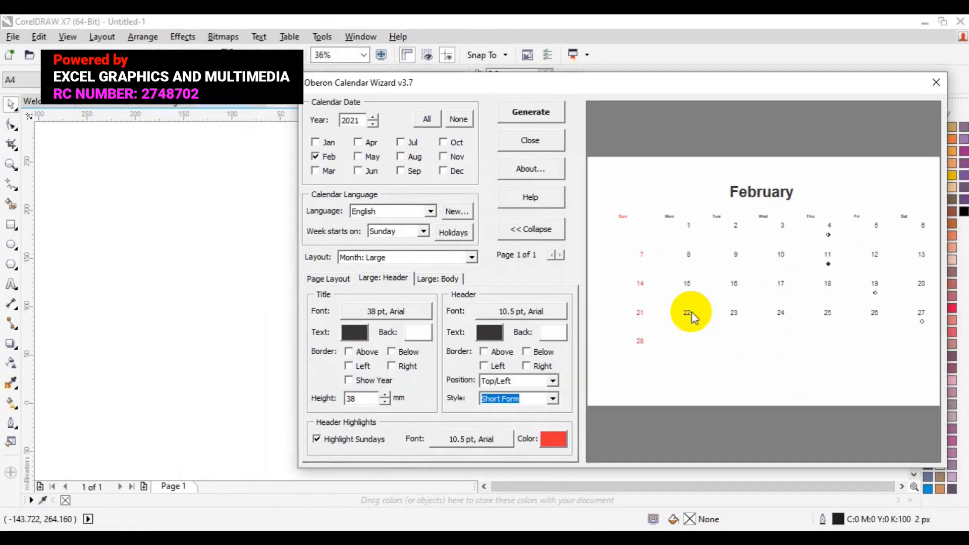
click(316, 439)
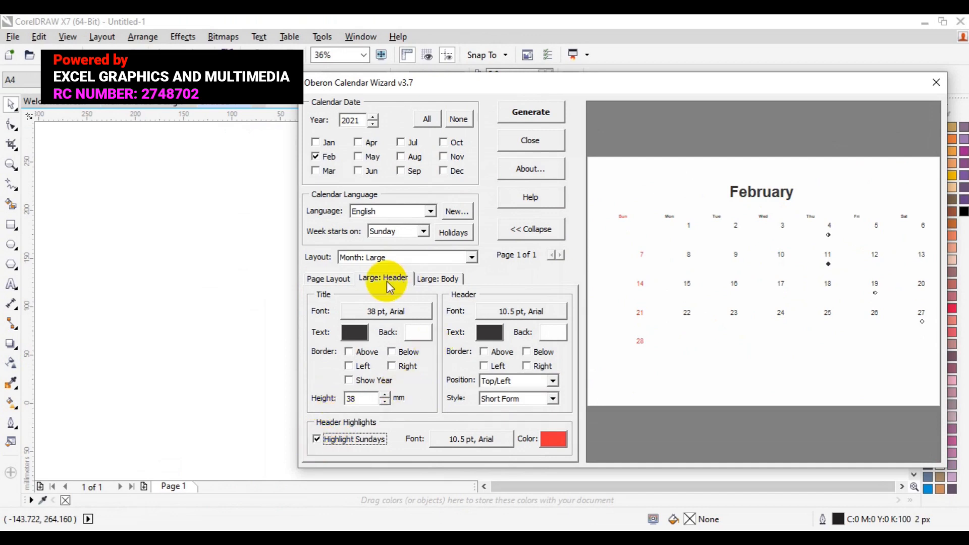
Step: Turn off the moon phases in the large calendar's body and set the date text position to Center
click(427, 280)
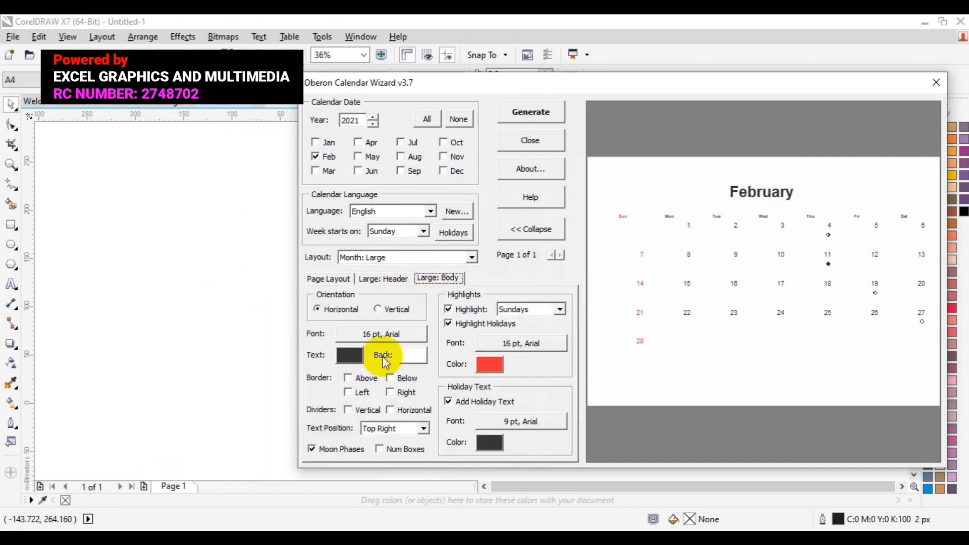
click(316, 450)
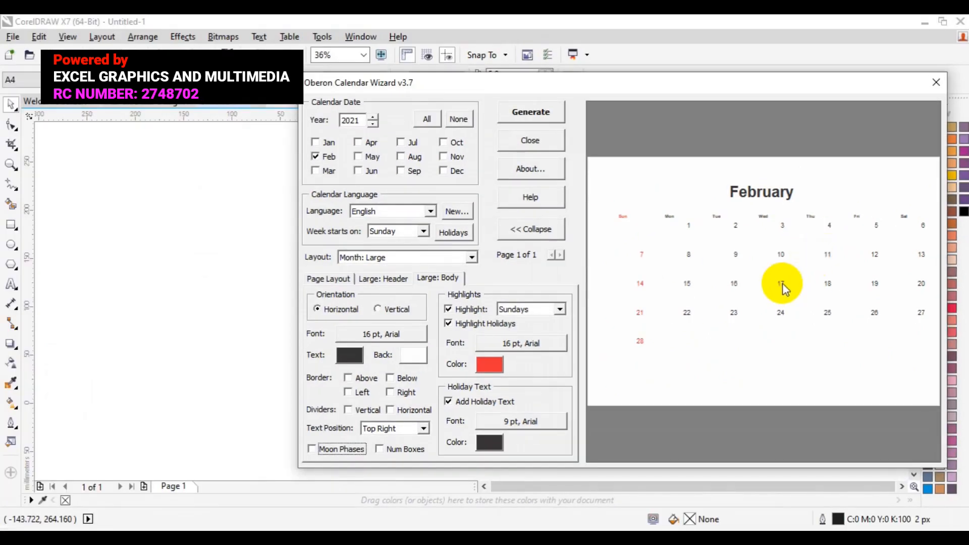
drag(793, 86, 580, 69)
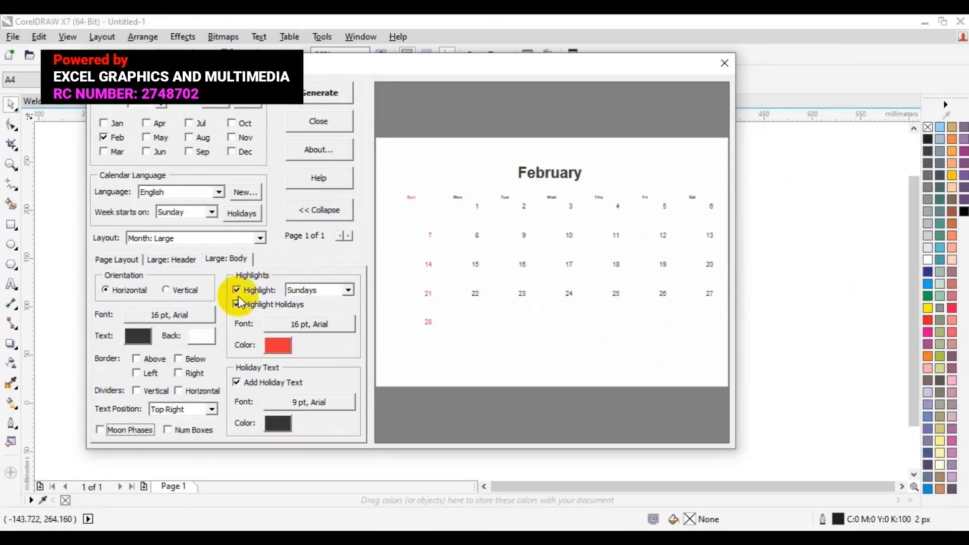
click(214, 262)
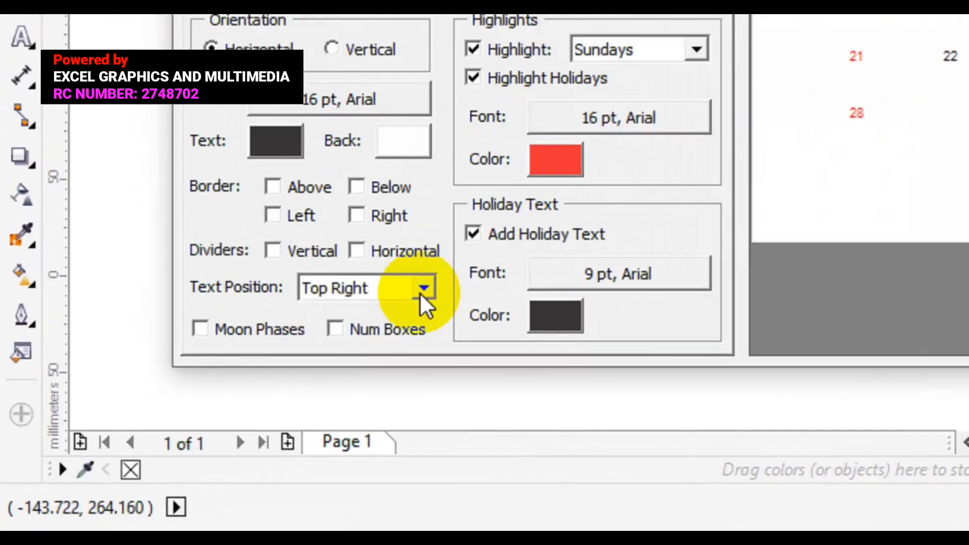
click(376, 315)
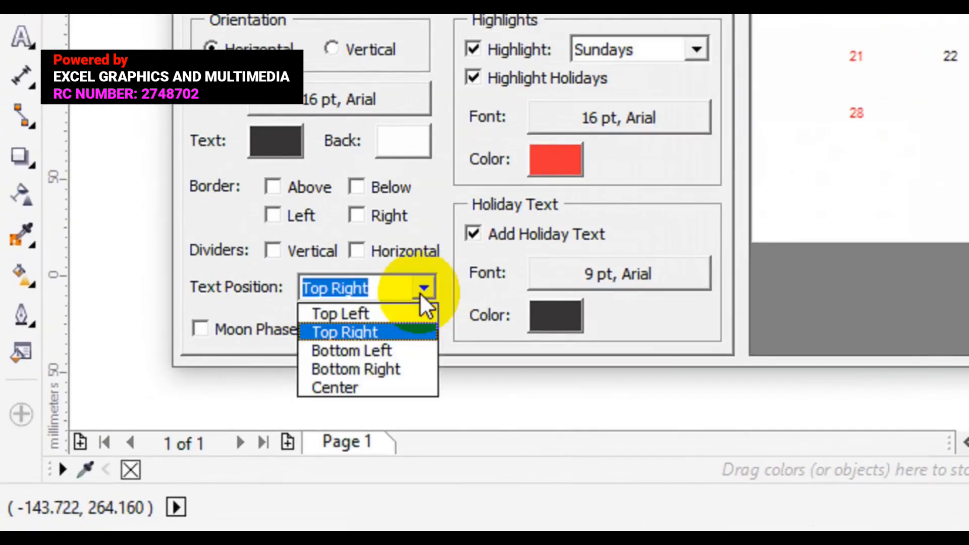
click(376, 387)
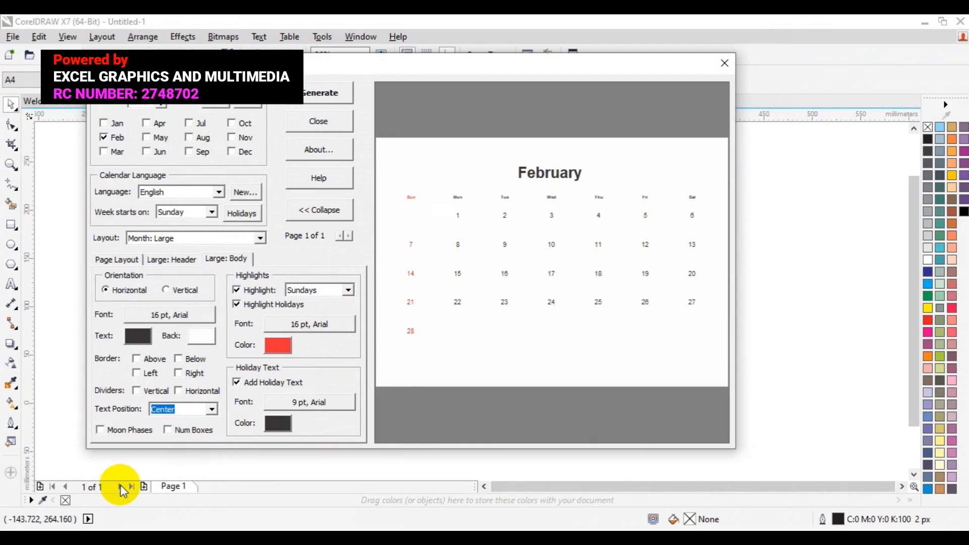
Step: Generate the February calendar, close the Calendar Wizard, and deselect the generated calendar
click(336, 93)
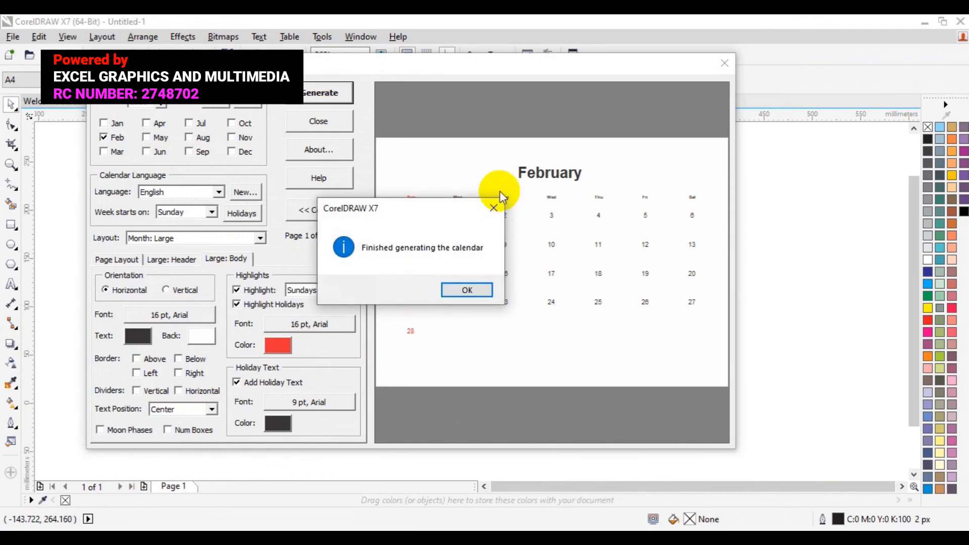
click(461, 290)
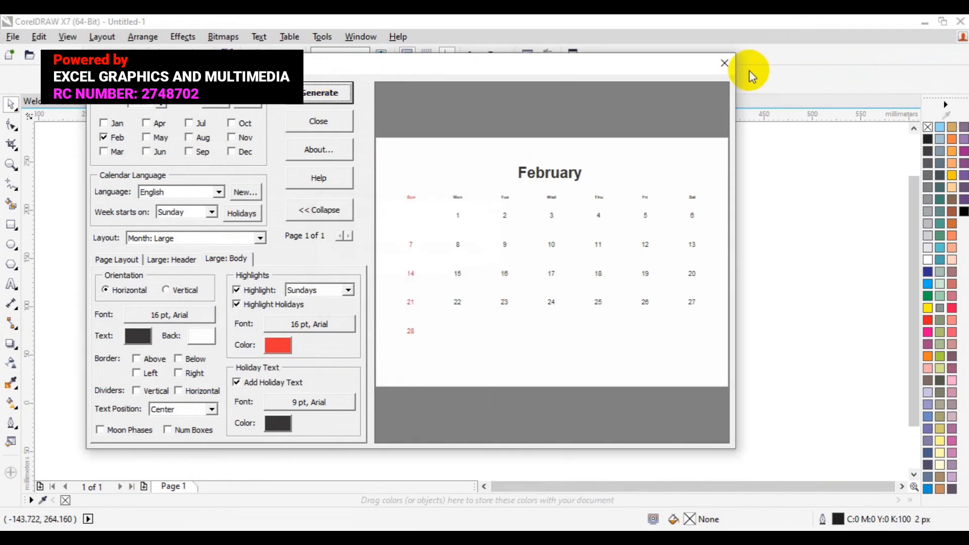
click(722, 62)
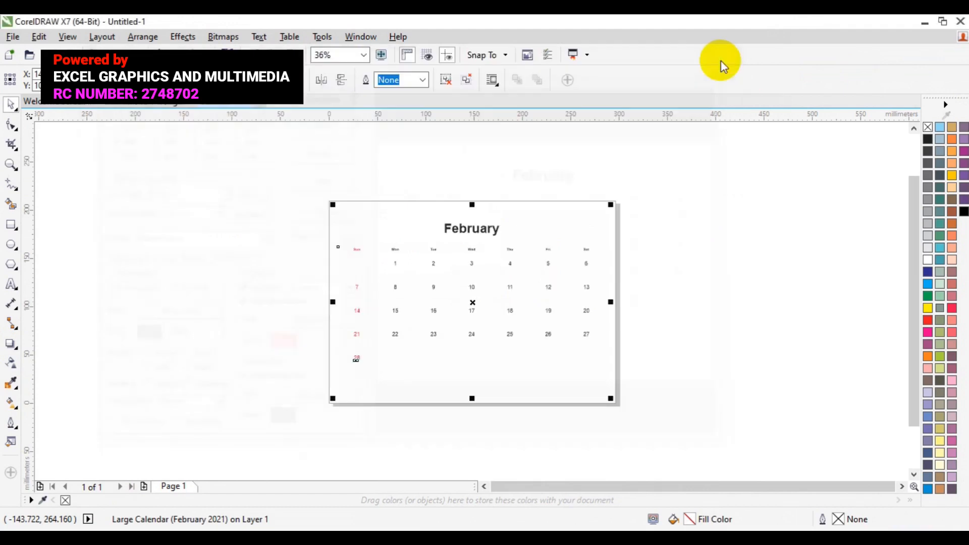
click(774, 349)
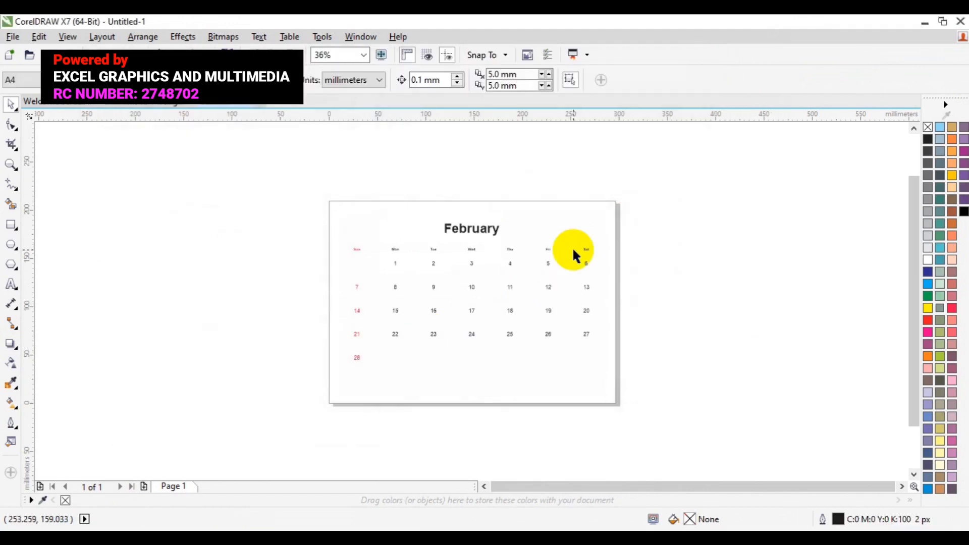
click(11, 165)
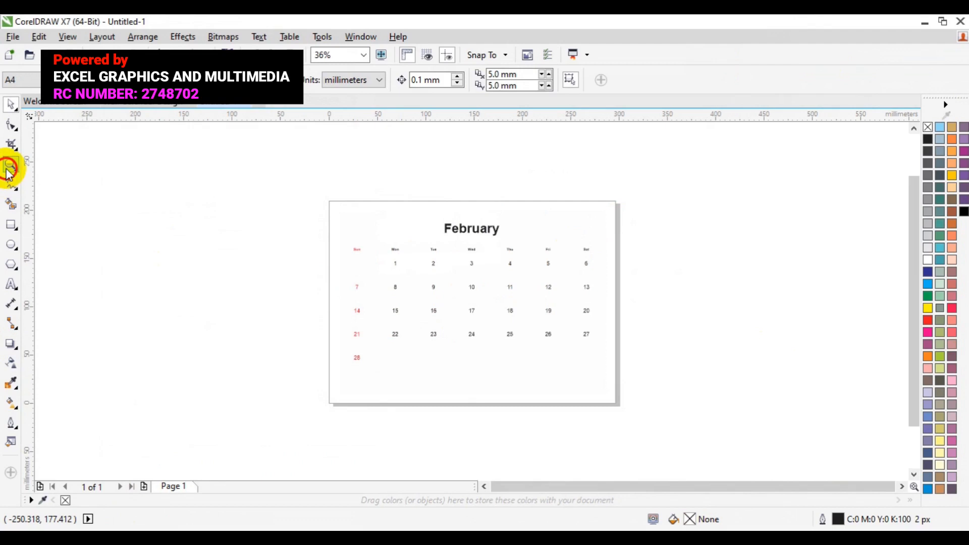
click(503, 338)
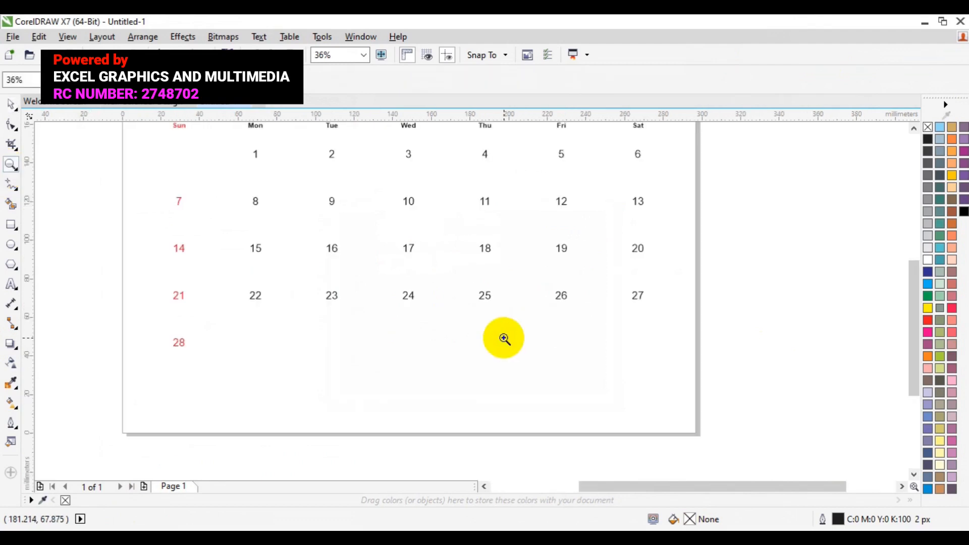
key(space)
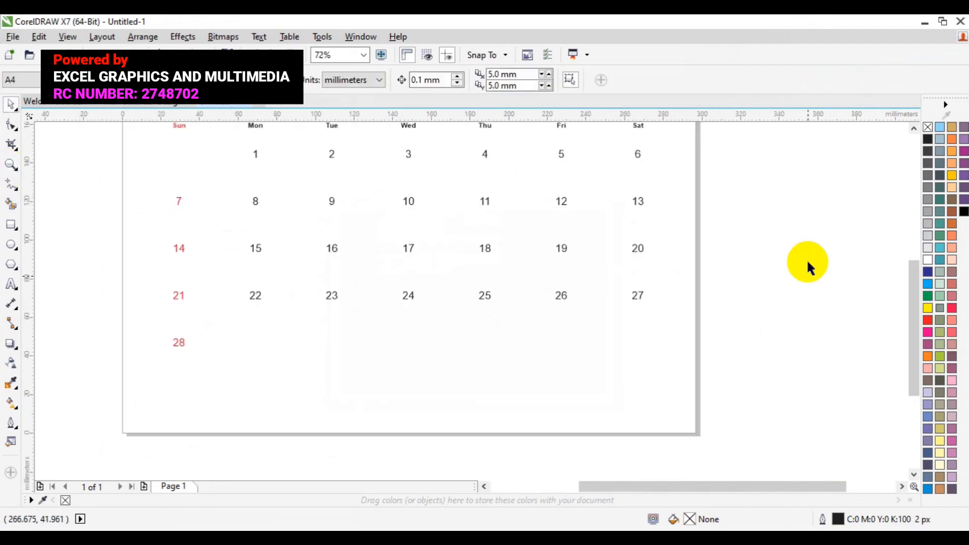
drag(912, 311, 913, 279)
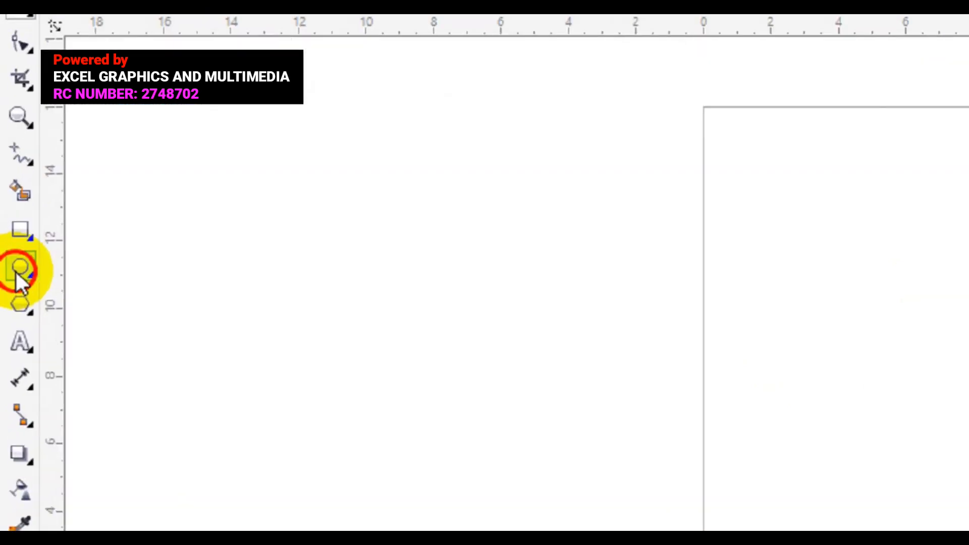
Step: In the Wall Calendar Design document, draw a circle about 3.5 inches in diameter and center it on the page
click(17, 275)
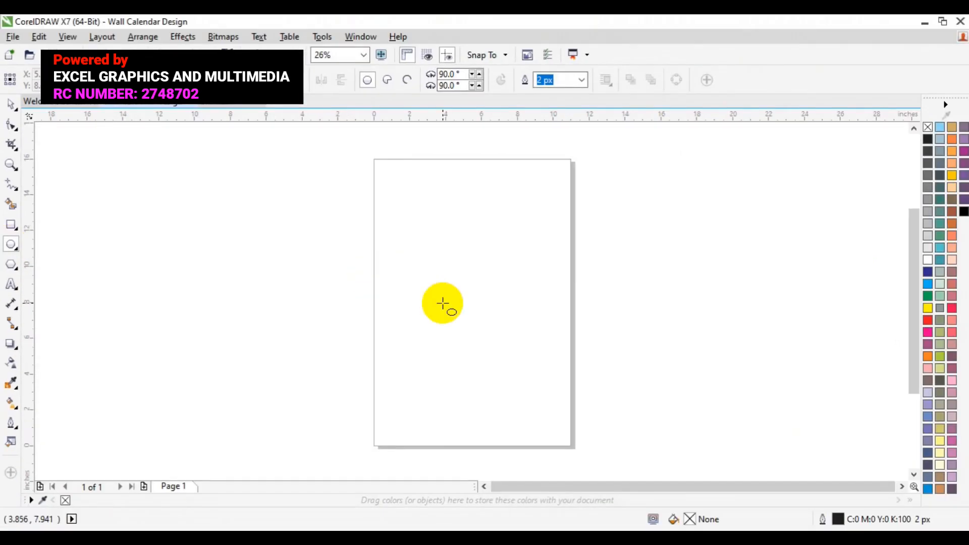
drag(425, 269, 488, 326)
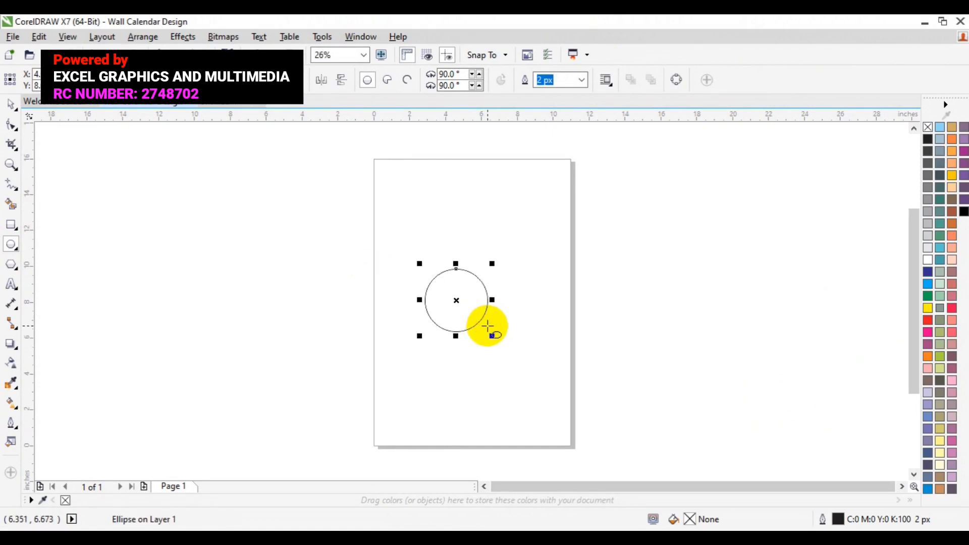
key(p)
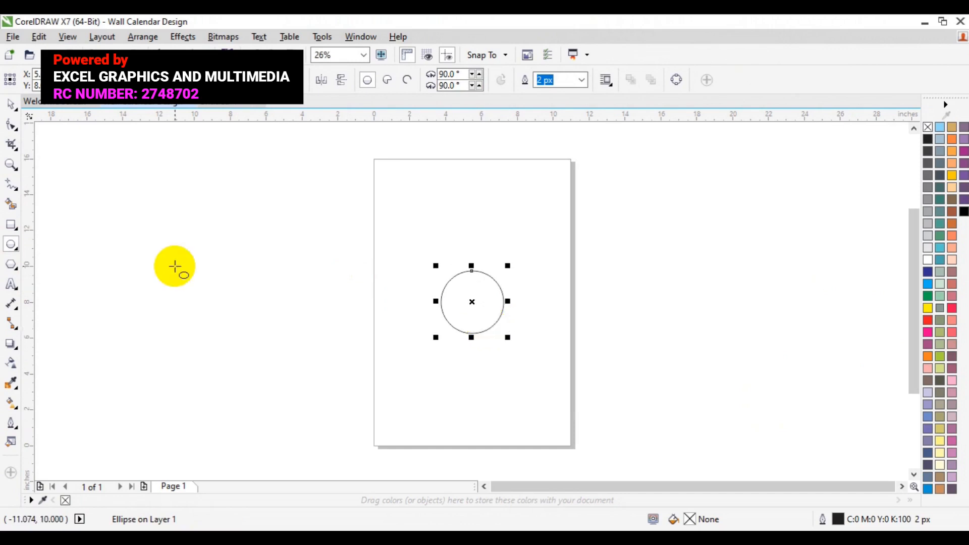
Step: Place a horizontal guideline at 8 inches through the center of the circle
click(10, 167)
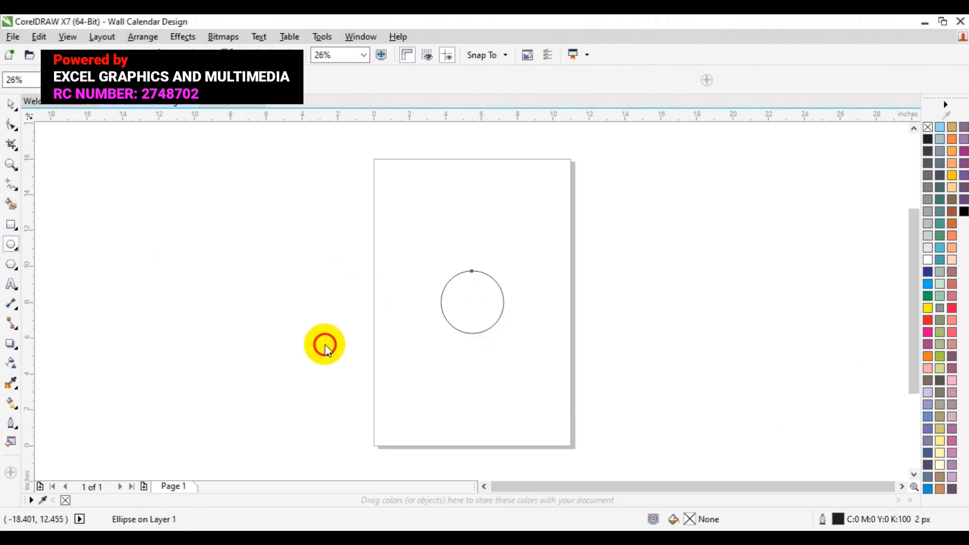
click(482, 326)
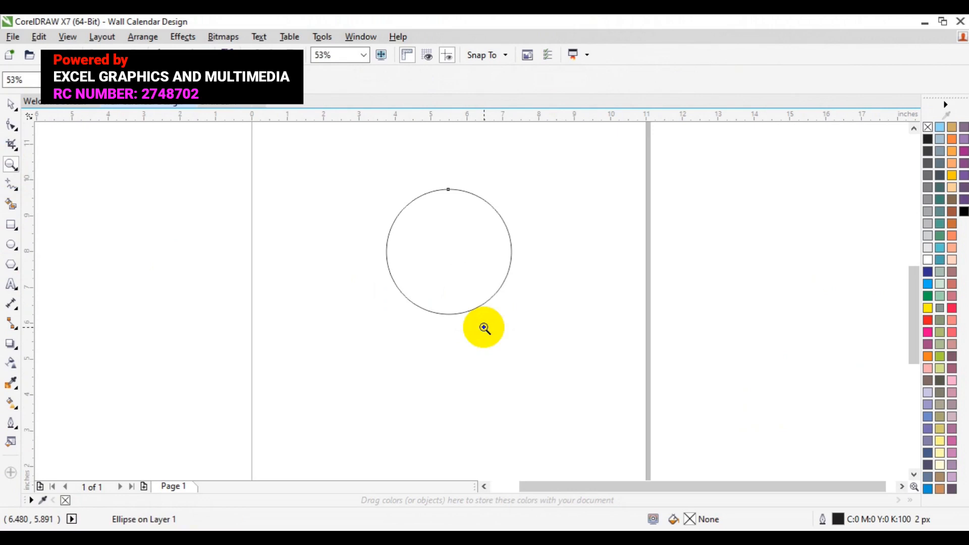
key(space)
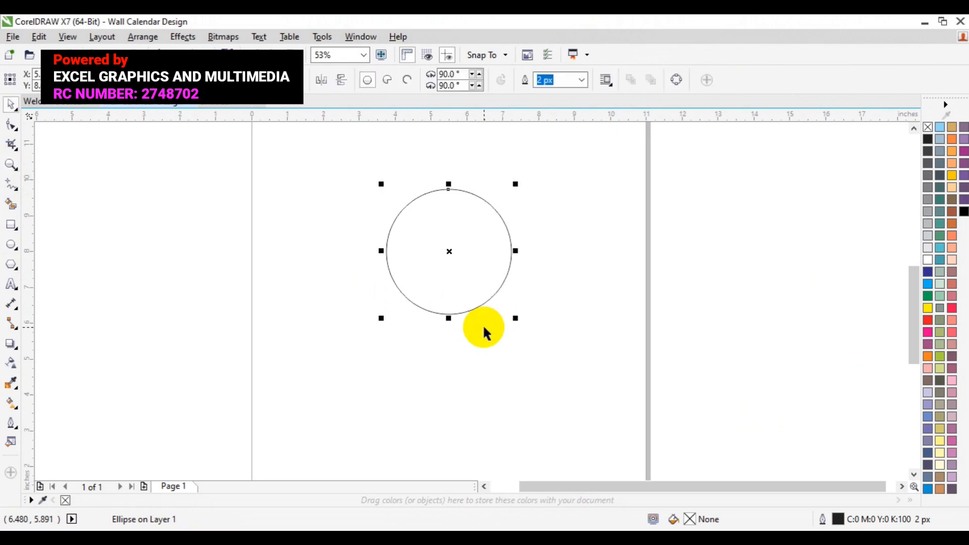
drag(520, 113, 518, 252)
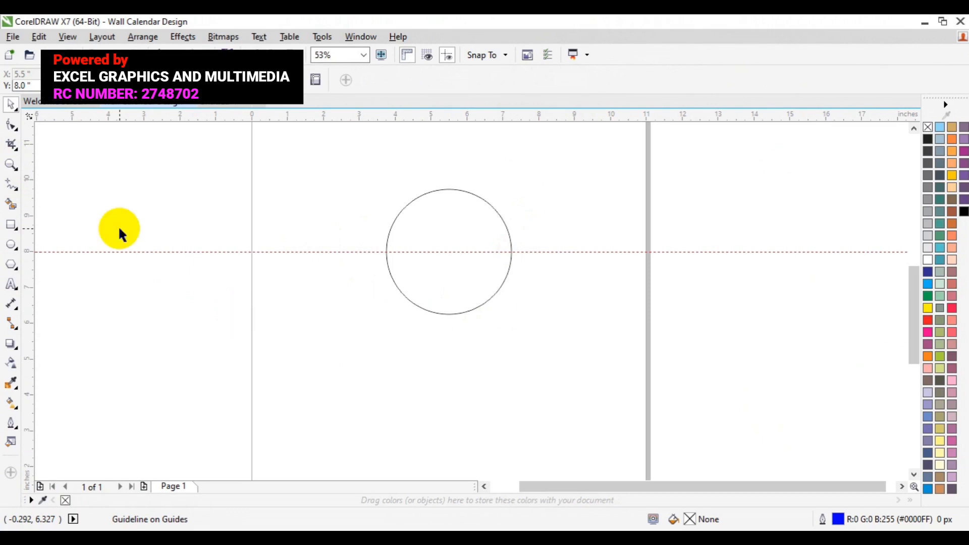
Step: Draw a curve about 4.7 inches wide with the Pen tool, from the circle's lower-left edge to the page's left edge
click(14, 191)
click(55, 247)
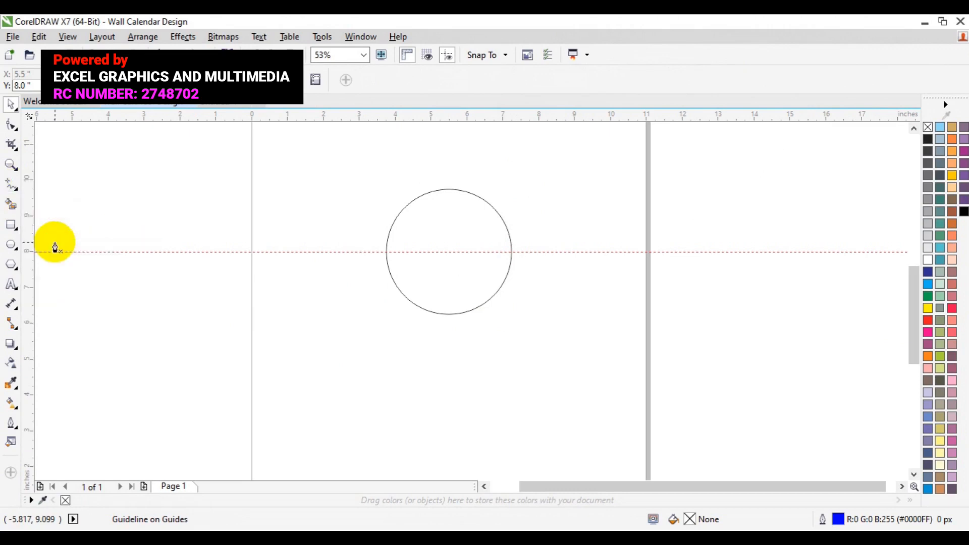
click(417, 306)
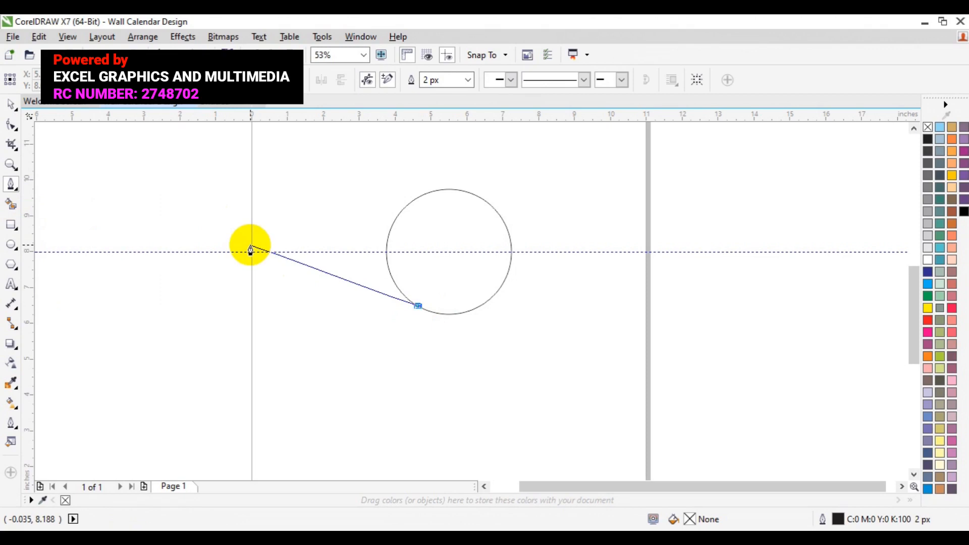
drag(251, 248, 198, 172)
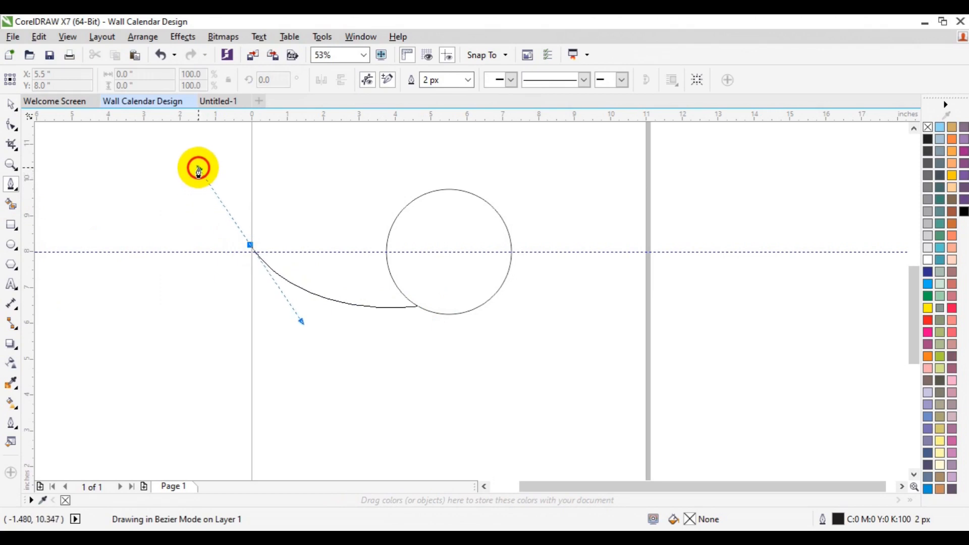
drag(198, 171, 197, 169)
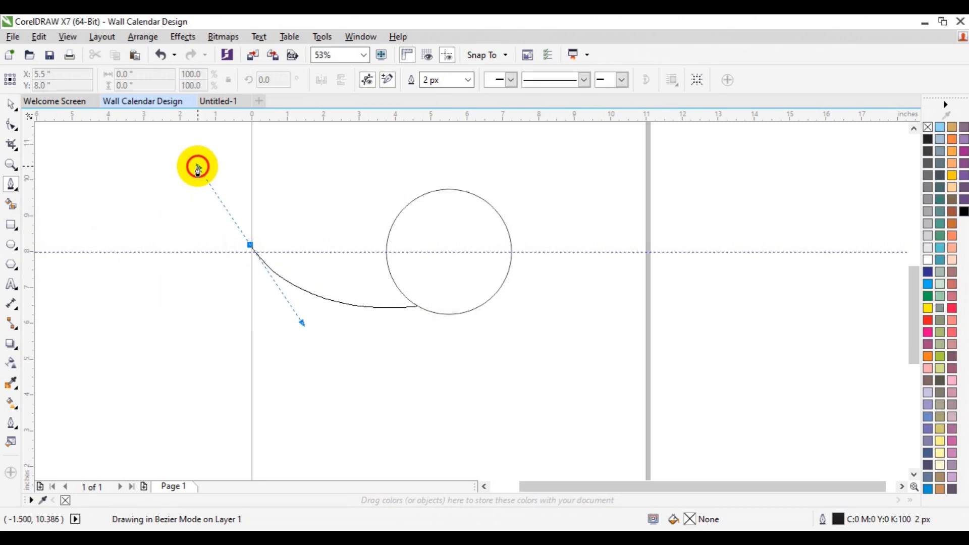
drag(198, 169, 197, 168)
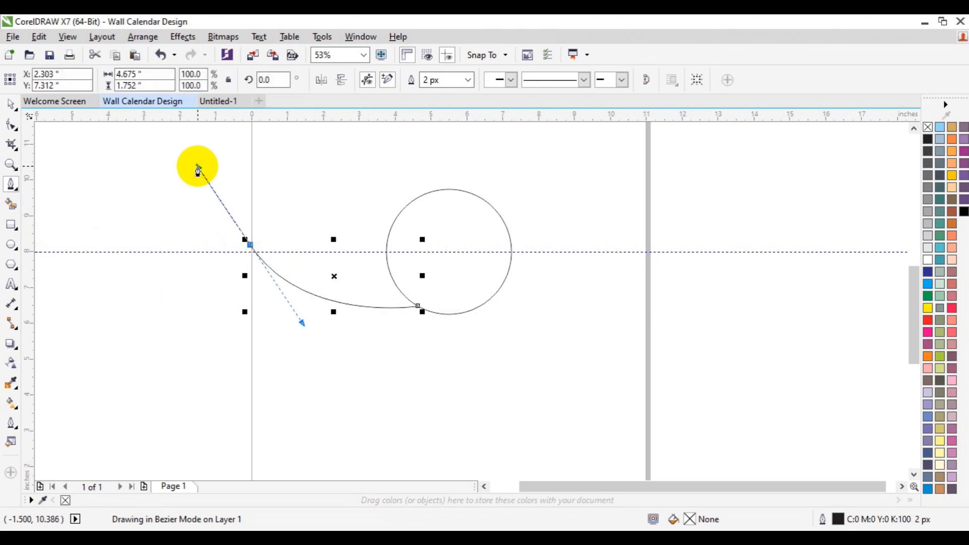
click(251, 245)
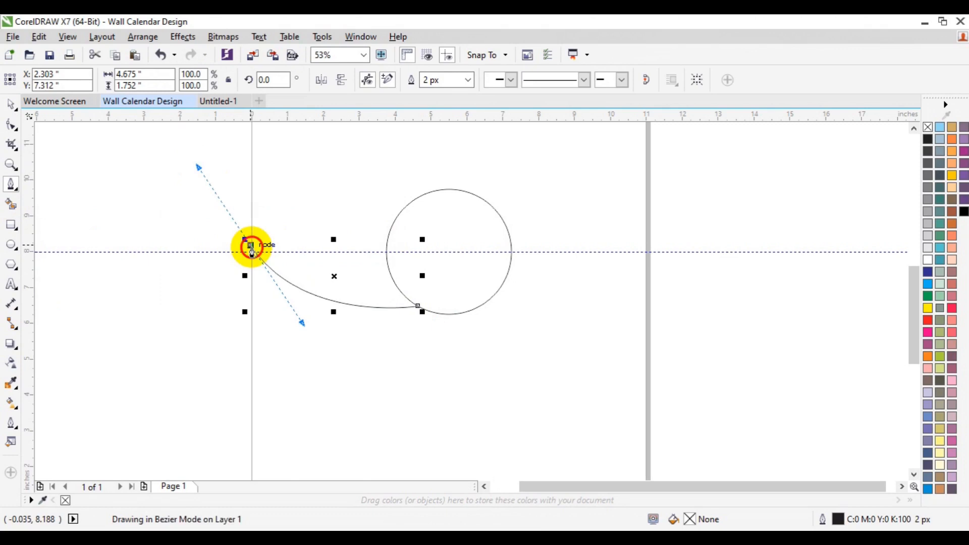
click(251, 248)
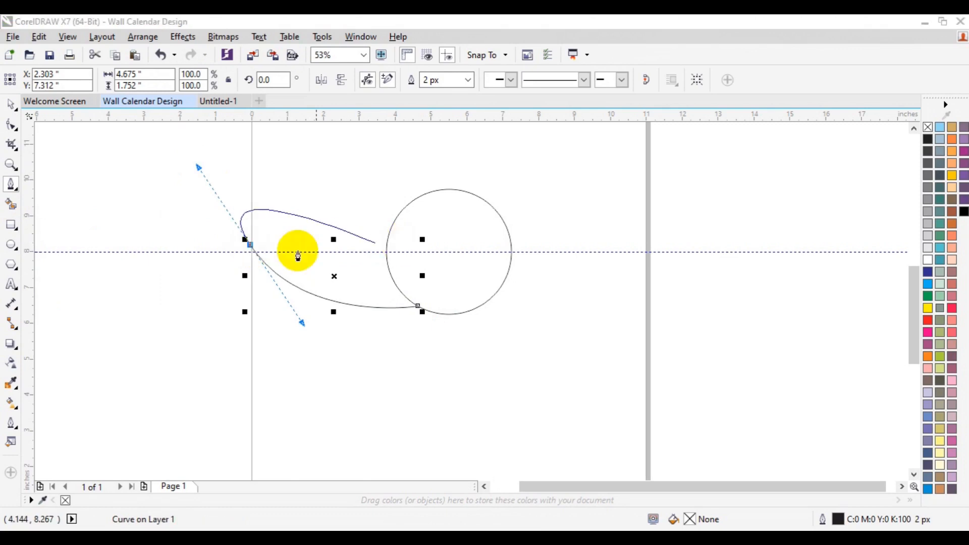
key(super)
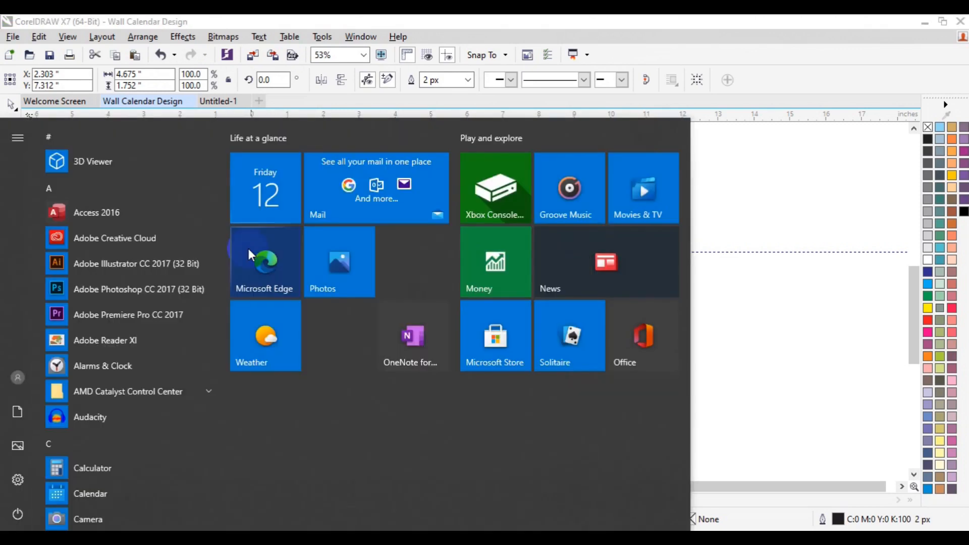
click(762, 230)
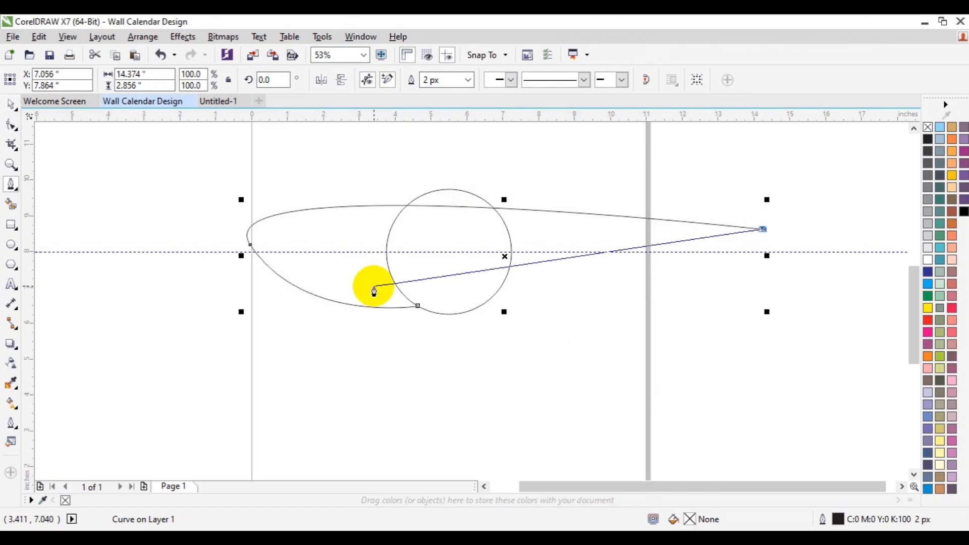
key(ctrl+z)
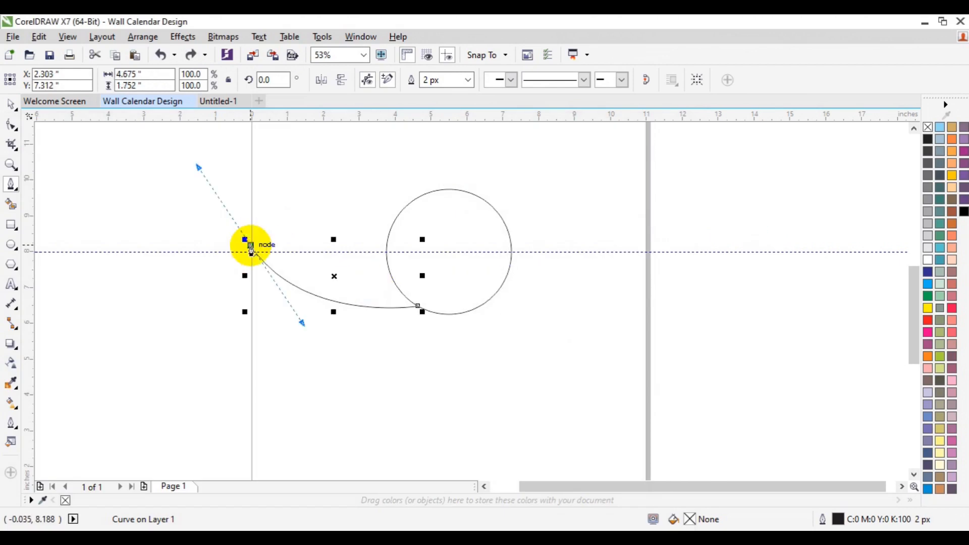
Step: Remove the end node's outgoing handle, continue the path up along the page edge, and curve it back to the circle, leaving it open
click(251, 246)
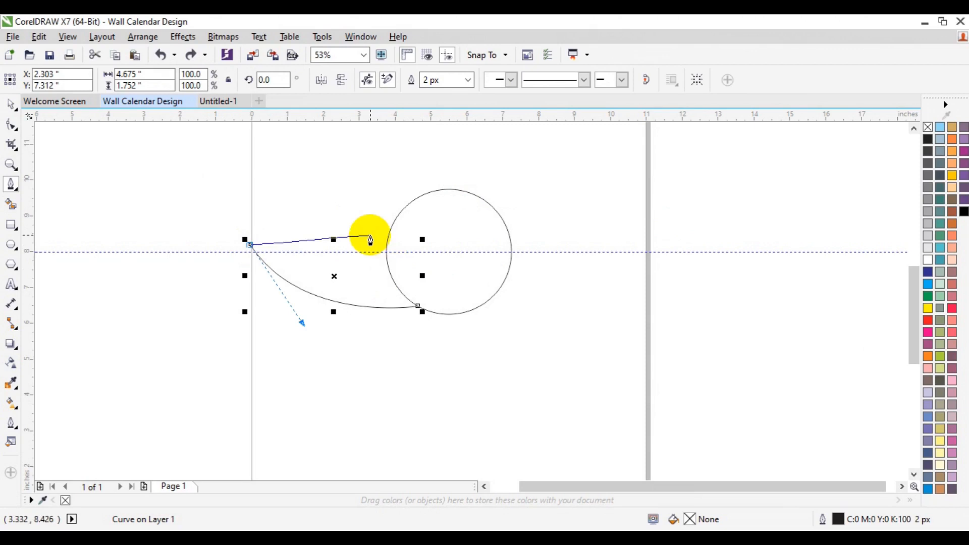
click(253, 203)
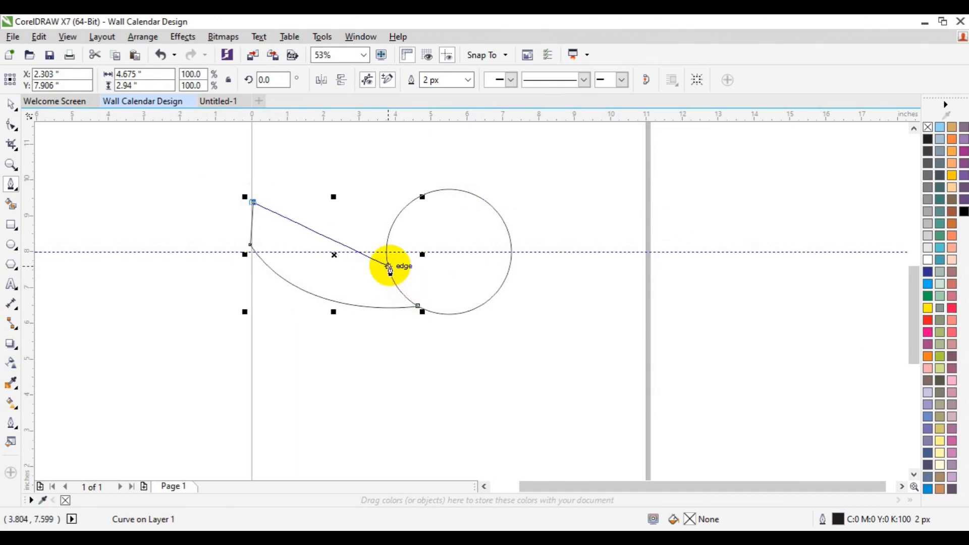
drag(389, 266, 461, 260)
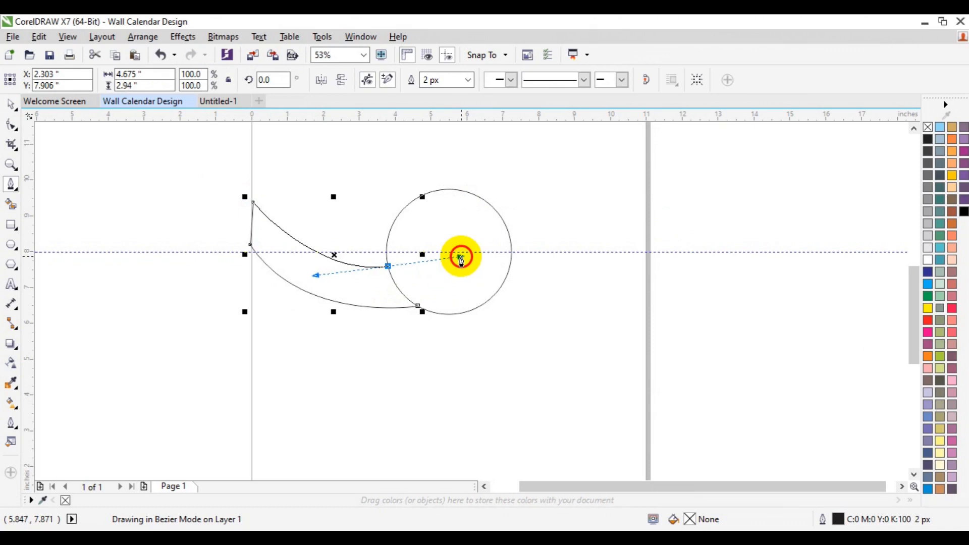
drag(460, 260, 465, 257)
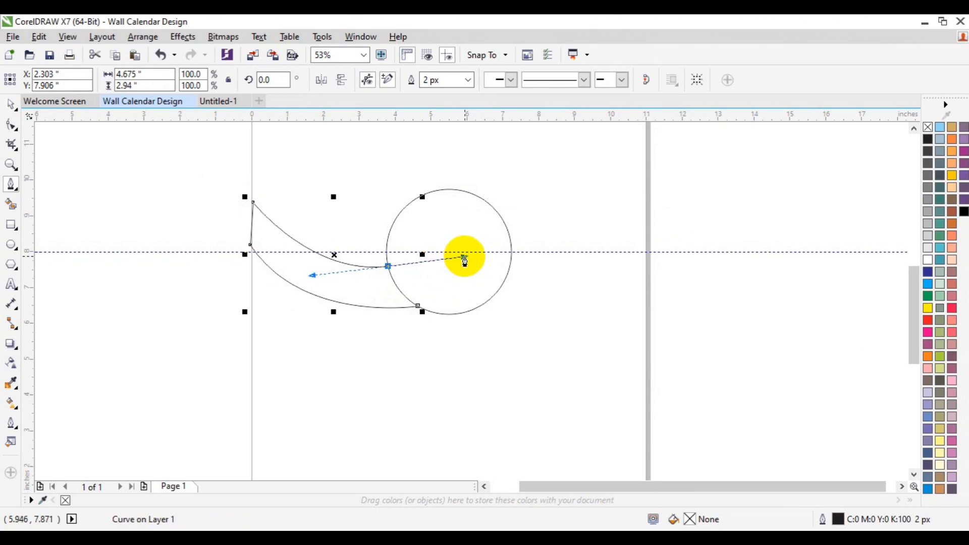
ctrl+click(476, 325)
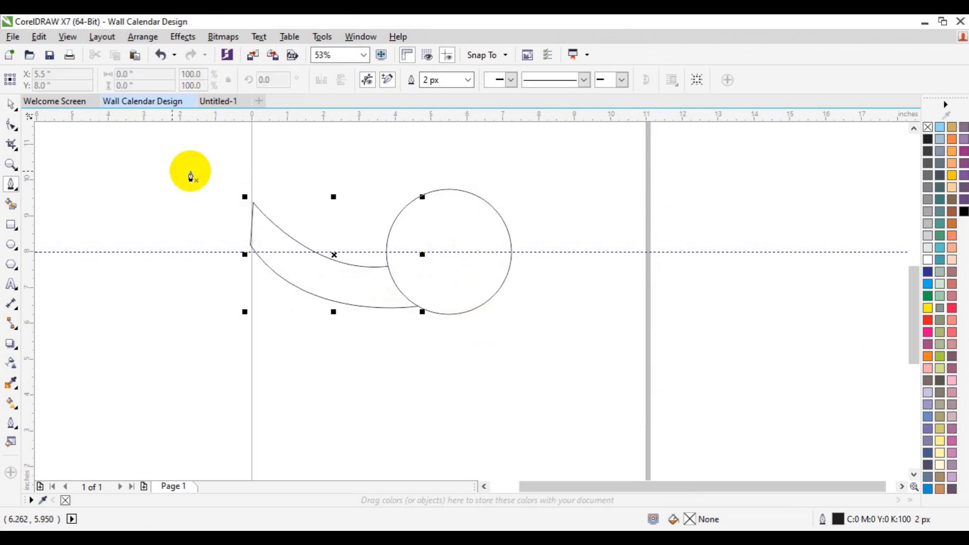
Step: Add an 11 by 16 inch rectangle matching the page
click(12, 103)
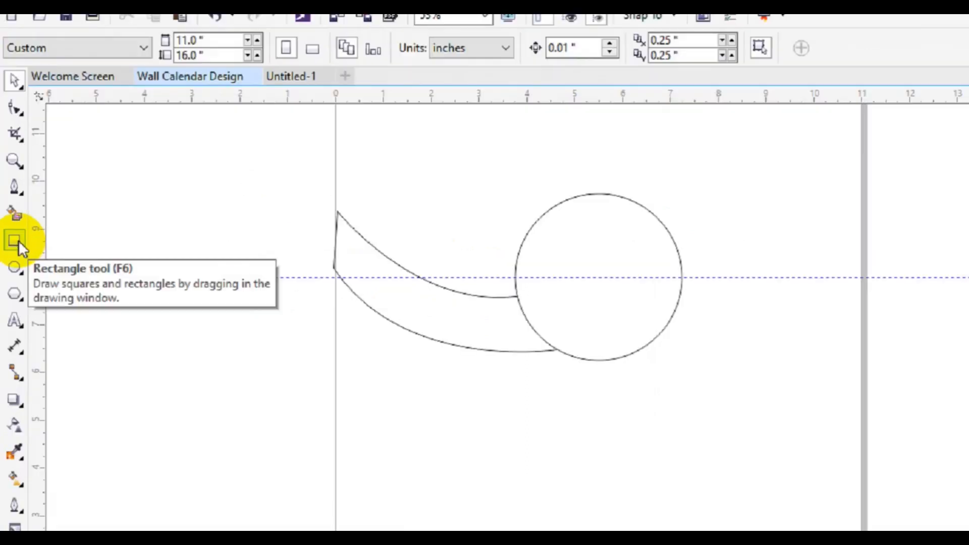
click(13, 225)
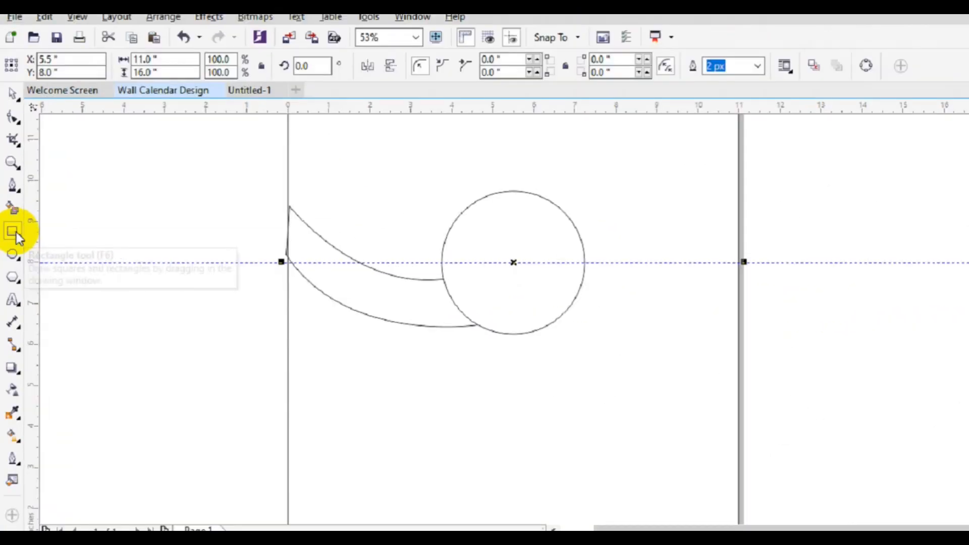
click(13, 94)
Step: Scale the curved band up to about 4.75 by 2.99 inches from its upper-left corner so it overhangs the page's left edge
click(332, 269)
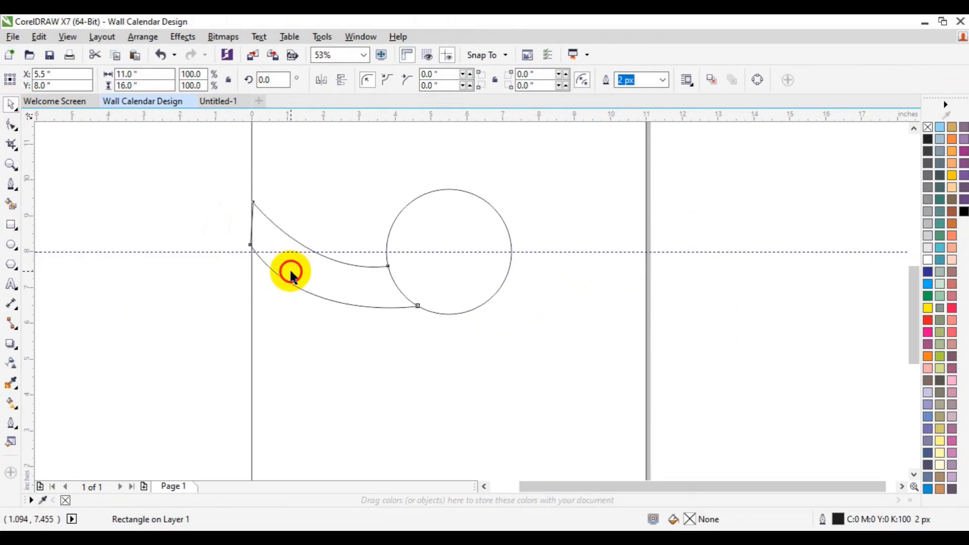
click(291, 270)
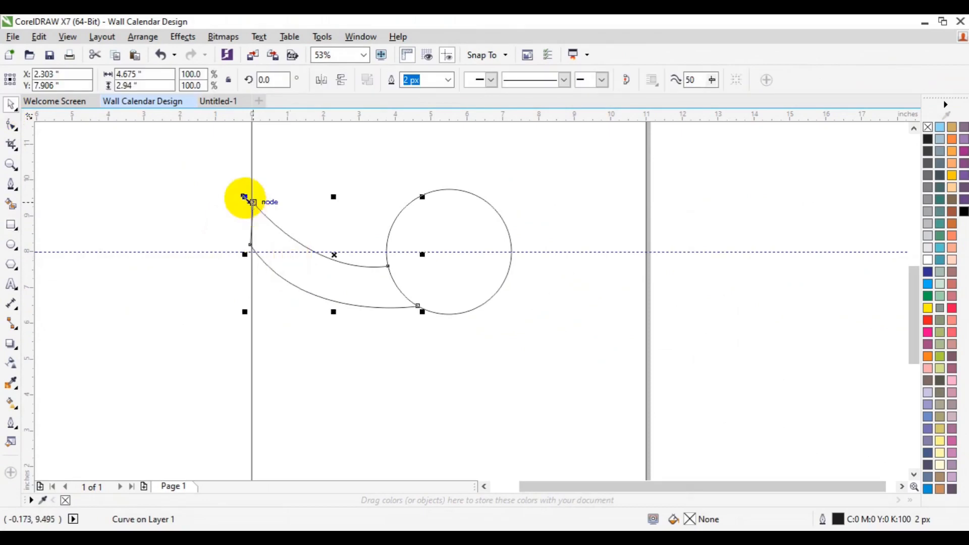
drag(244, 197, 243, 194)
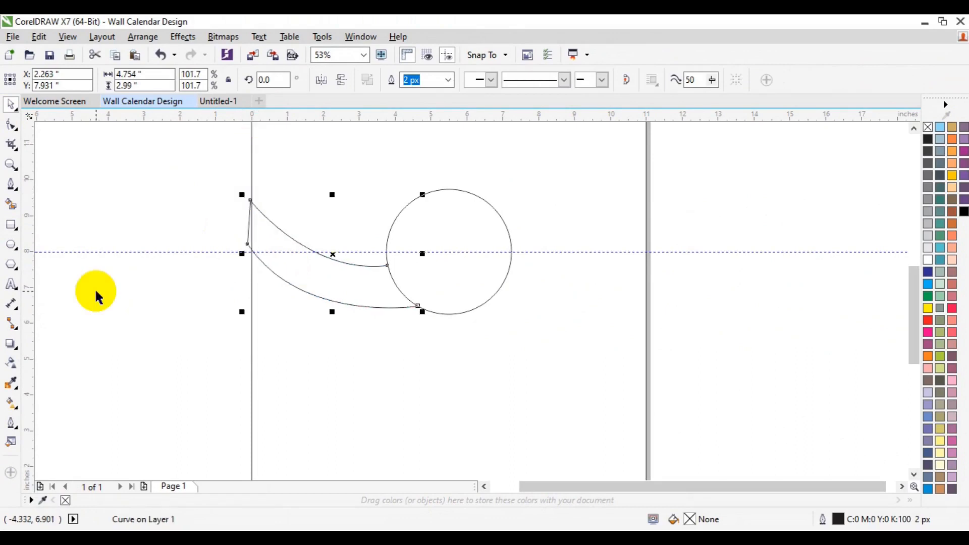
Step: Stretch the curved band to about 4.83 inches wide so its right end overlaps the circle
click(10, 165)
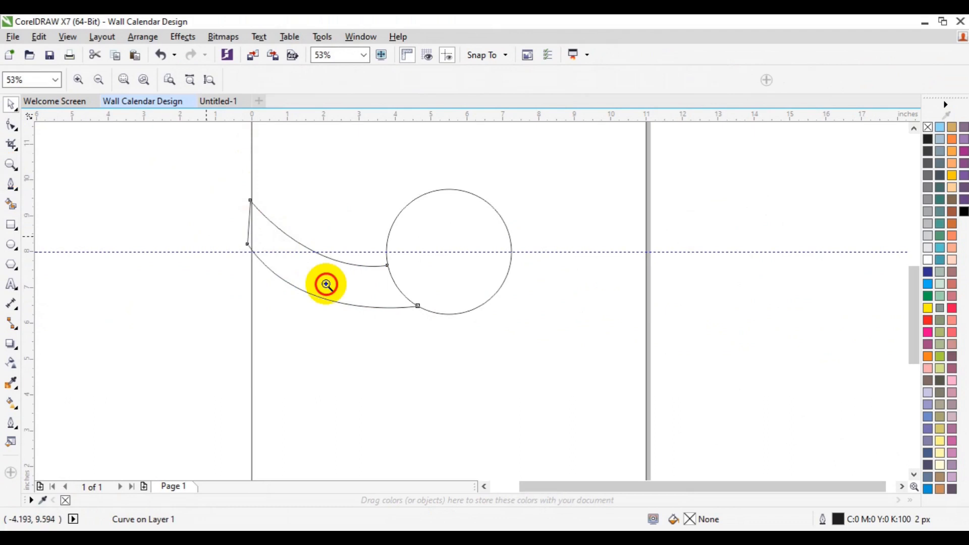
click(389, 286)
key(space)
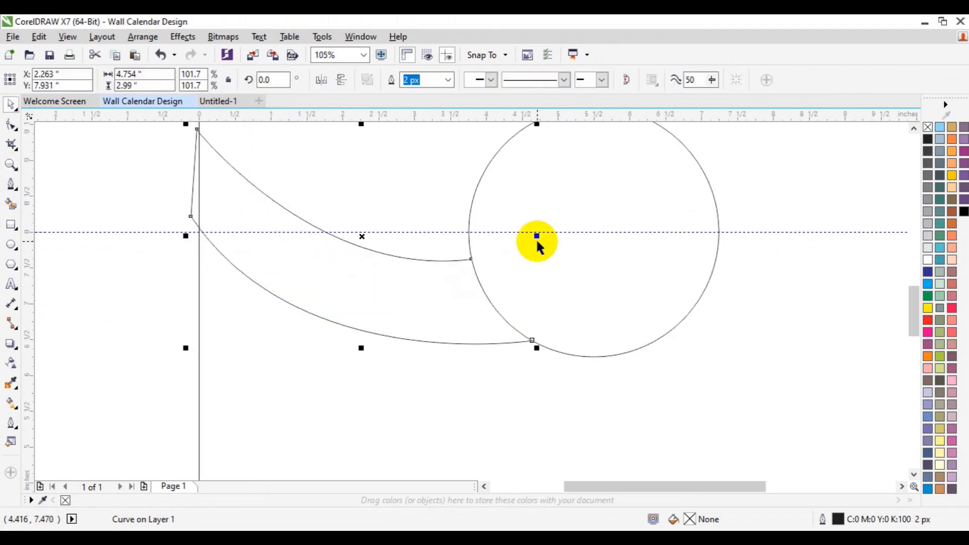
drag(536, 239, 541, 236)
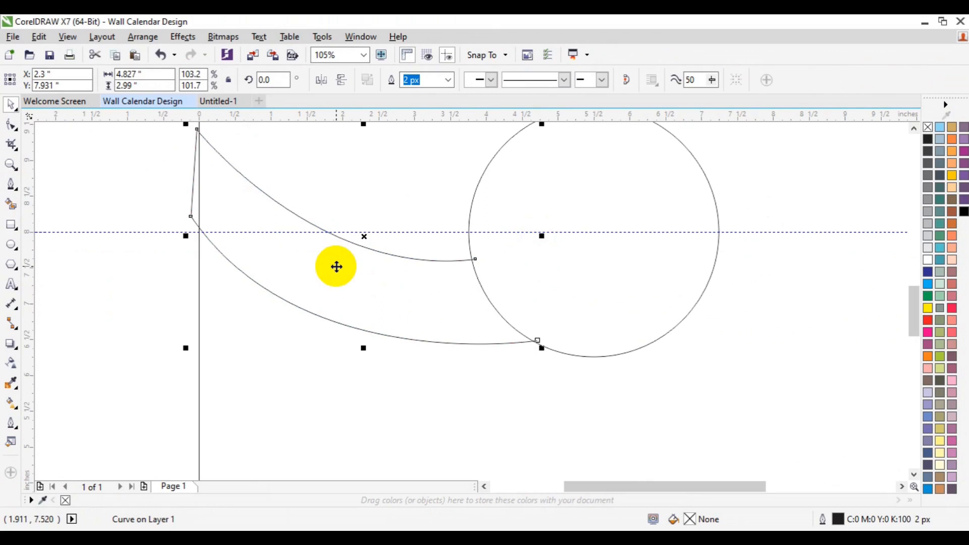
Step: Draw a rectangle about 0.87 by 2.27 inches outside the page's left edge, covering the curved band's overhang
click(913, 129)
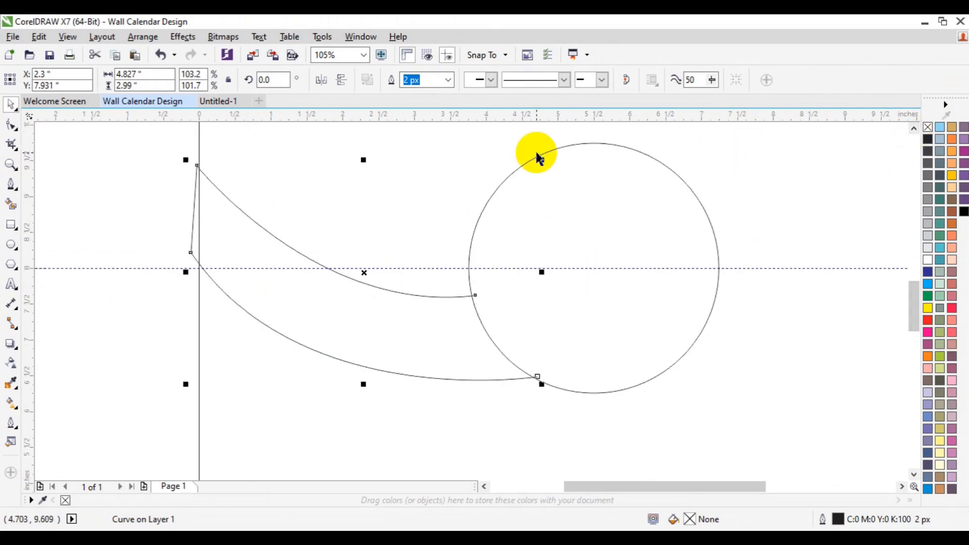
click(9, 169)
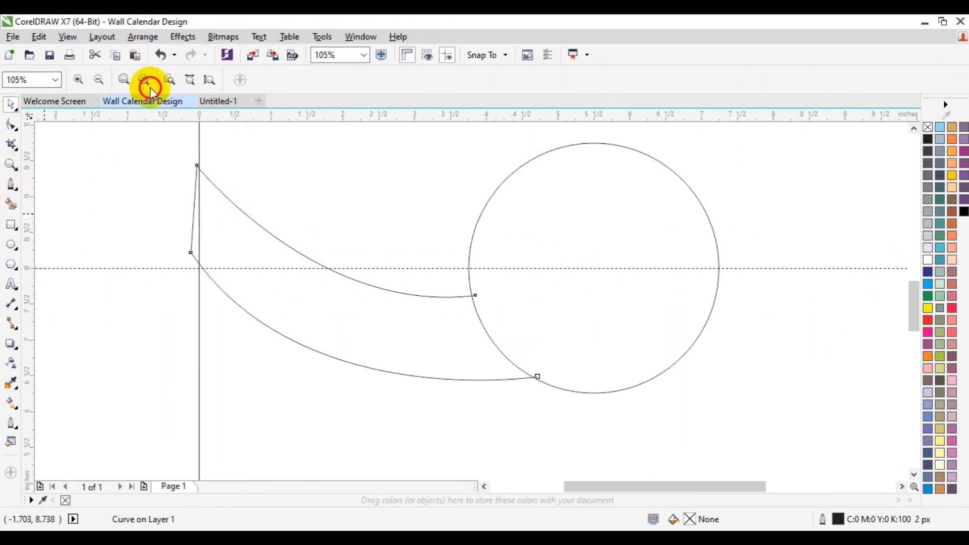
click(103, 82)
key(space)
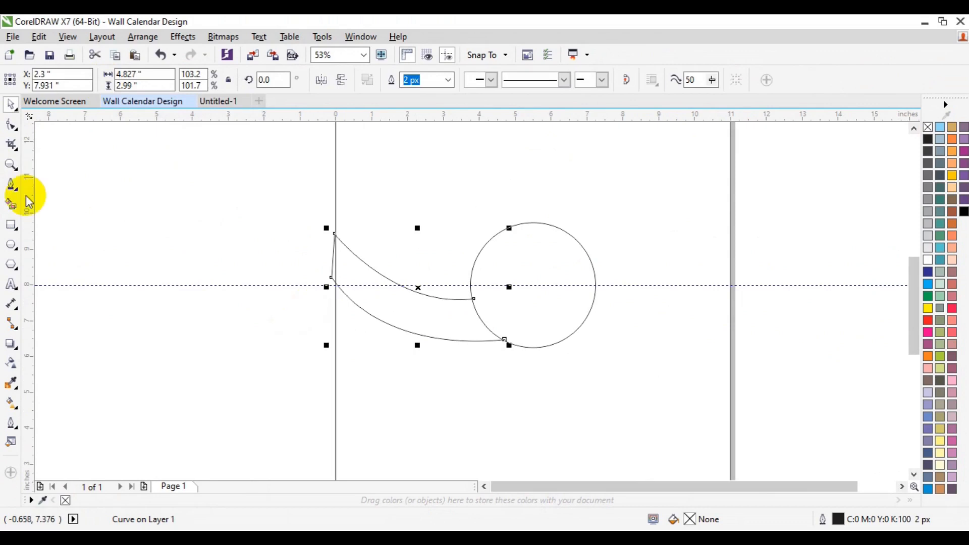
click(13, 168)
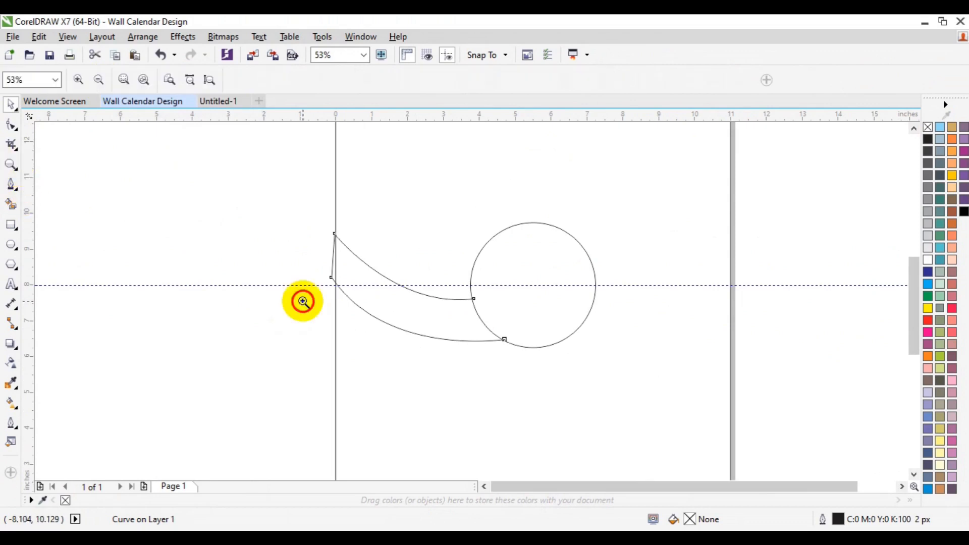
click(362, 270)
key(space)
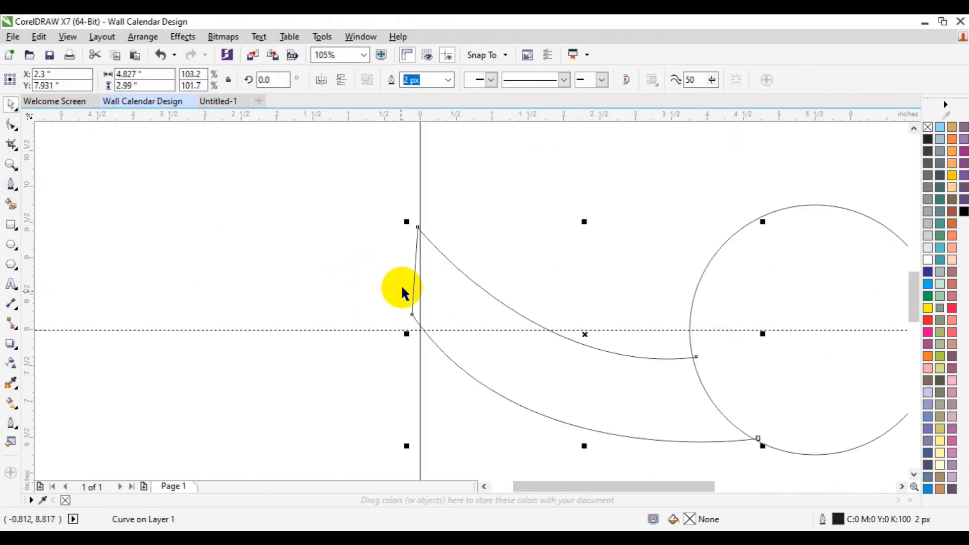
click(12, 225)
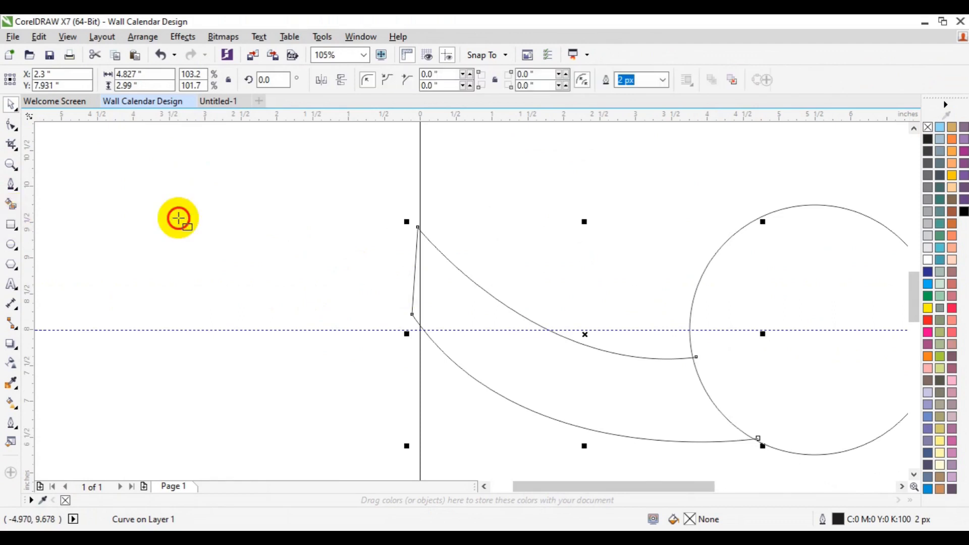
drag(357, 190, 420, 352)
Step: Trim the curved band with the small rectangle so it ends at the page edge, and delete the rectangle
click(10, 109)
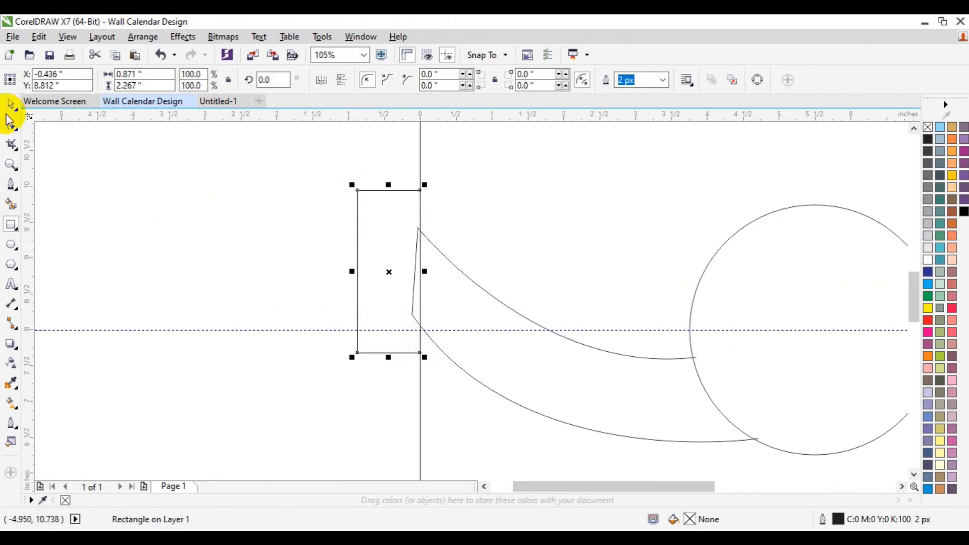
click(10, 104)
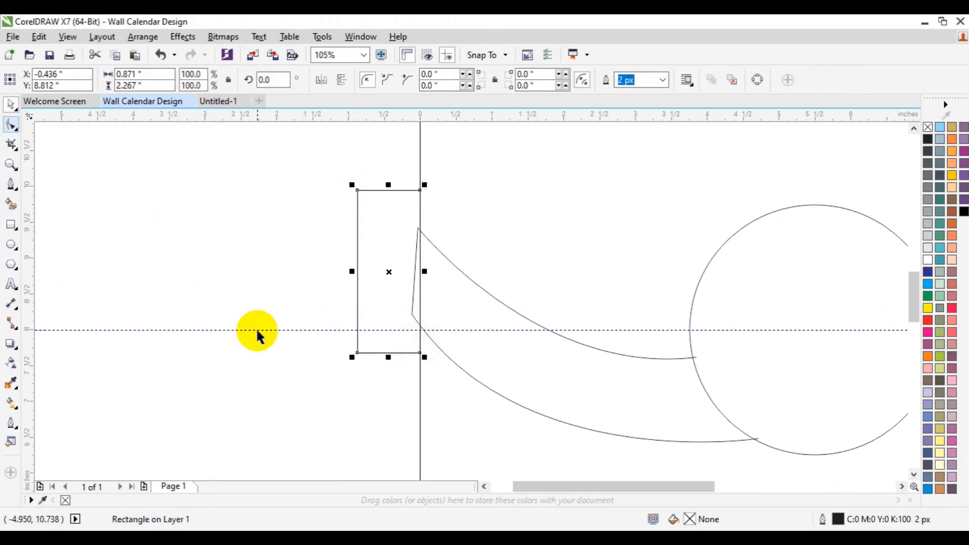
click(511, 401)
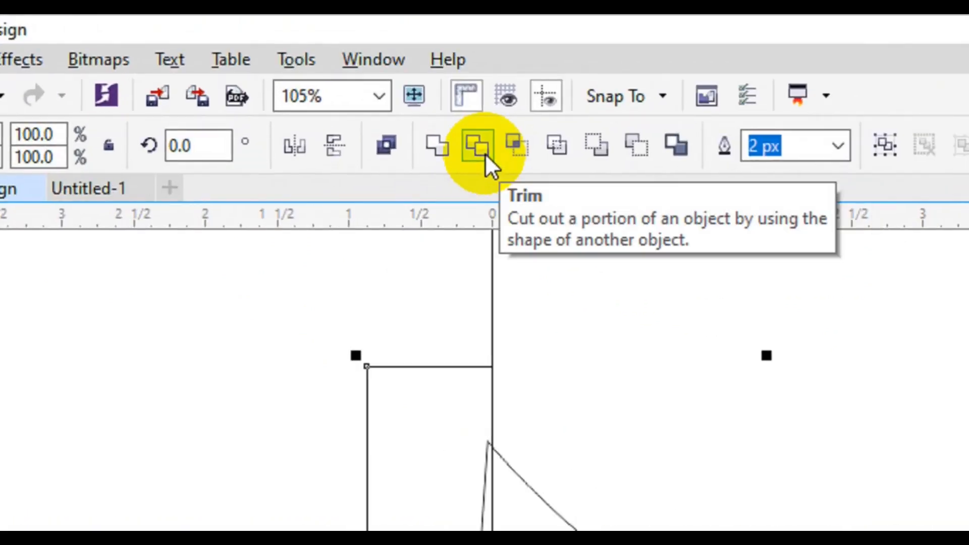
click(486, 153)
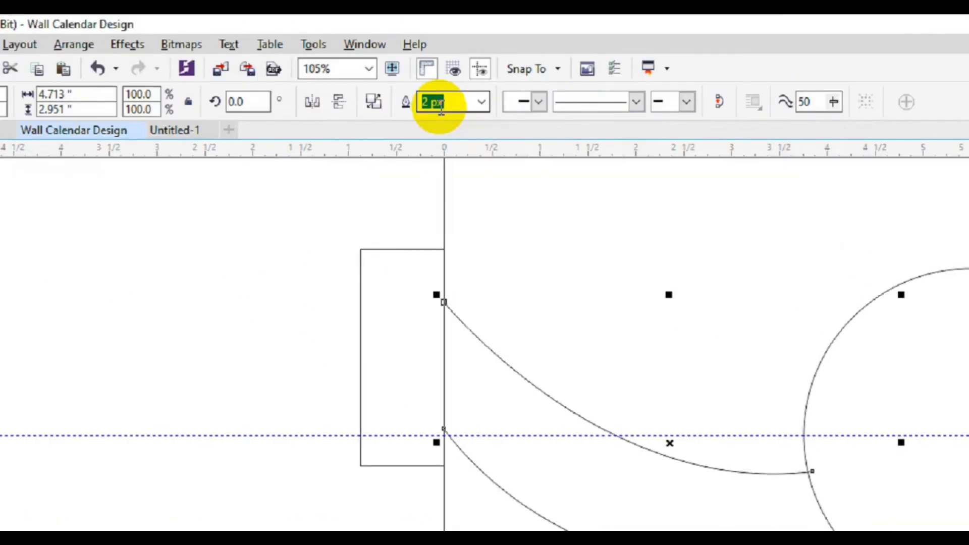
click(401, 258)
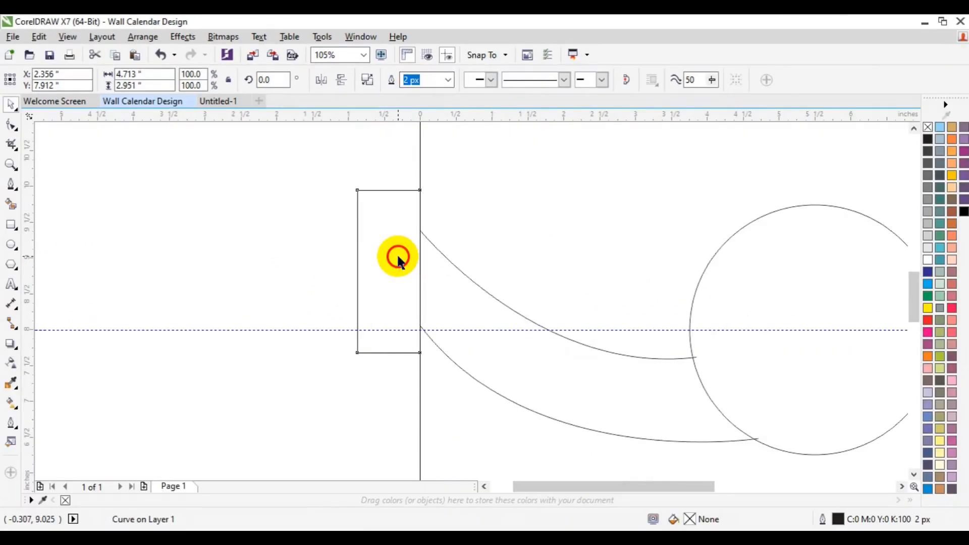
key(Delete)
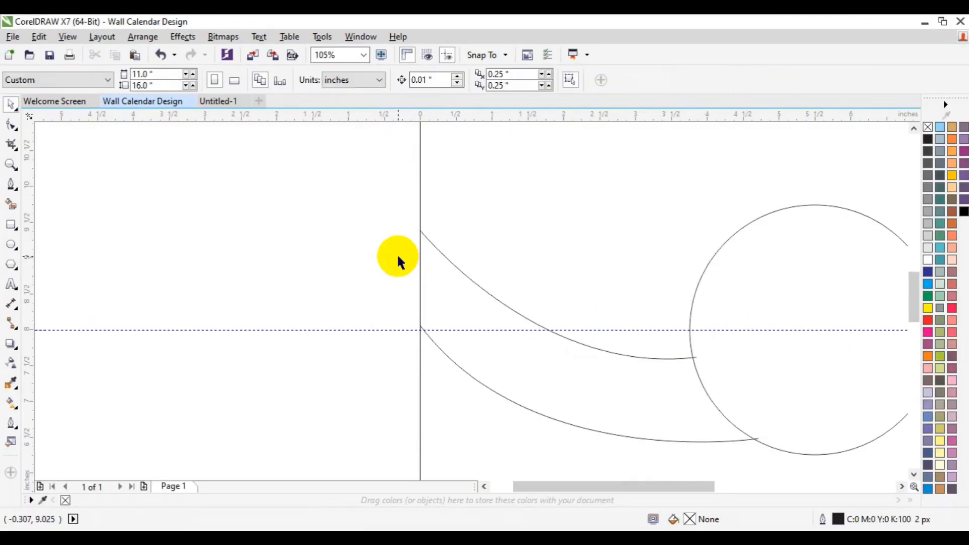
Step: Duplicate the curved band that runs from the page's left edge to the central circle
click(11, 164)
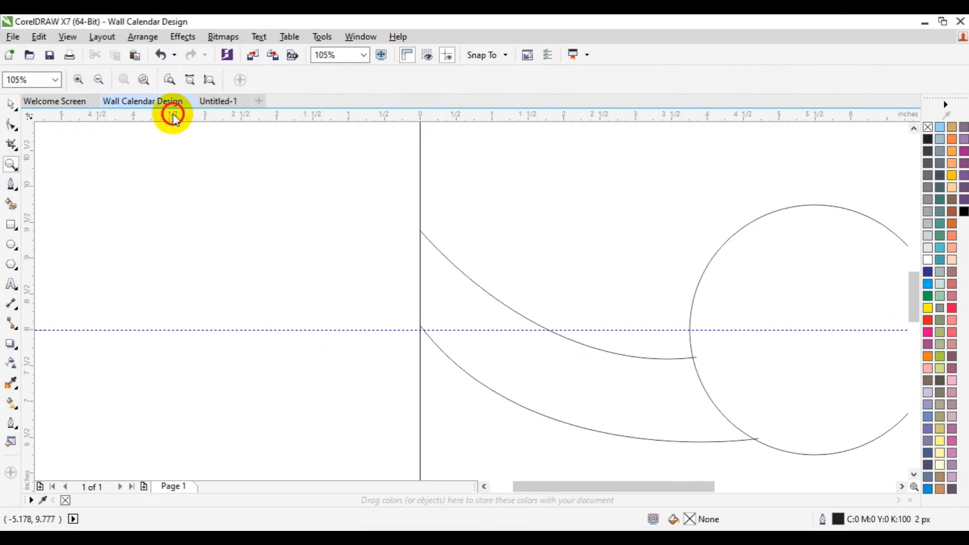
click(98, 80)
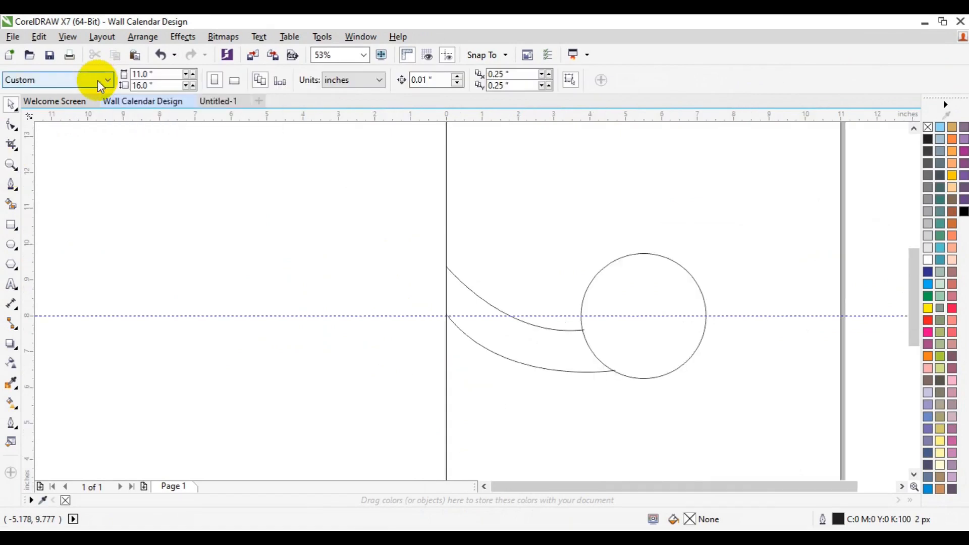
click(912, 473)
click(902, 486)
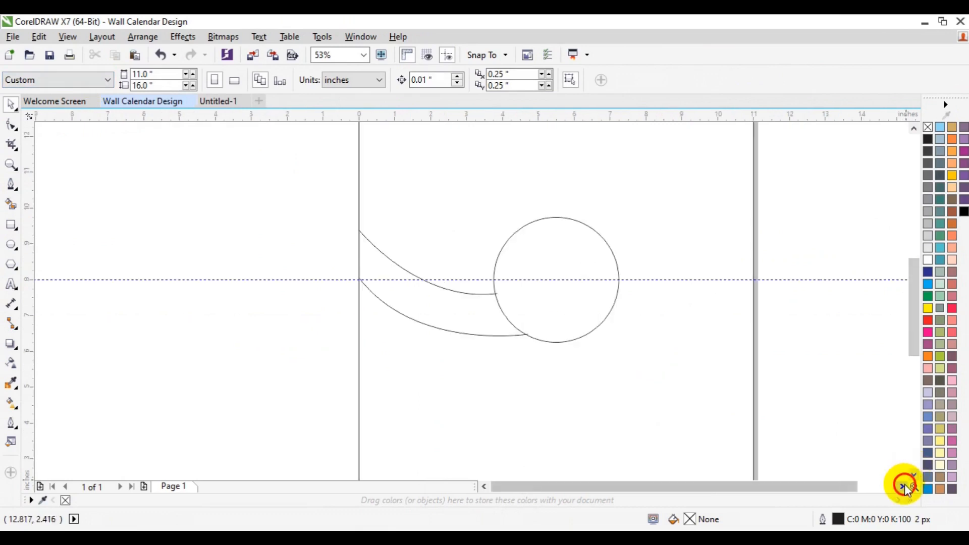
click(470, 333)
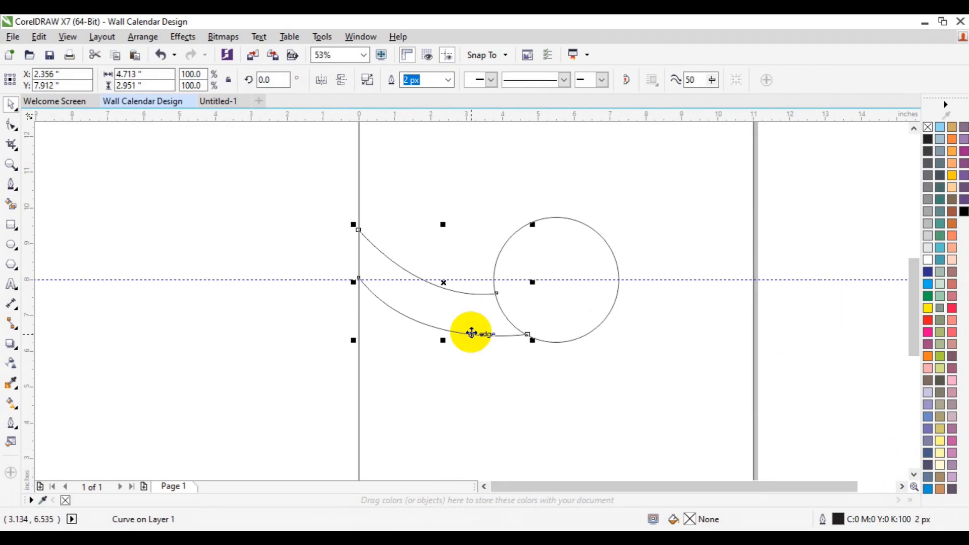
key(ctrl+d)
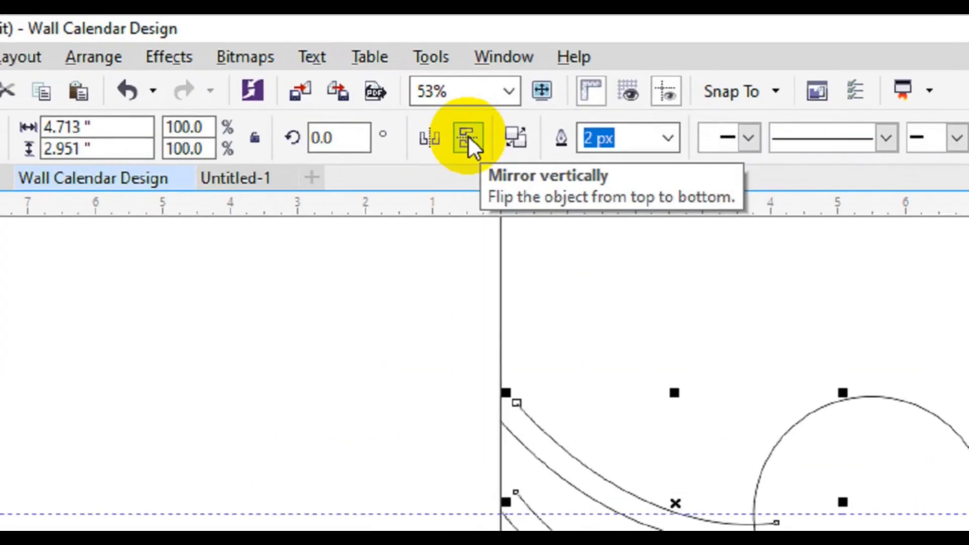
Step: Mirror the duplicate band vertically and horizontally, and place it between the circle and the page's right edge
click(342, 80)
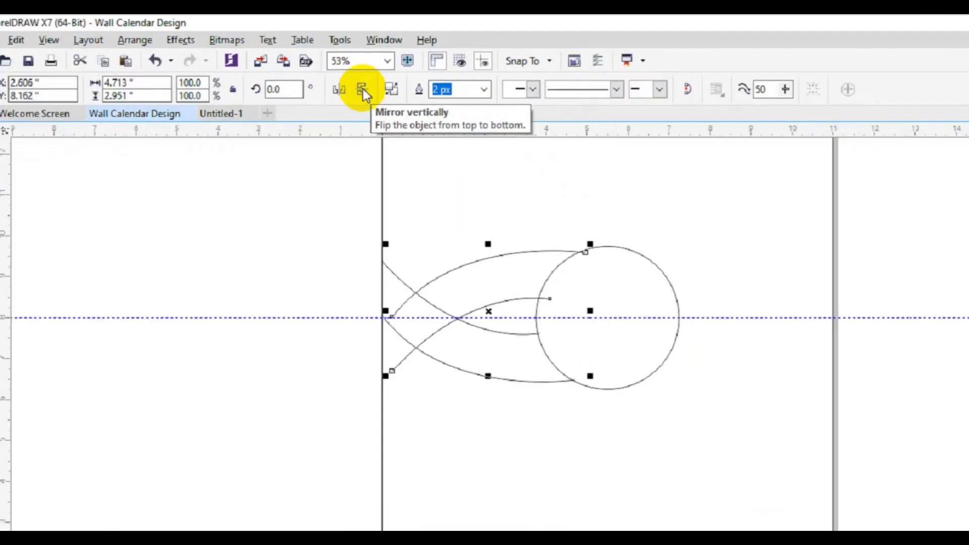
drag(457, 268, 676, 281)
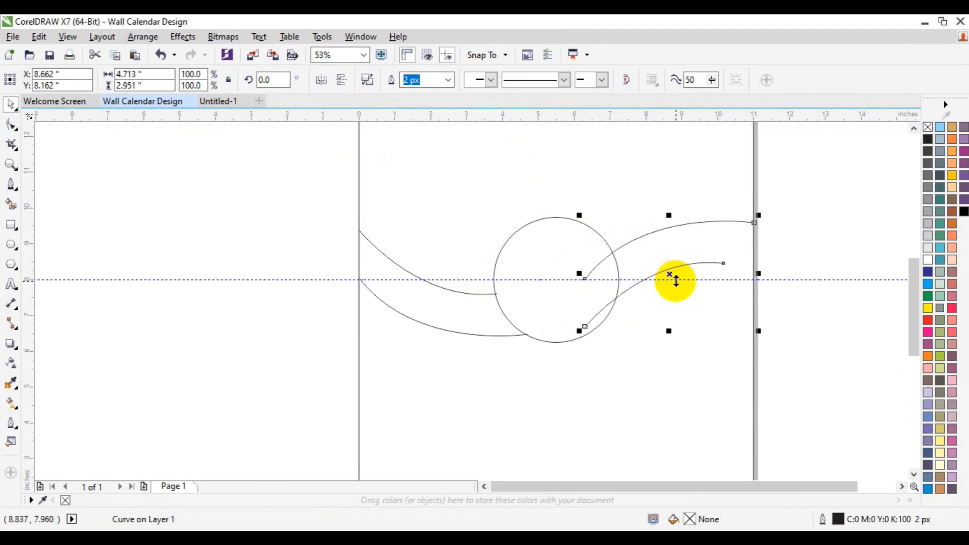
click(328, 81)
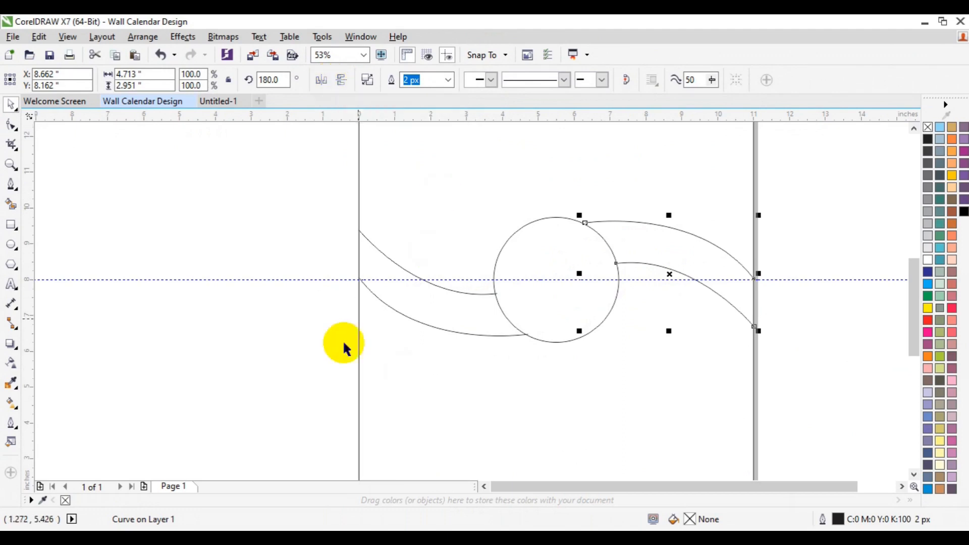
Step: Stretch the duplicate band's inner end to a width of about 4.86 inches so it overlaps the circle
click(578, 273)
drag(578, 274, 574, 273)
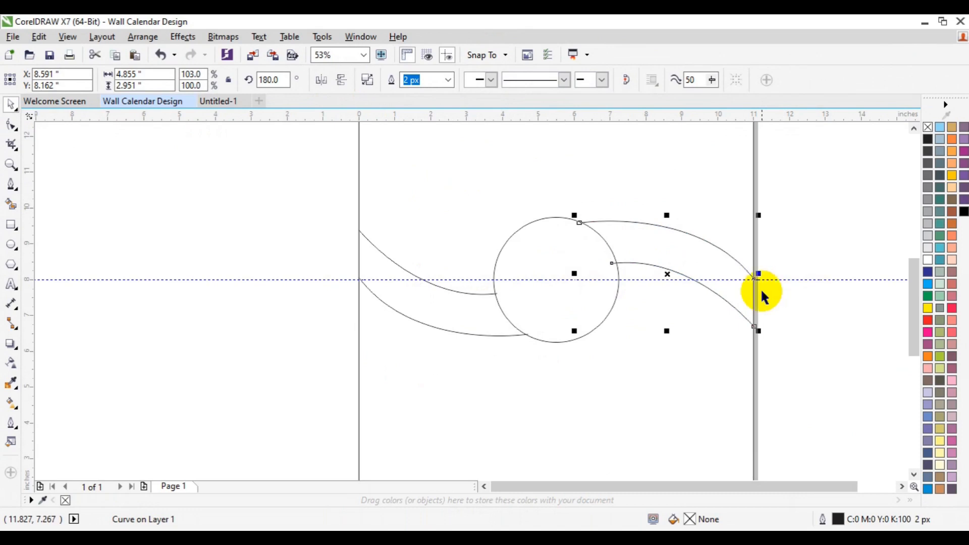
drag(761, 331, 767, 337)
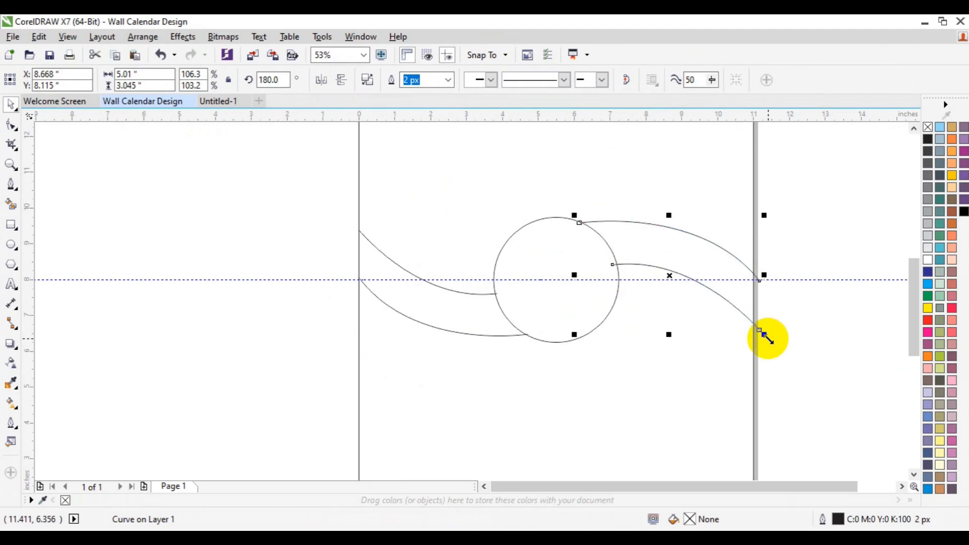
key(ctrl+z)
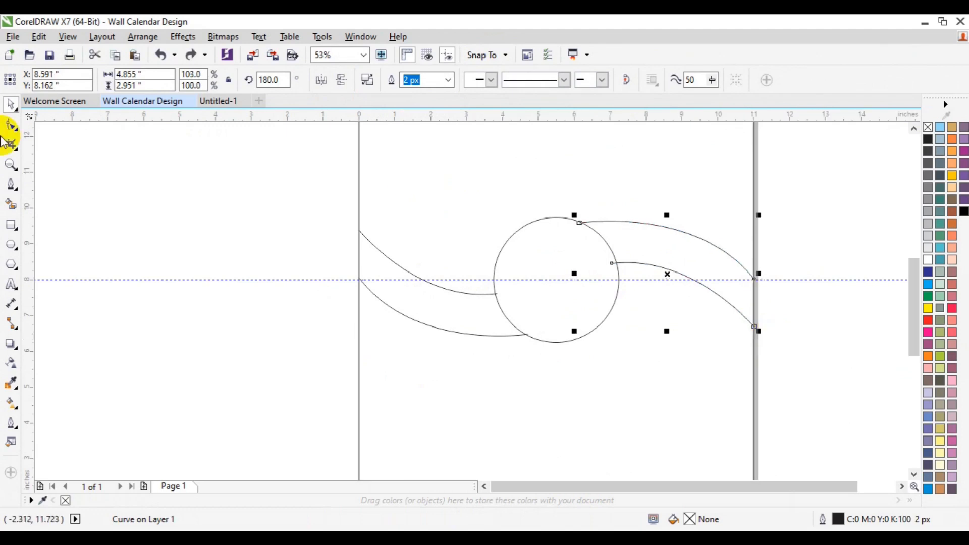
Step: Stretch the duplicate band's outer end to a width of about 4.9 inches so it just passes the page's right edge
click(10, 165)
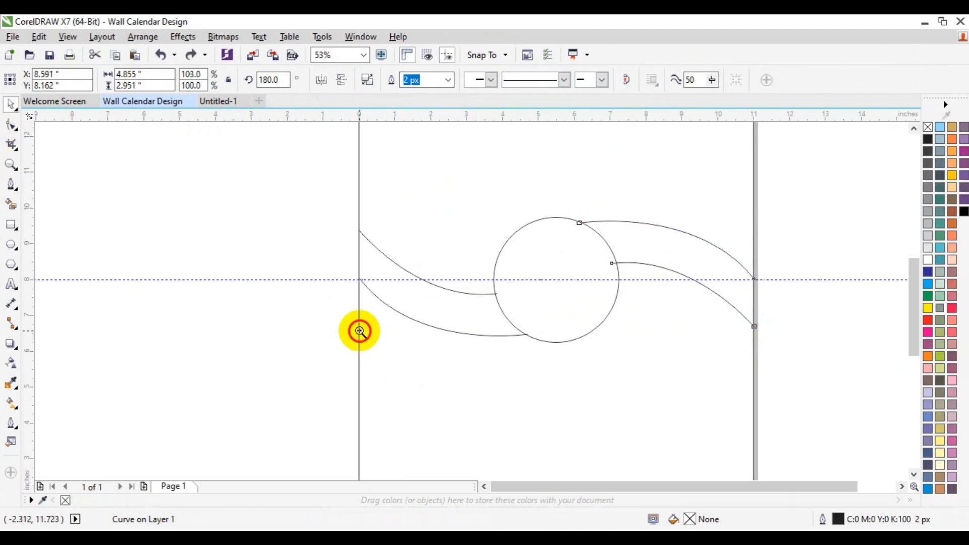
click(701, 285)
key(space)
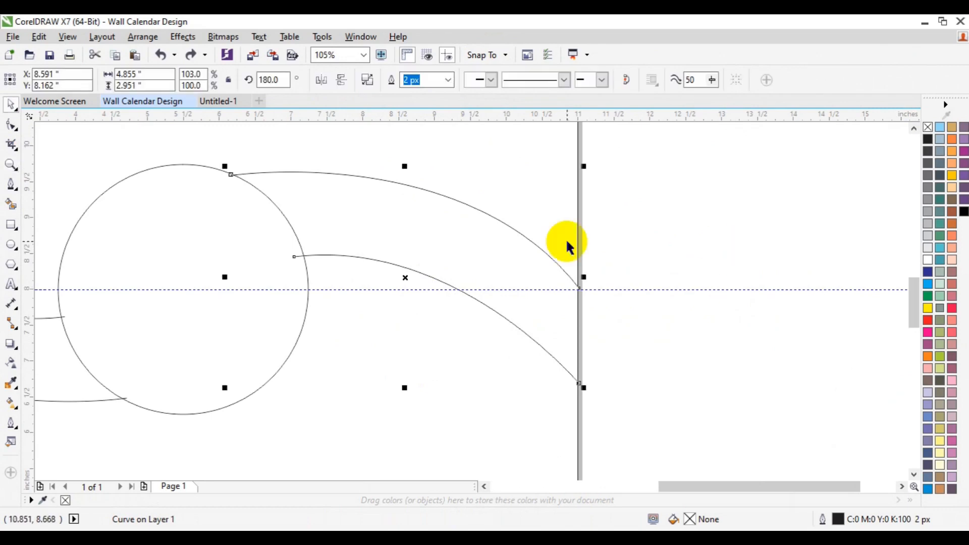
drag(585, 277, 590, 286)
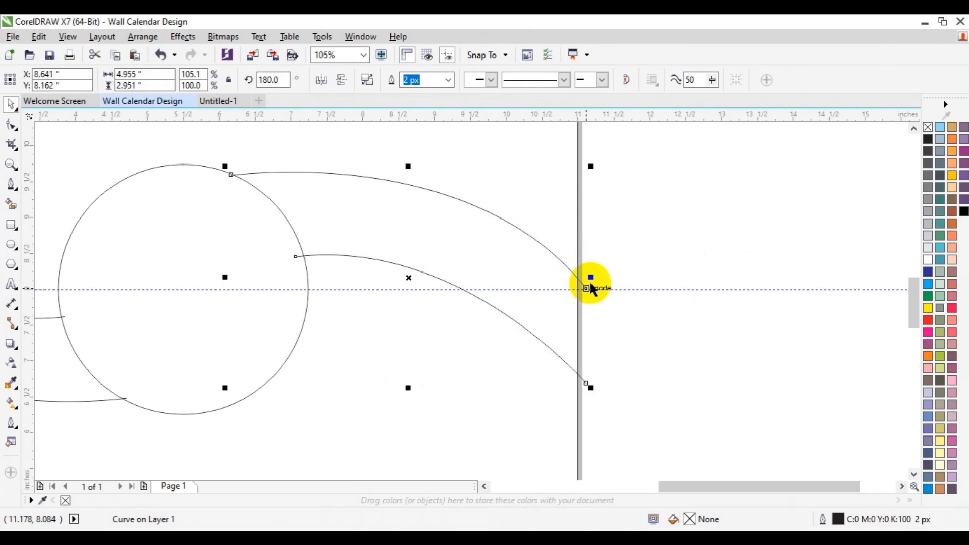
drag(226, 278, 222, 277)
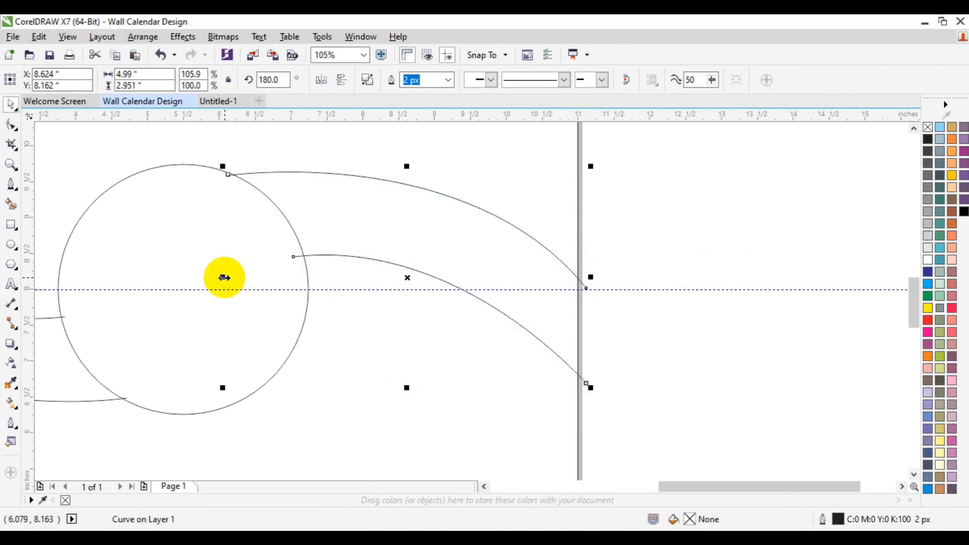
key(ctrl+z)
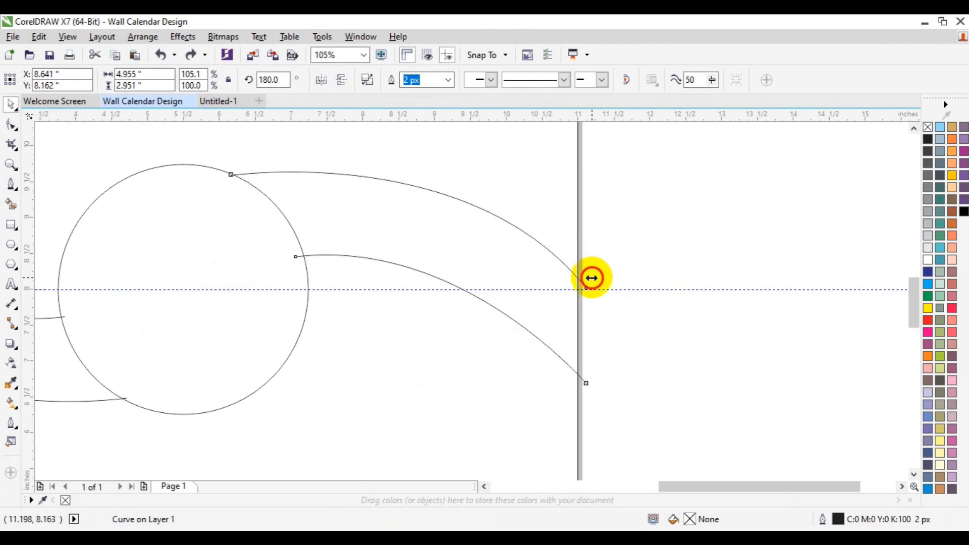
drag(592, 277, 588, 277)
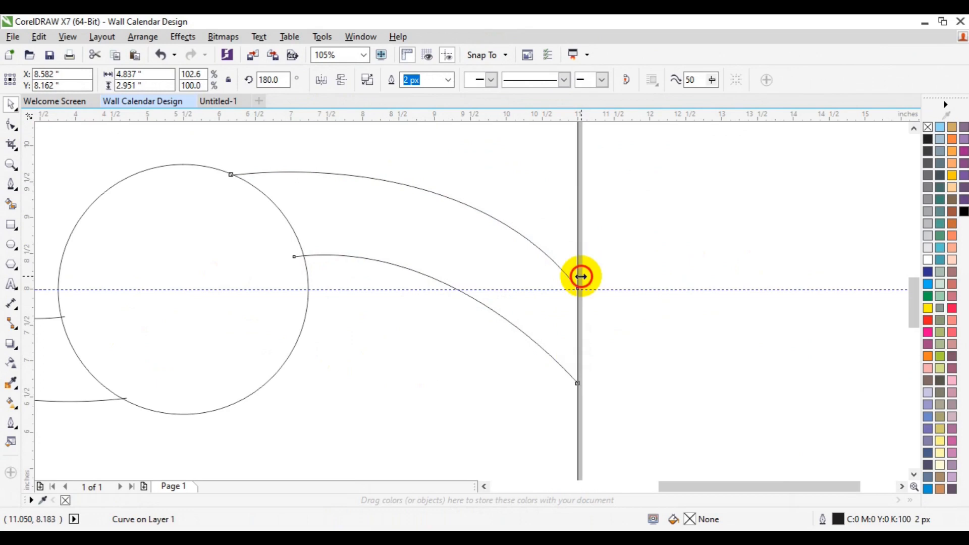
drag(581, 276, 586, 279)
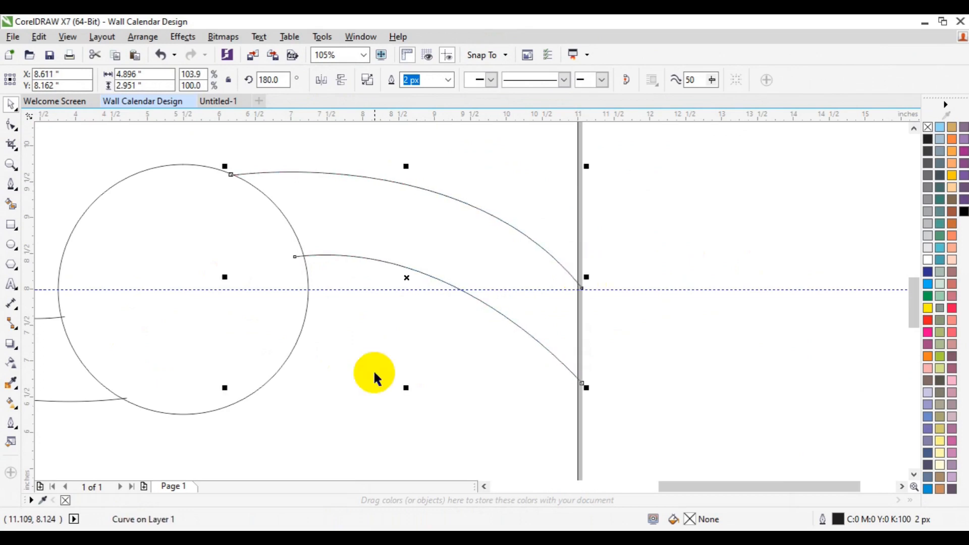
Step: Draw a circle about 2.22 inches in diameter in the upper part of the page
click(10, 164)
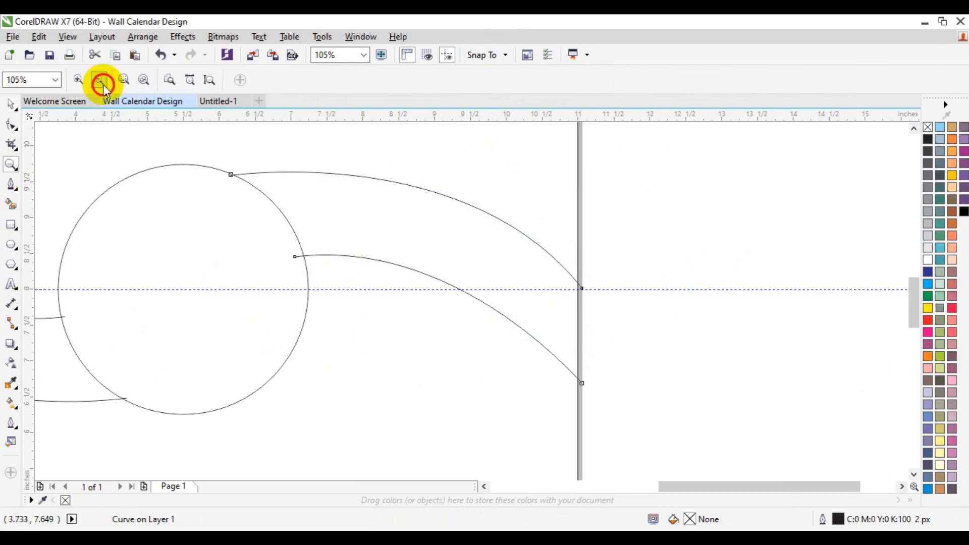
click(99, 80)
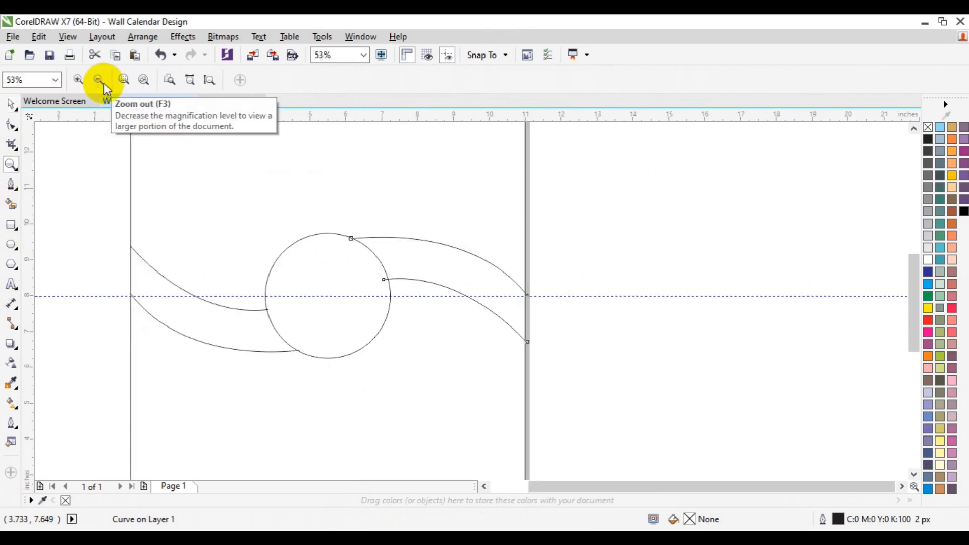
click(99, 80)
key(space)
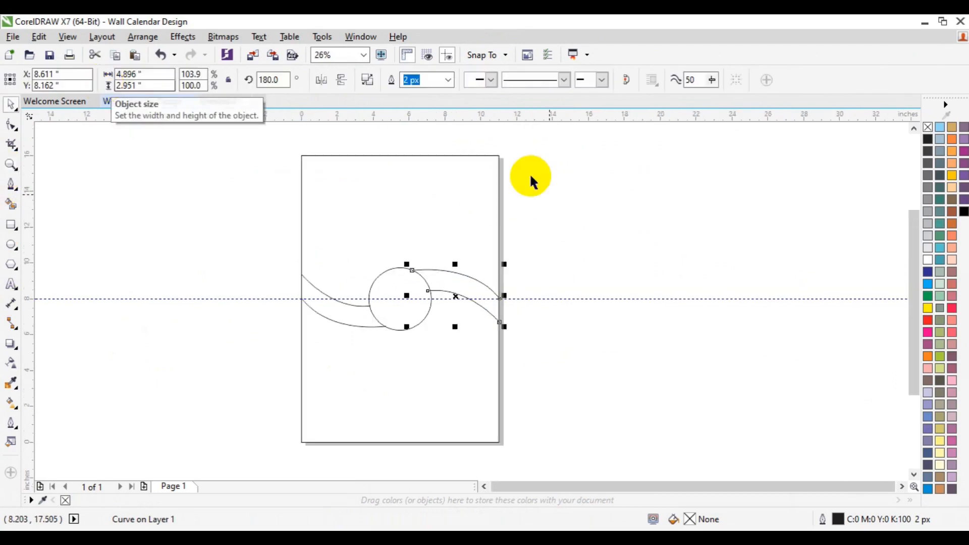
click(592, 228)
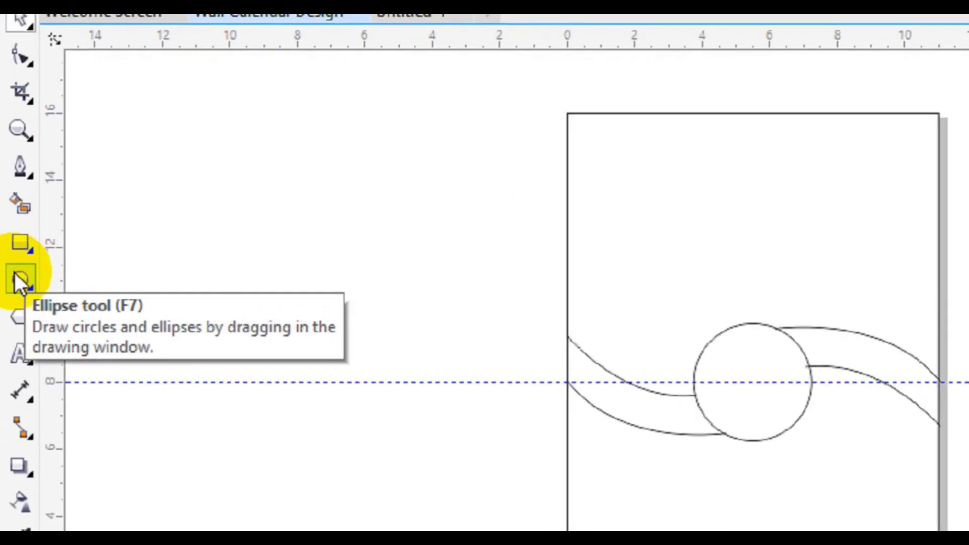
click(15, 275)
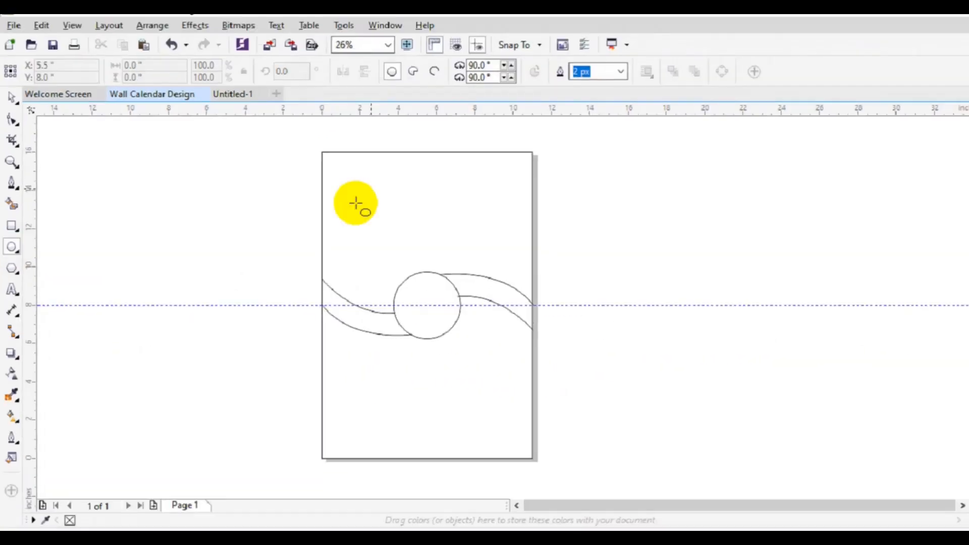
drag(377, 175, 392, 216)
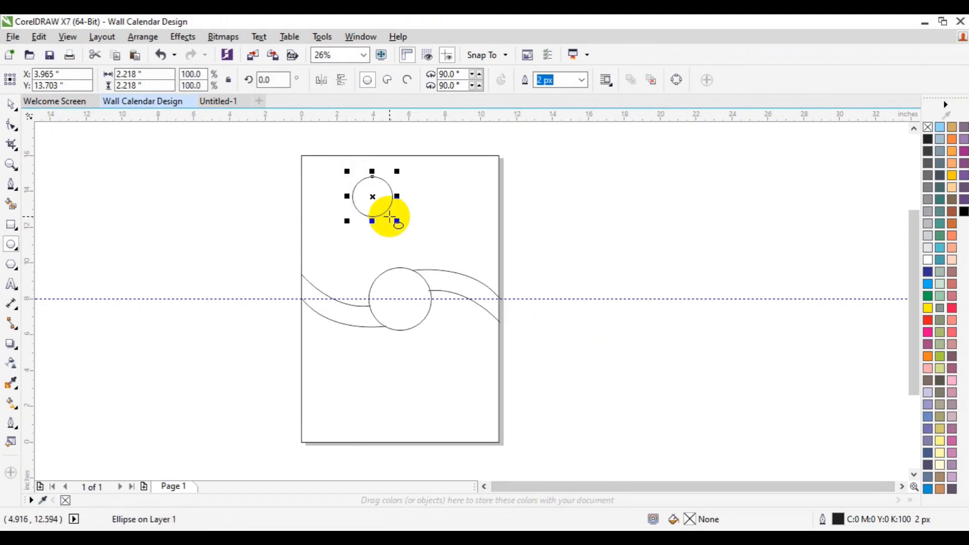
key(space)
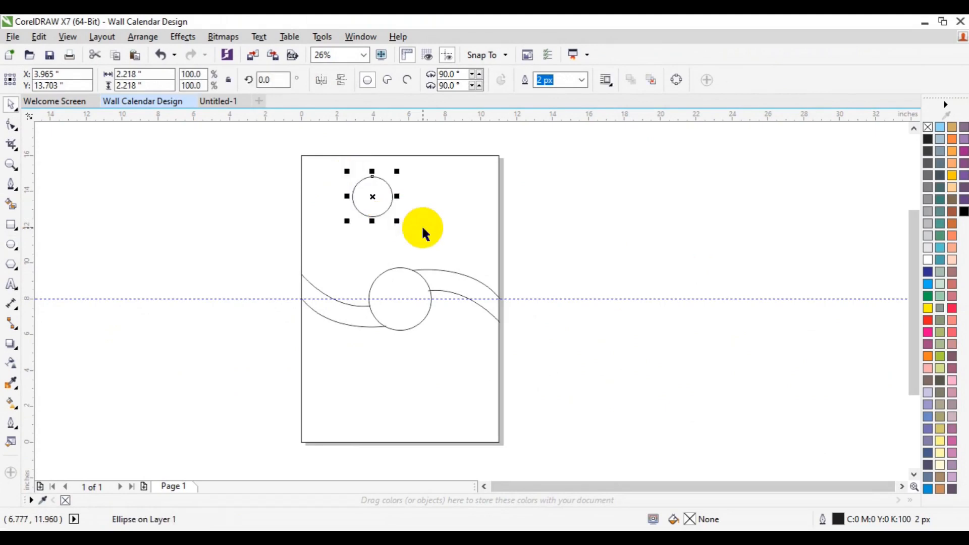
Step: Align the small circle to the top edge of the page rectangle and center it horizontally
shift+click(423, 228)
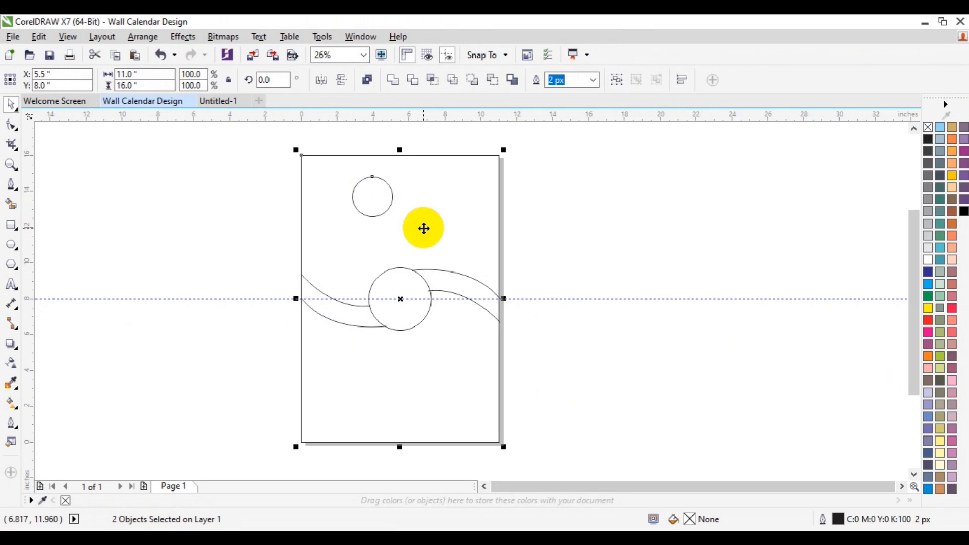
key(t)
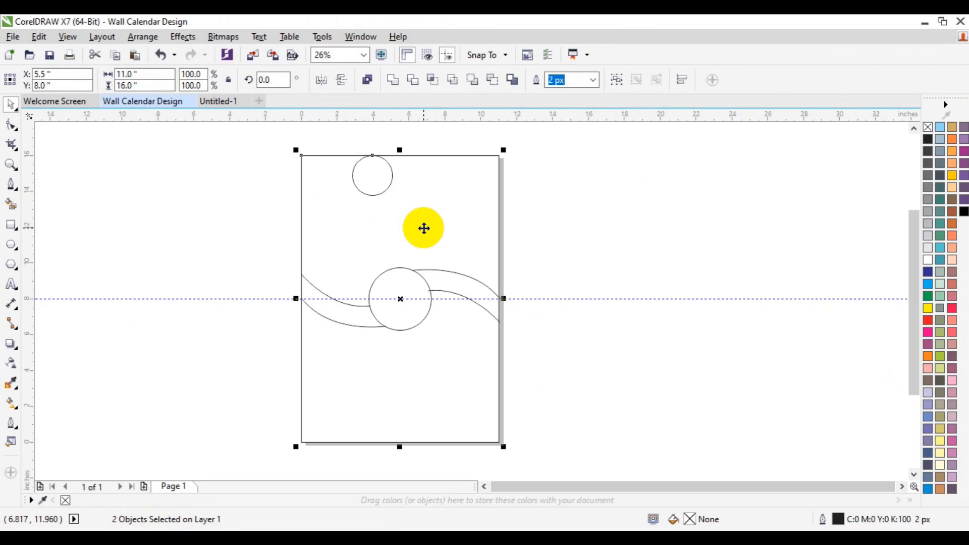
key(c)
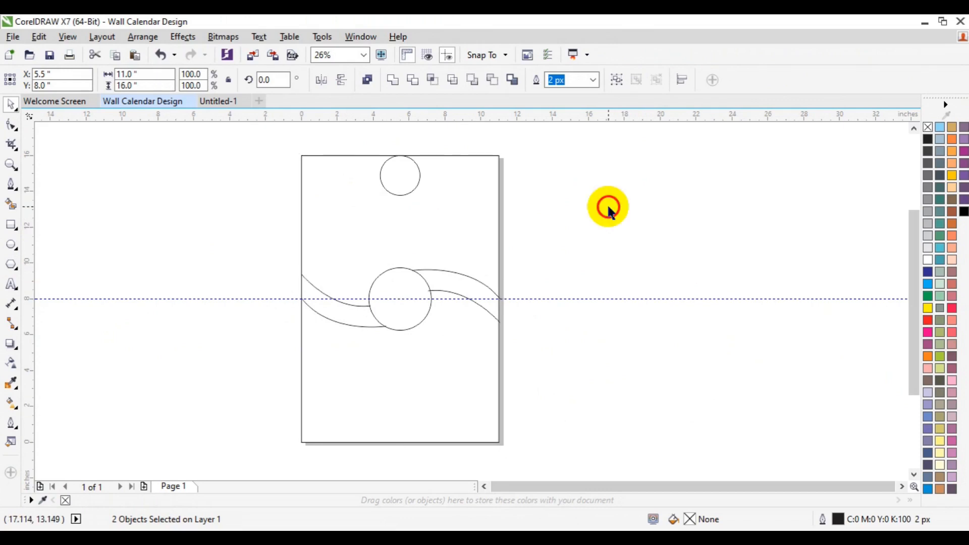
Step: Nudge the small circle straight up until its center sits on the page's top edge, at about Y 16.01 inches
click(399, 186)
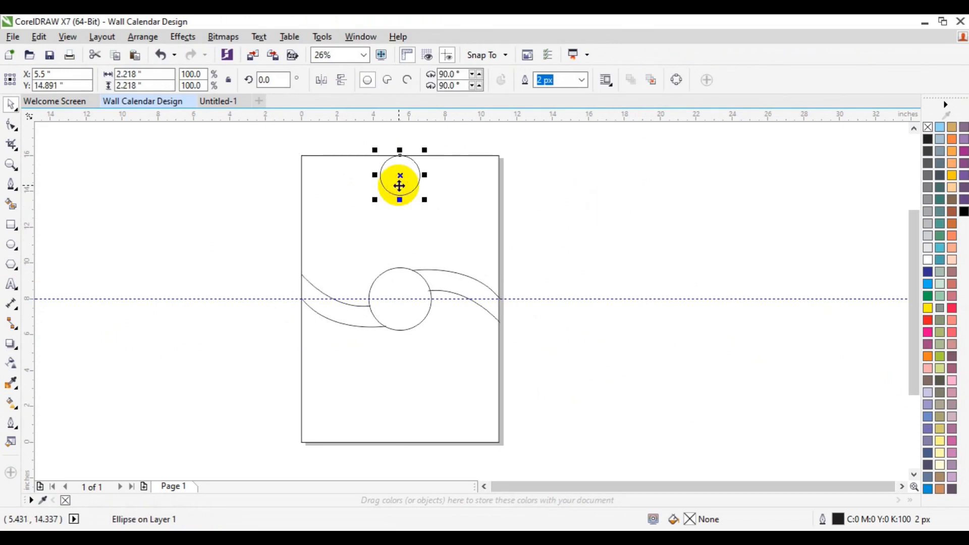
drag(399, 186, 399, 186)
key(Up)
key(Up)
key(Up)
key(Up)
key(Up)
key(Up)
key(Up)
key(Up)
key(Up)
key(Up)
key(Up)
key(Up)
key(Up)
key(Up)
key(Up)
key(Up)
key(Up)
key(Up)
key(Up)
key(Up)
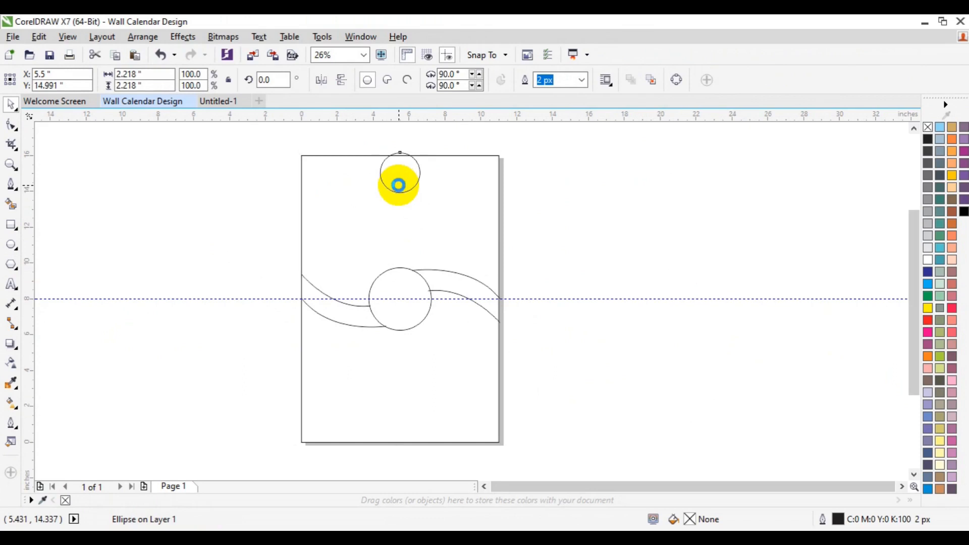
key(Up)
key(Up)
key(Up)
key(Up)
key(Up)
key(Up)
key(Up)
key(Up)
key(Up)
key(Up)
key(Up)
key(Up)
key(Up)
key(Up)
key(Up)
key(Up)
key(Up)
key(Up)
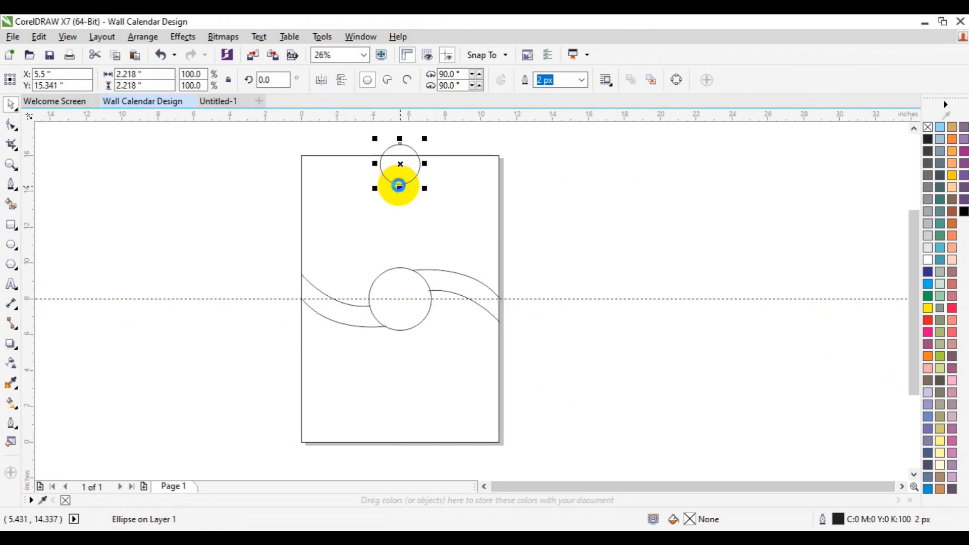
key(Up)
key(Up)
key(Up)
key(Up)
key(Up)
key(Up)
key(Up)
key(Up)
key(Up)
key(Up)
key(Up)
key(Up)
key(Up)
key(Up)
key(Up)
key(Up)
key(Up)
key(Up)
key(Up)
key(Up)
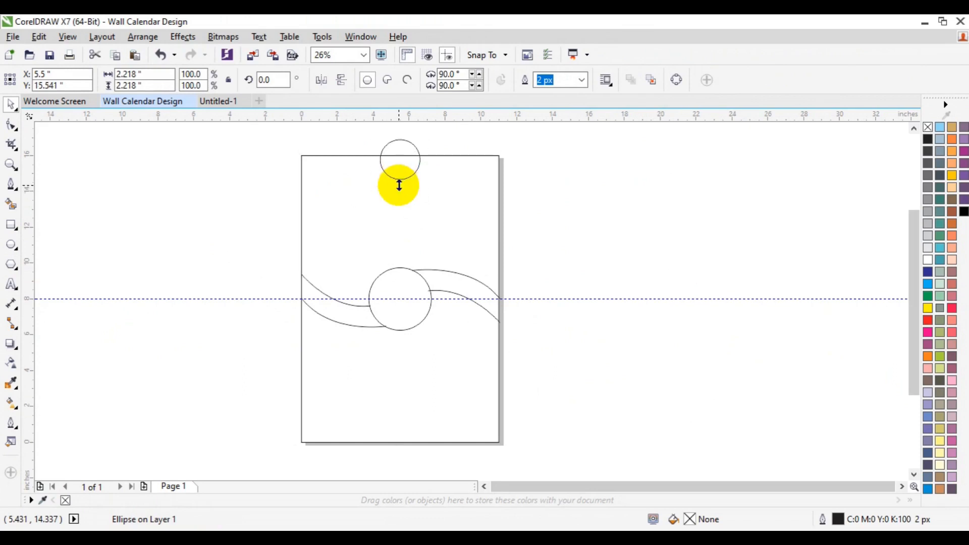
key(Up)
key(Up)
key(Up)
key(Up)
key(Up)
key(Up)
key(Up)
key(Up)
key(Up)
key(Up)
key(Up)
key(Up)
key(Up)
key(Up)
key(Up)
key(Up)
key(Up)
key(Up)
key(Up)
key(Up)
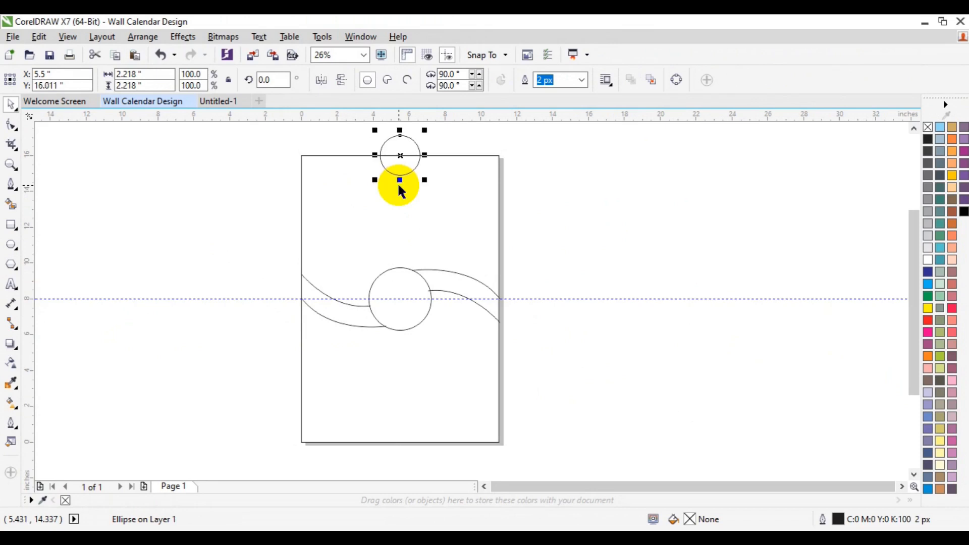
click(724, 138)
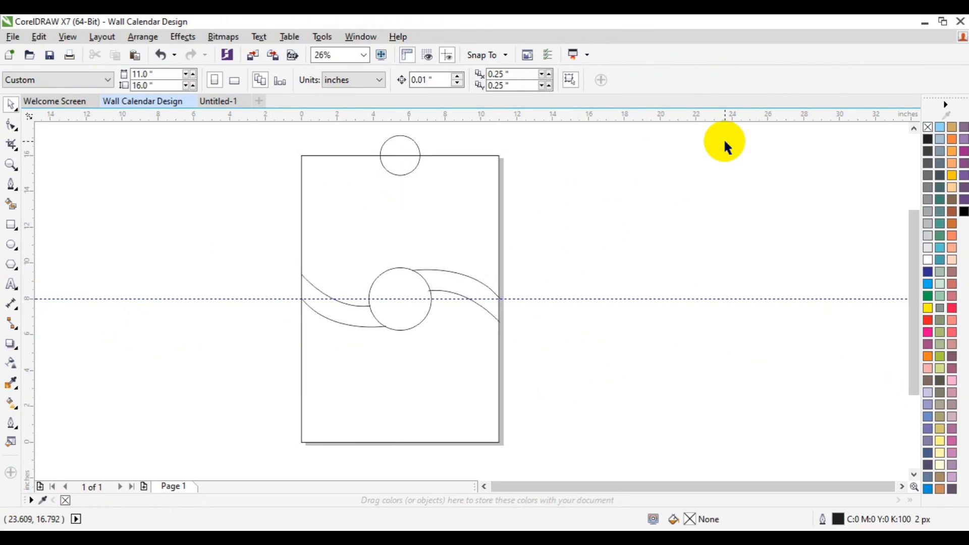
click(399, 176)
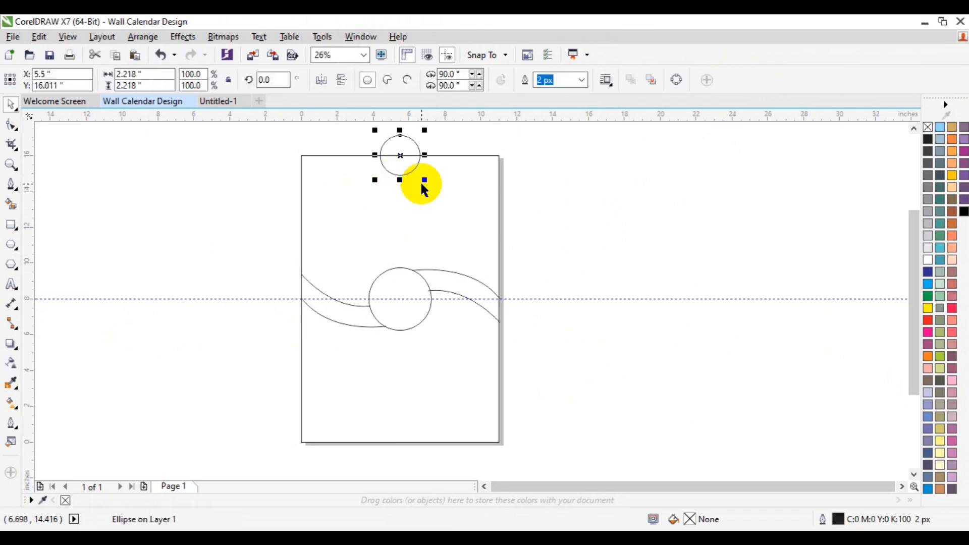
drag(424, 180, 397, 376)
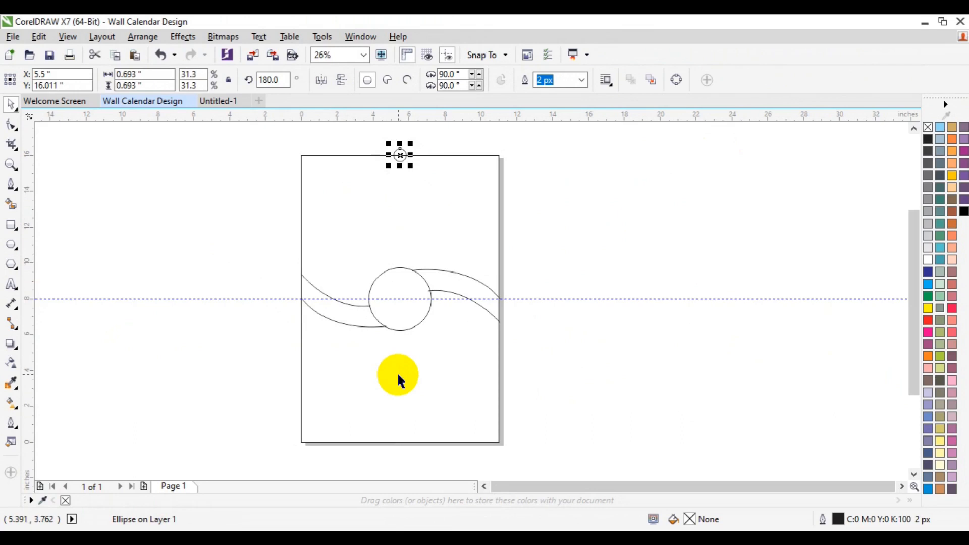
key(ctrl+z)
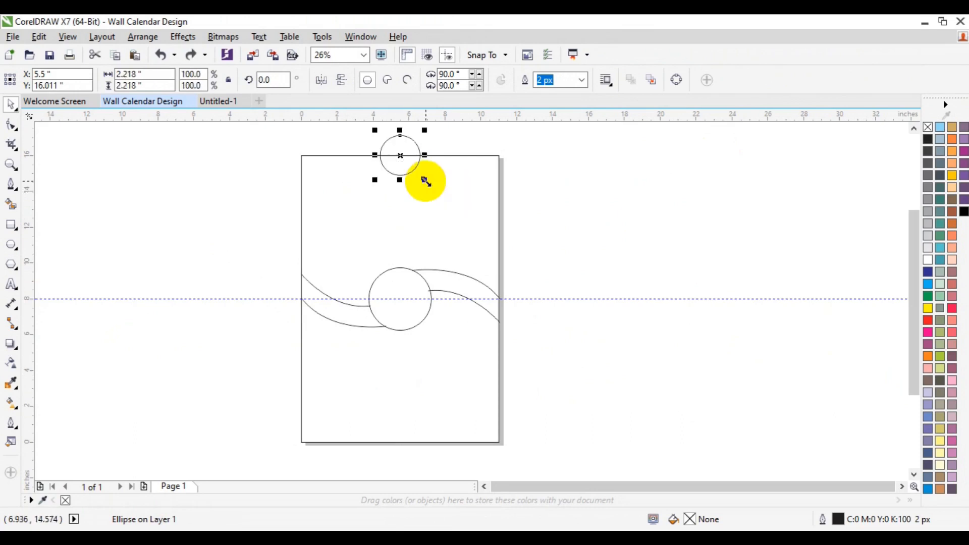
drag(425, 180, 406, 161)
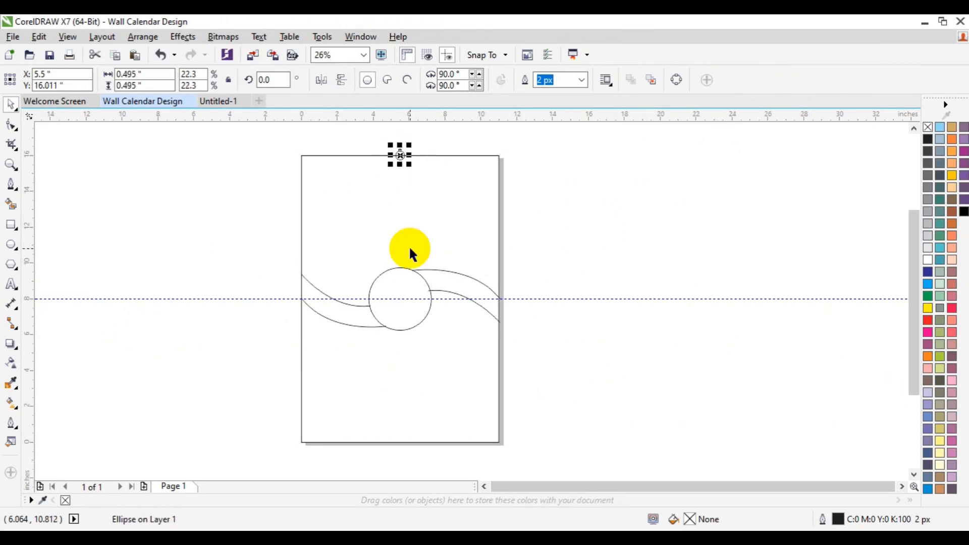
key(ctrl+z)
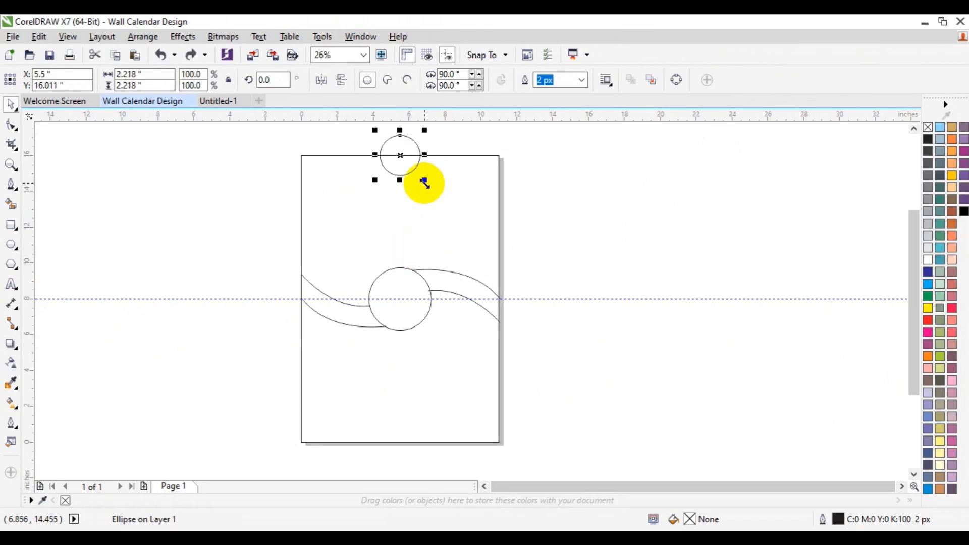
Step: Add a concentric copy of the top-edge circle, enlarged to about 2.63 inches in diameter
drag(424, 184, 426, 186)
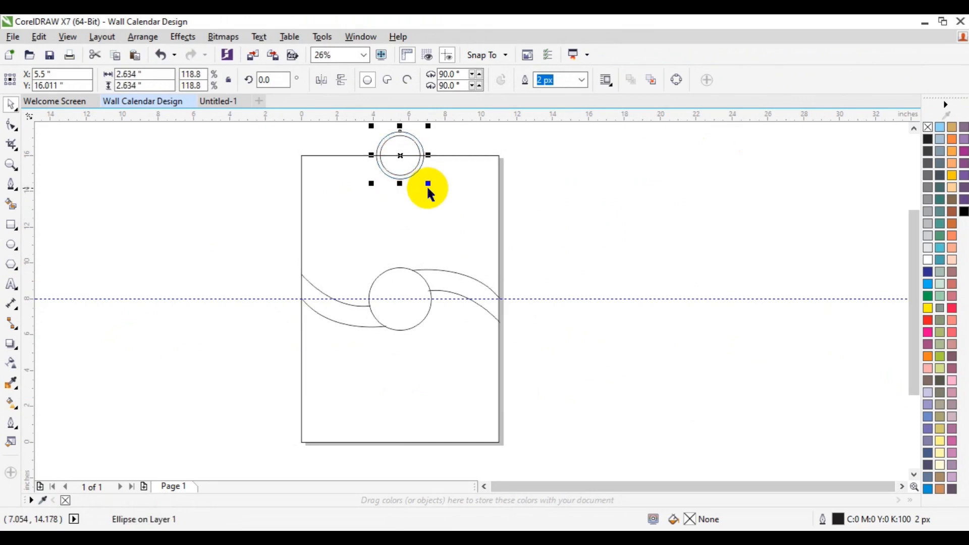
click(721, 180)
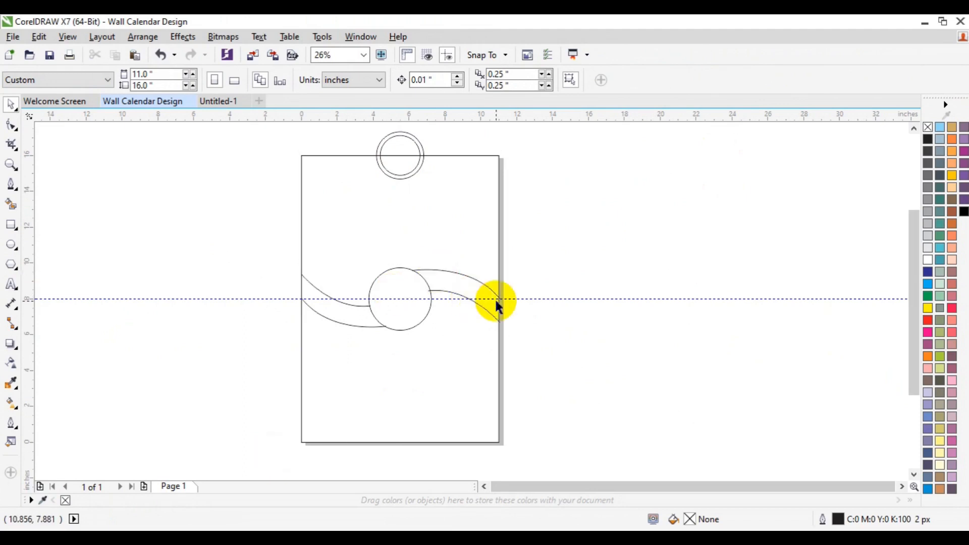
Step: Delete the horizontal guideline through the middle of the page
click(533, 299)
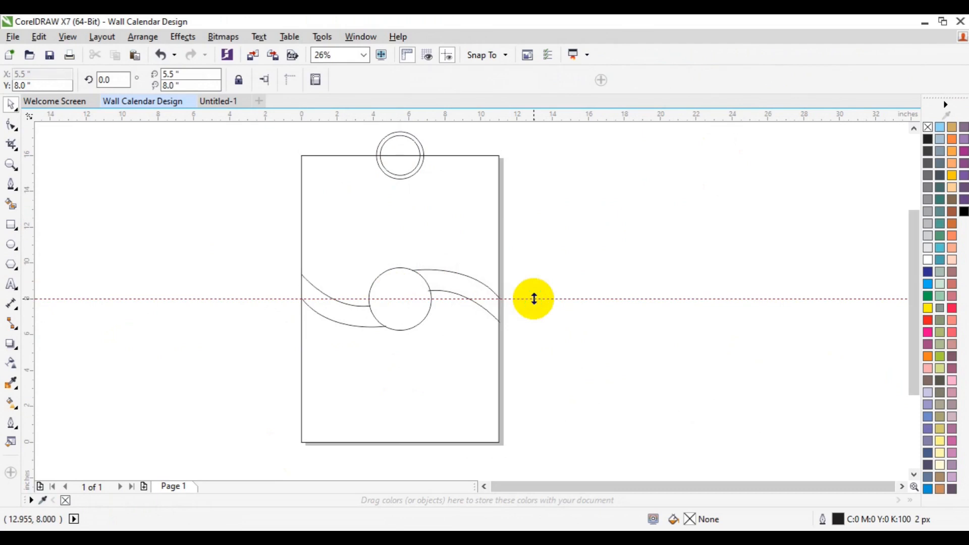
right_click(533, 298)
click(585, 320)
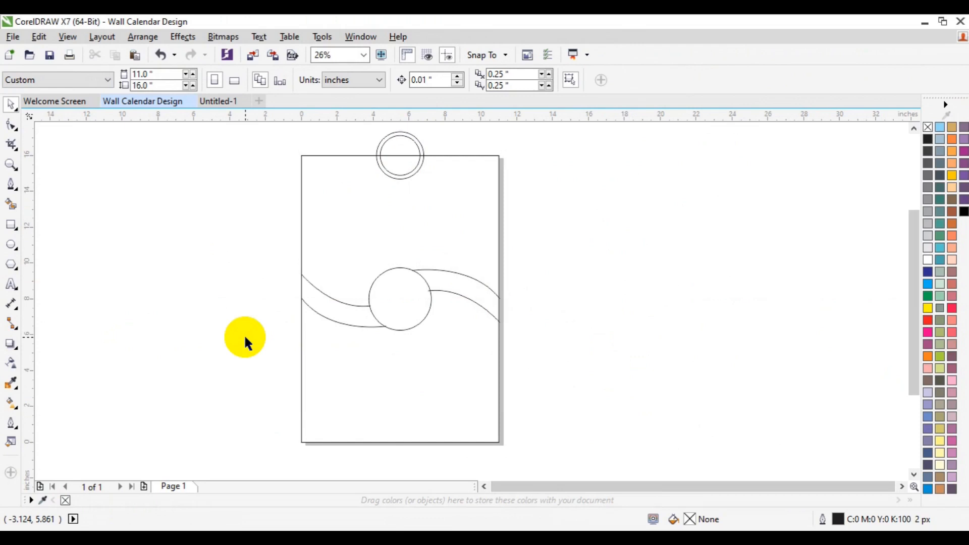
Step: Draw a full-width rectangle strip along the page's bottom edge, 11 inches wide and about 0.475 inches high
click(11, 225)
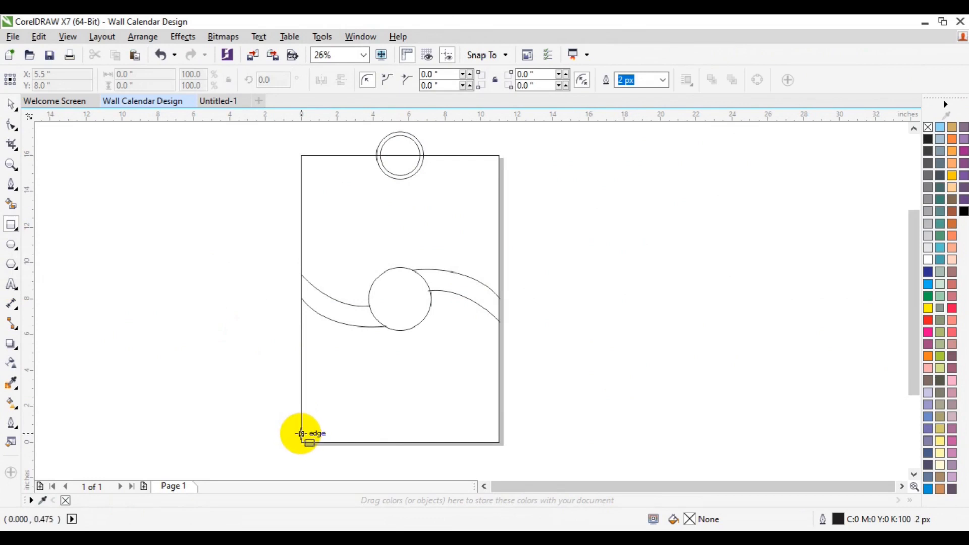
drag(301, 434, 498, 442)
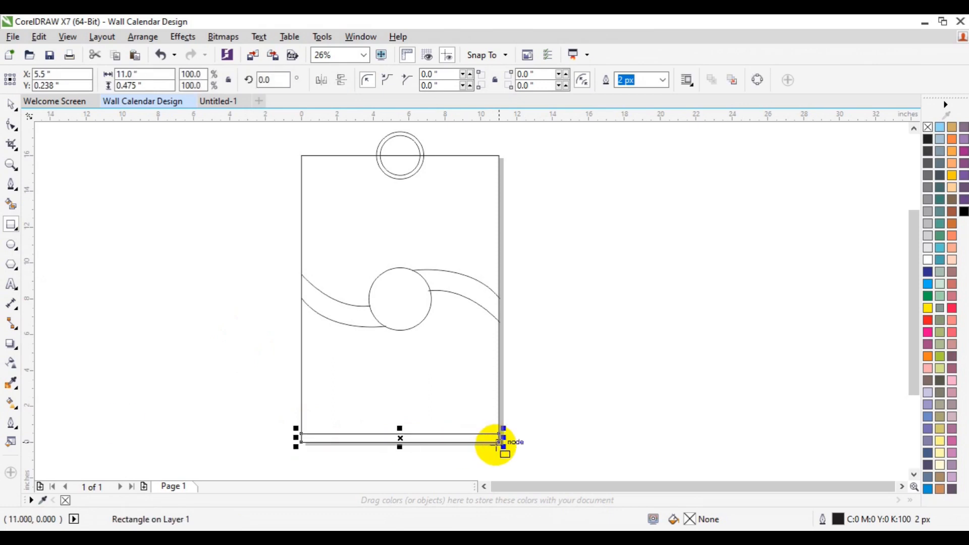
click(10, 105)
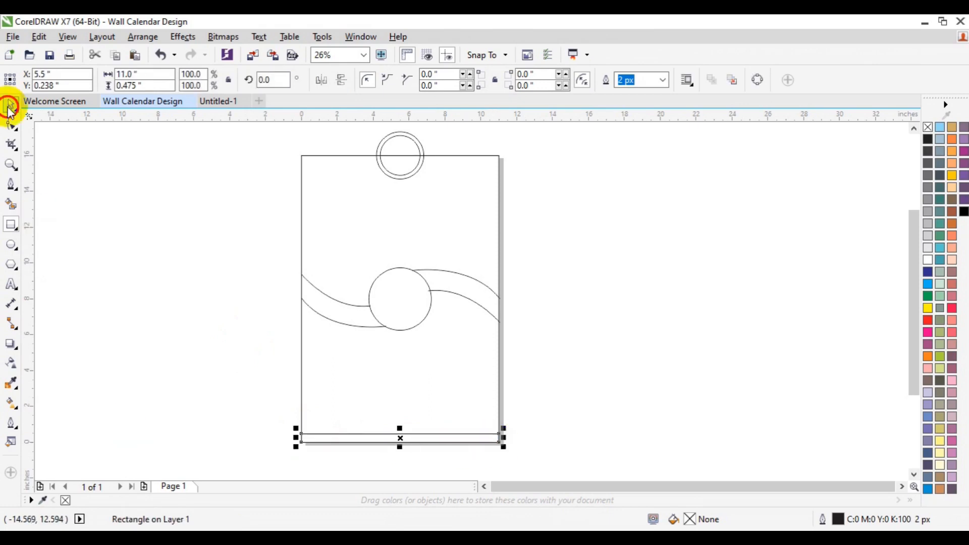
click(174, 338)
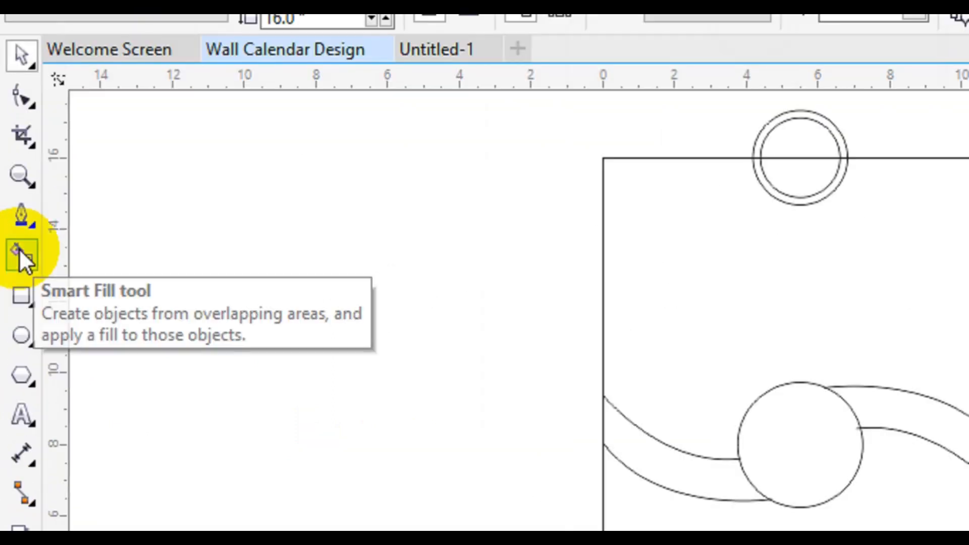
Step: Smart Fill the inner top circle's lower half, the central circle, both curved bands and the bottom strip with black and no outline
click(20, 252)
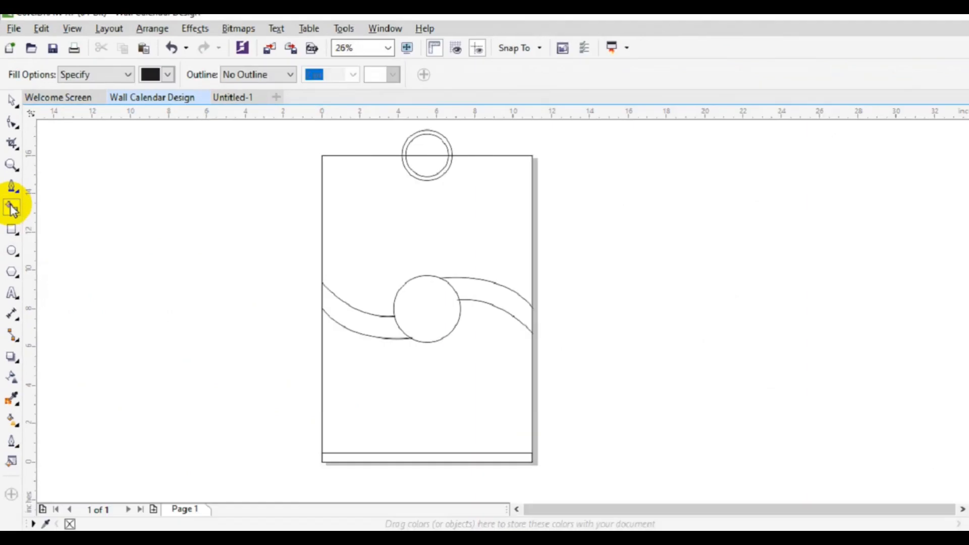
click(533, 169)
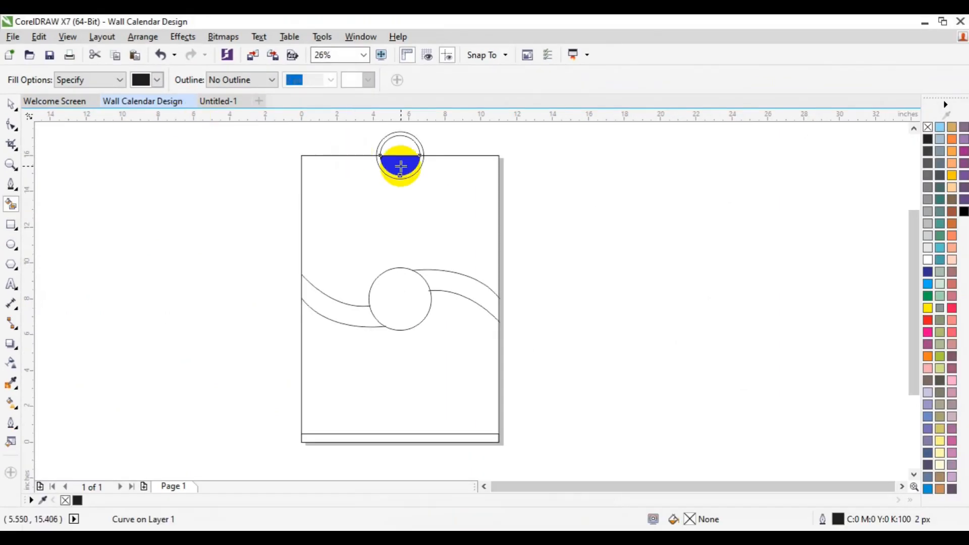
click(401, 166)
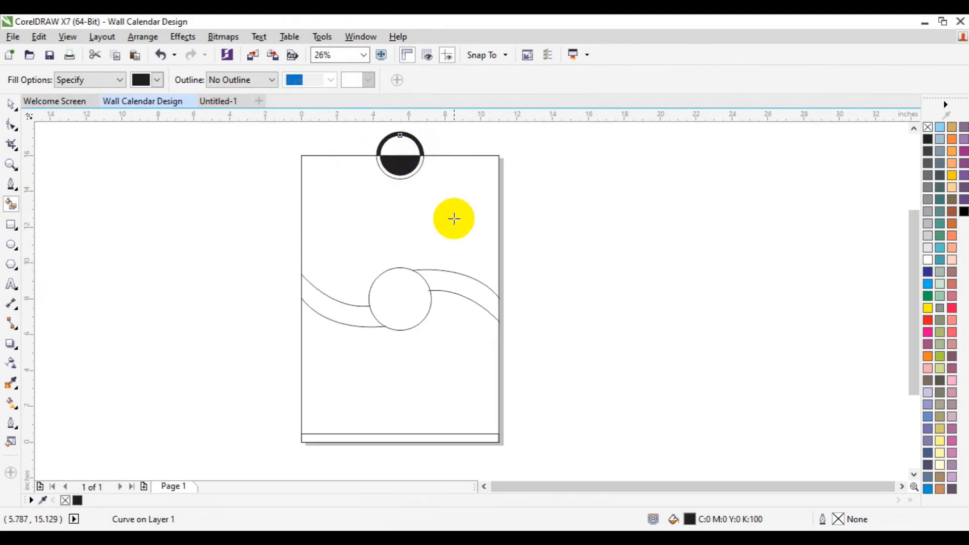
click(407, 290)
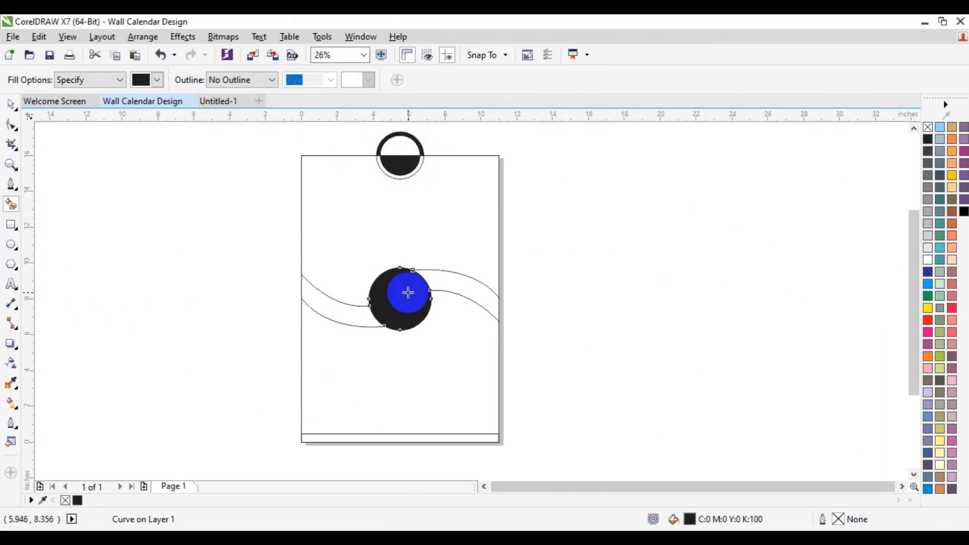
click(463, 291)
click(351, 297)
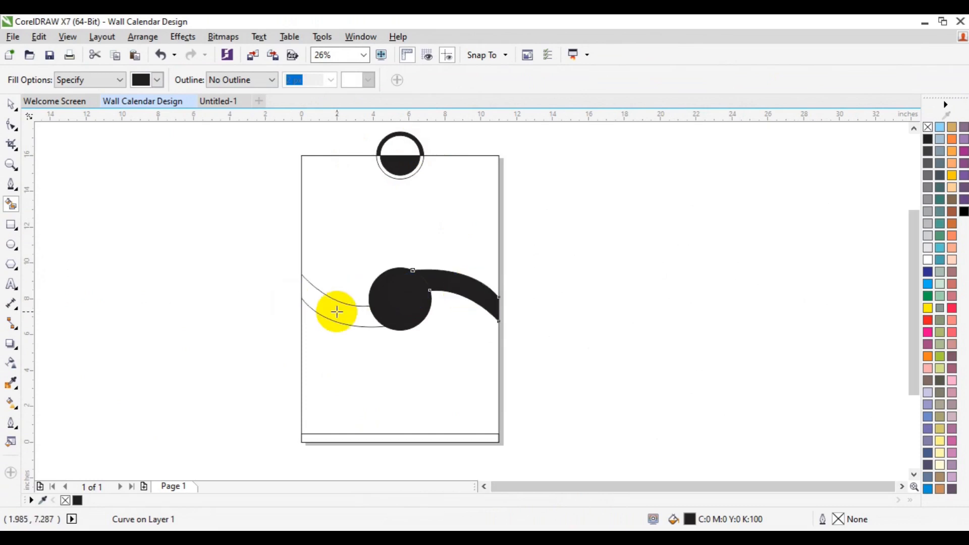
click(336, 312)
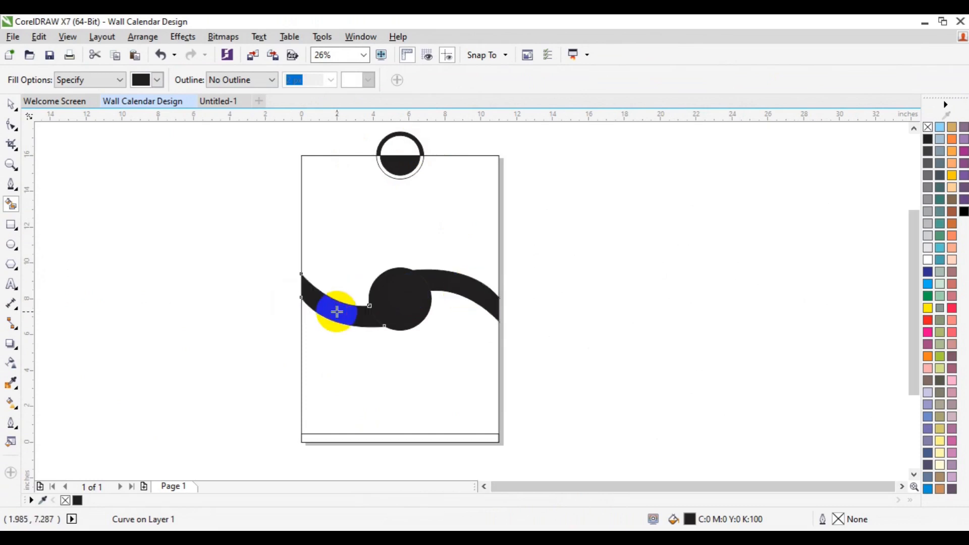
click(352, 436)
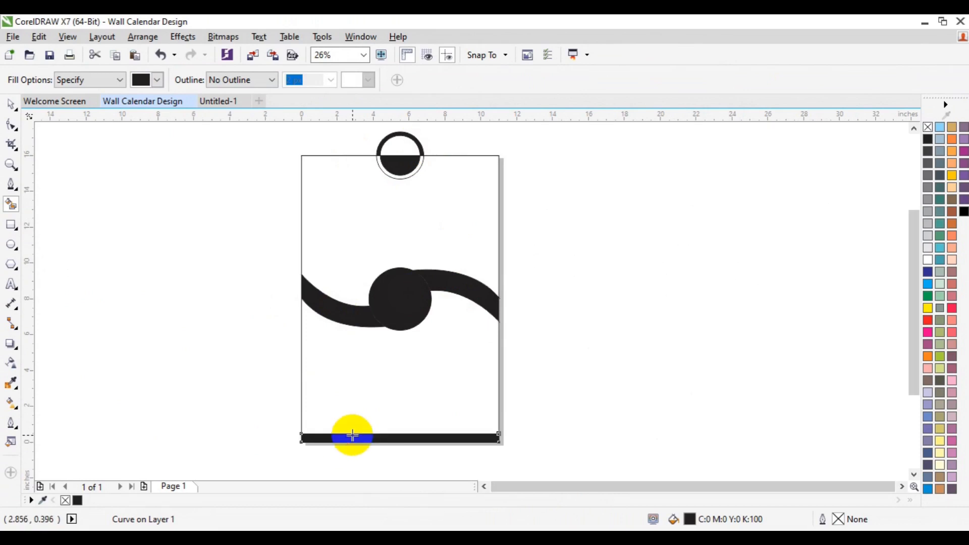
Step: Delete the black half ring above the page's top edge and the inner top circle's outline
key(space)
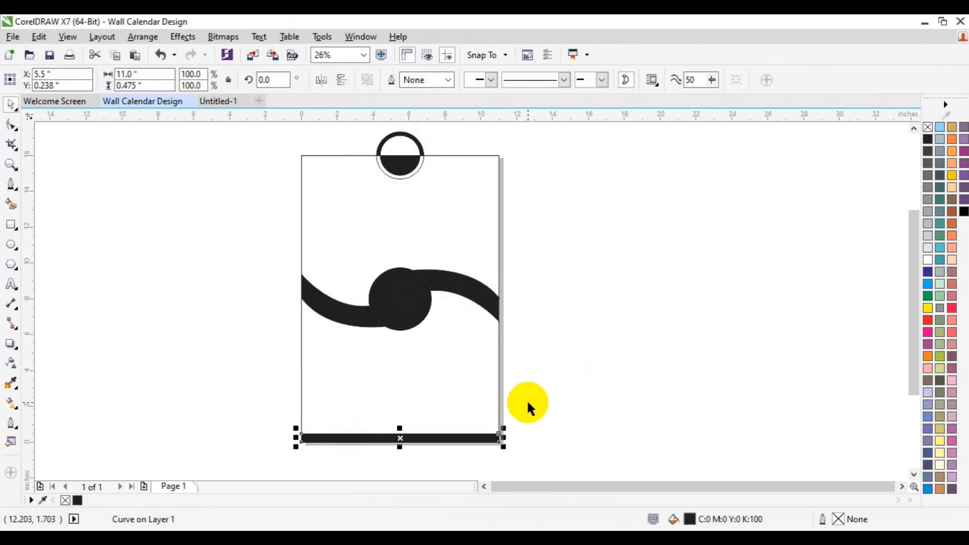
click(398, 137)
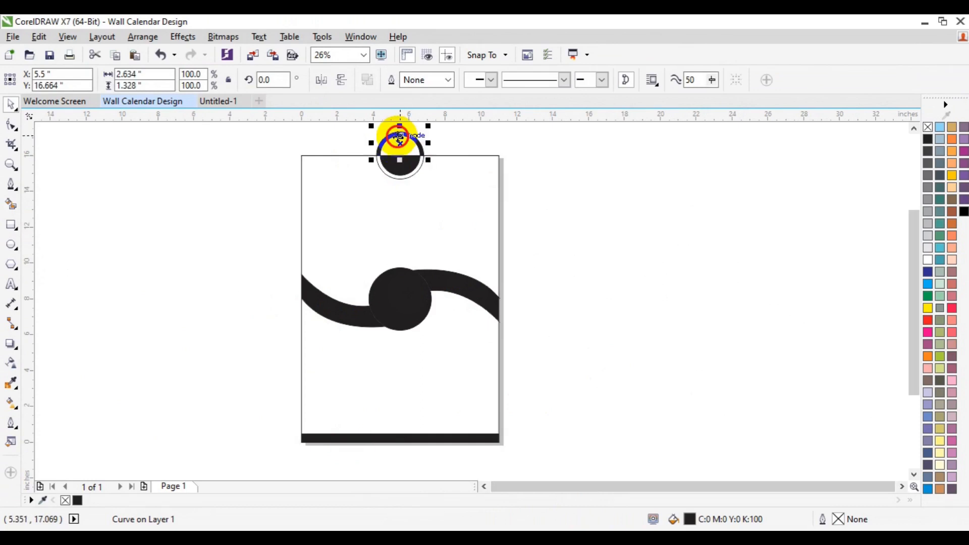
click(396, 132)
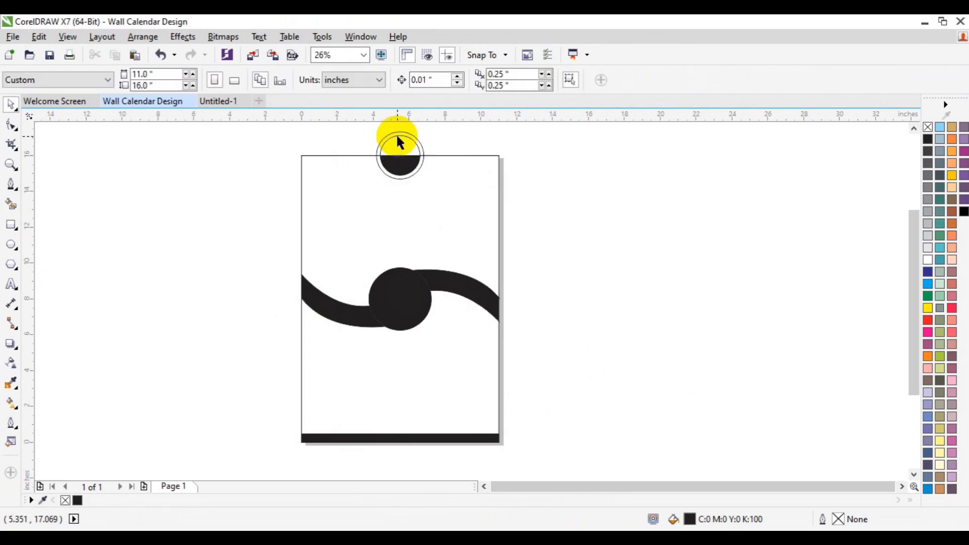
click(398, 135)
key(Delete)
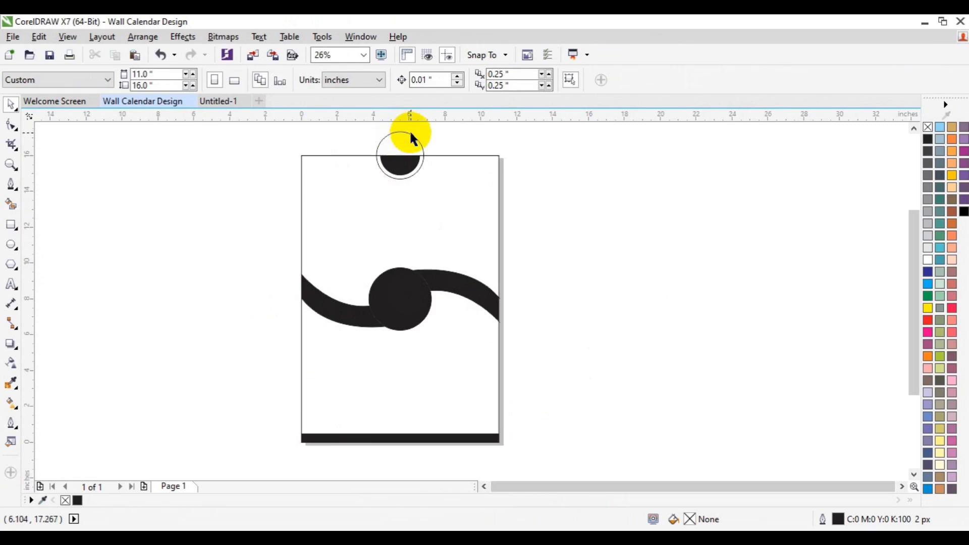
Step: Smart Fill the half ring below the page's top edge with black, and delete the outer top circle's outline
click(13, 204)
click(402, 177)
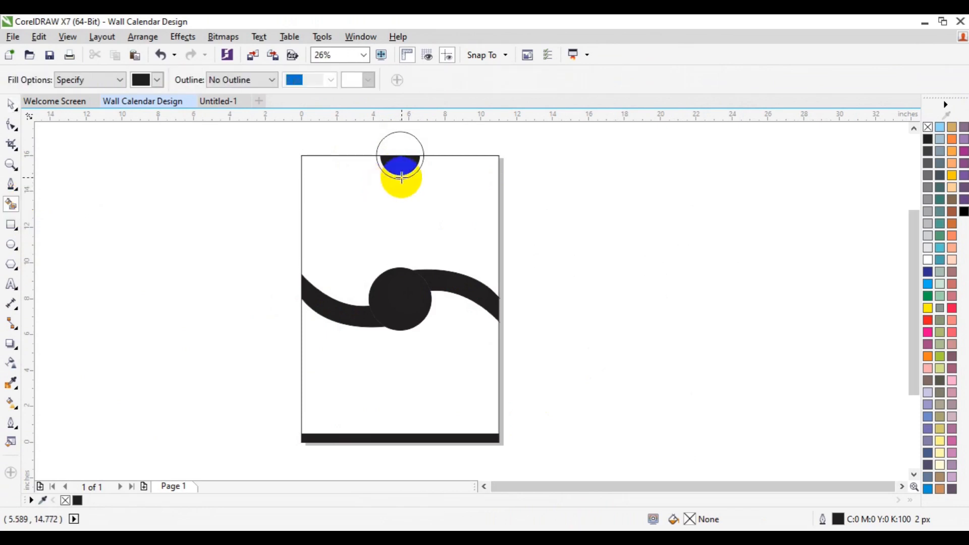
key(space)
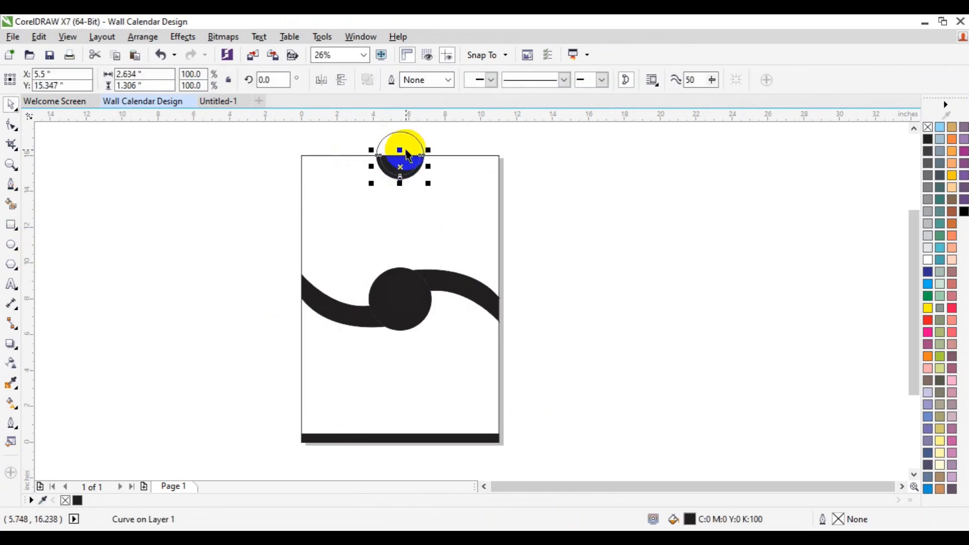
click(409, 143)
key(Escape)
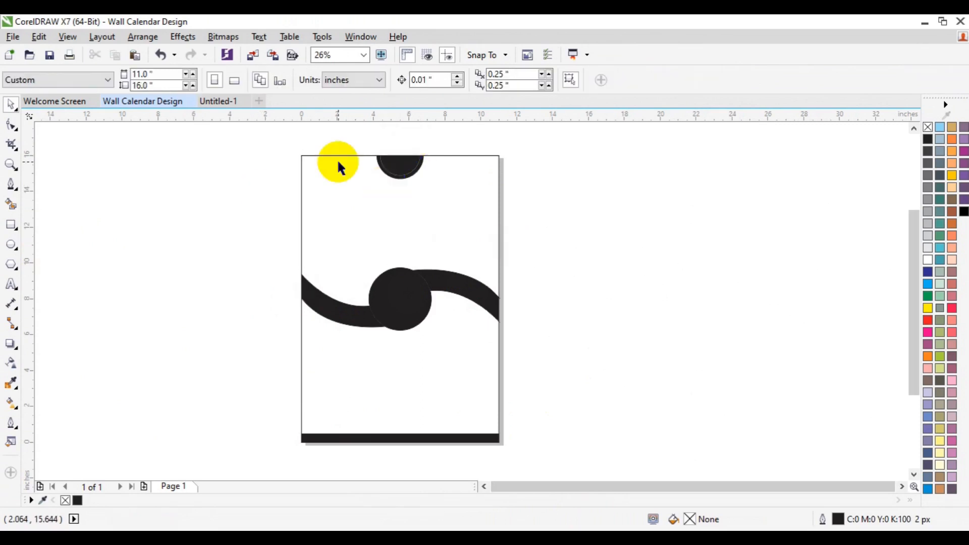
Step: Smart Fill the page area above the curved bands and recolor the resulting shape 60% black gray
click(12, 204)
click(332, 229)
key(space)
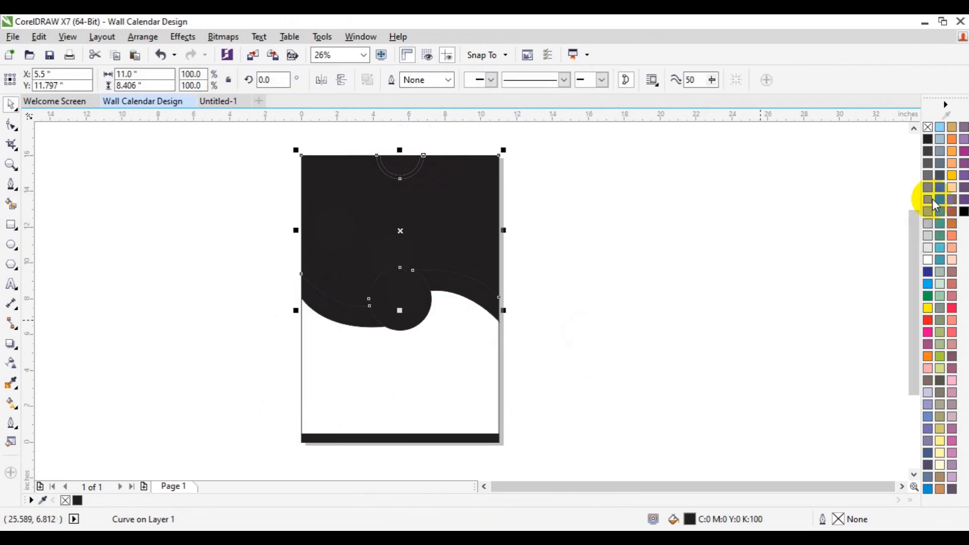
click(928, 185)
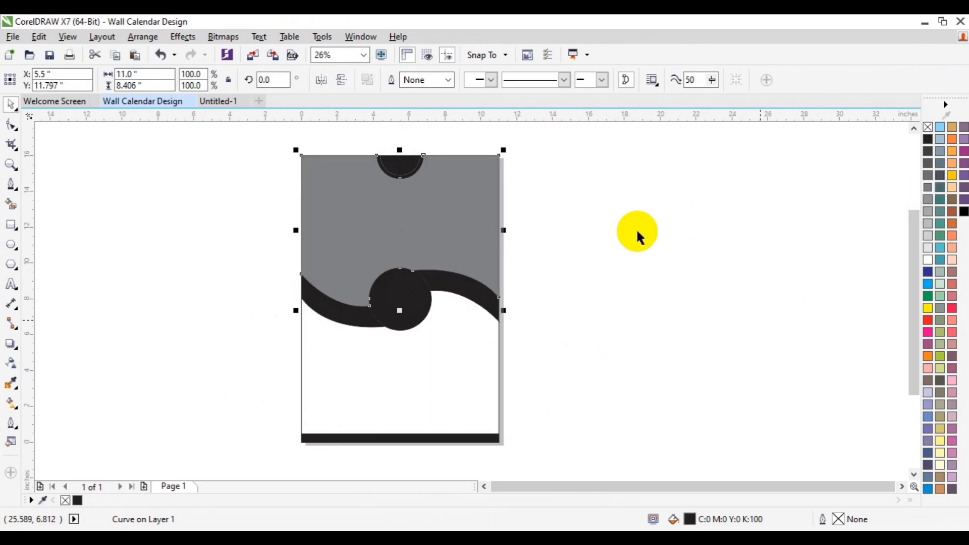
click(637, 236)
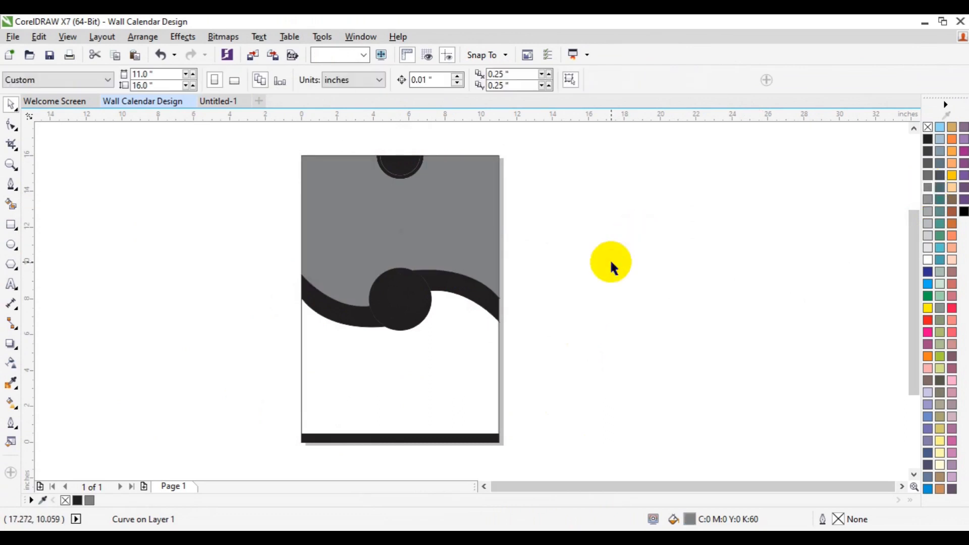
Step: Color the half ring around the black semicircle at the page's top edge white
click(410, 174)
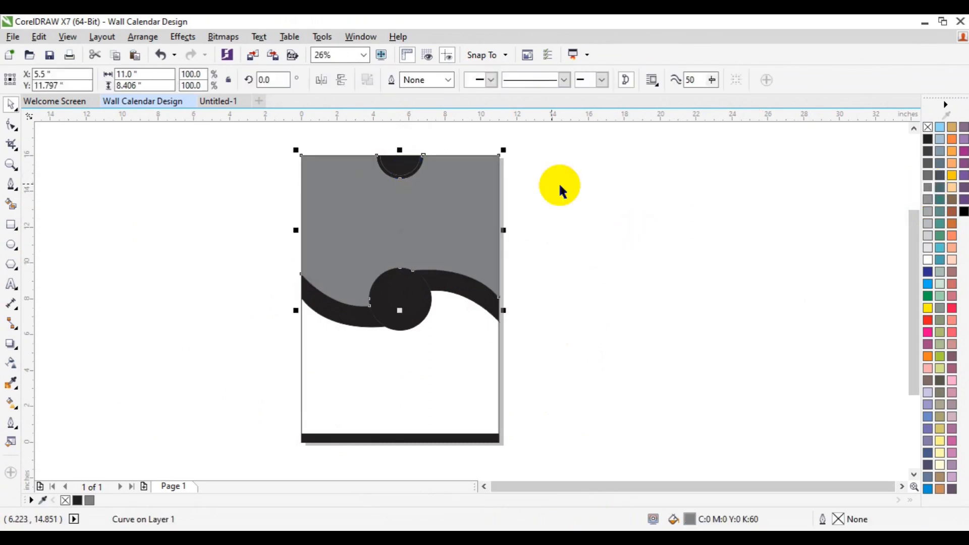
click(126, 184)
click(11, 165)
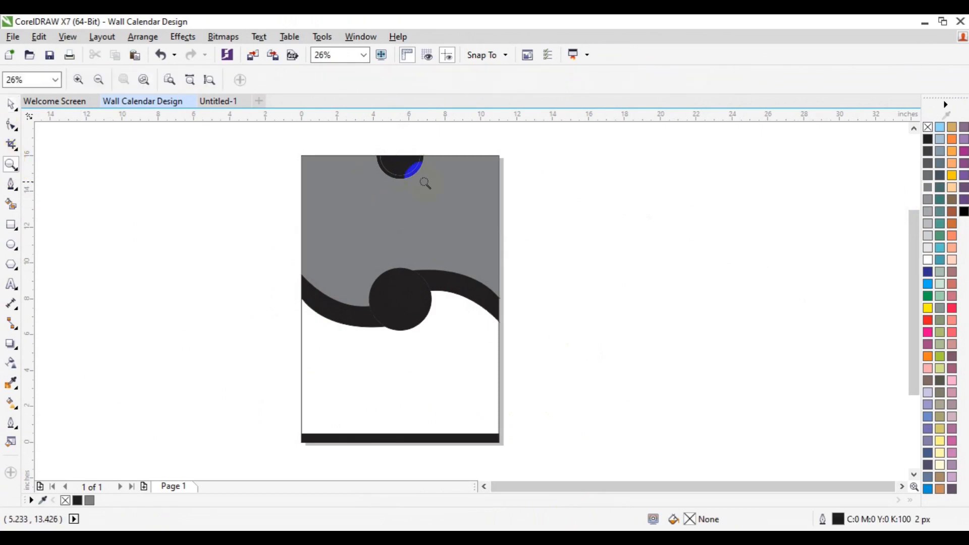
click(422, 183)
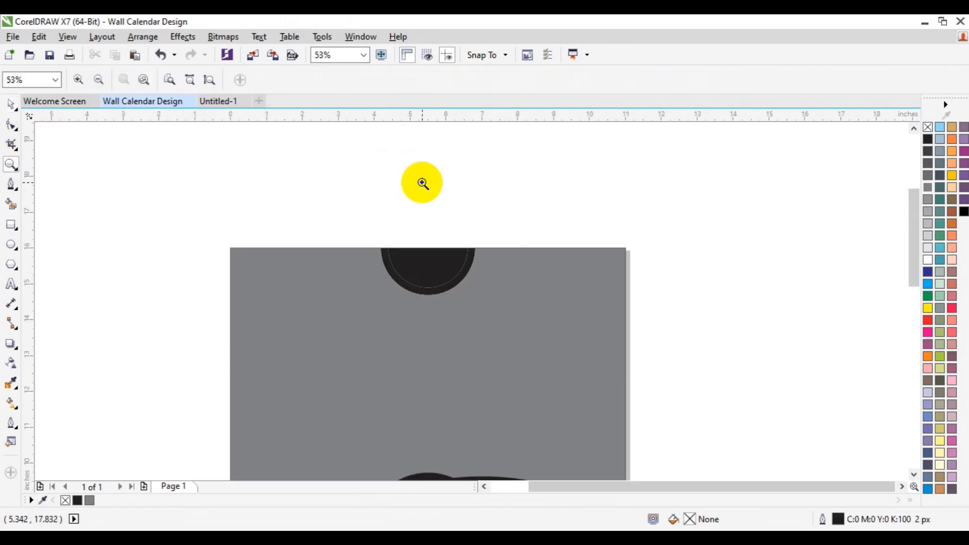
key(space)
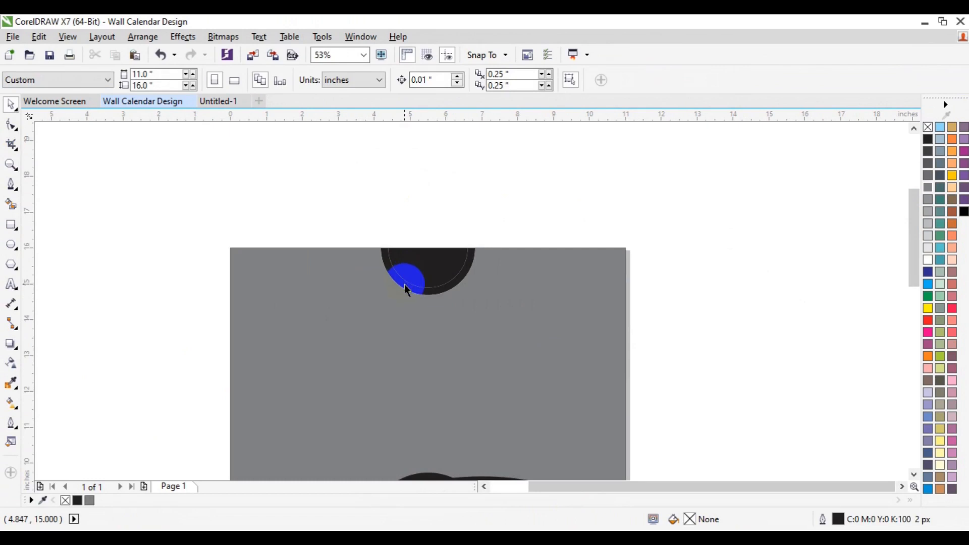
click(404, 284)
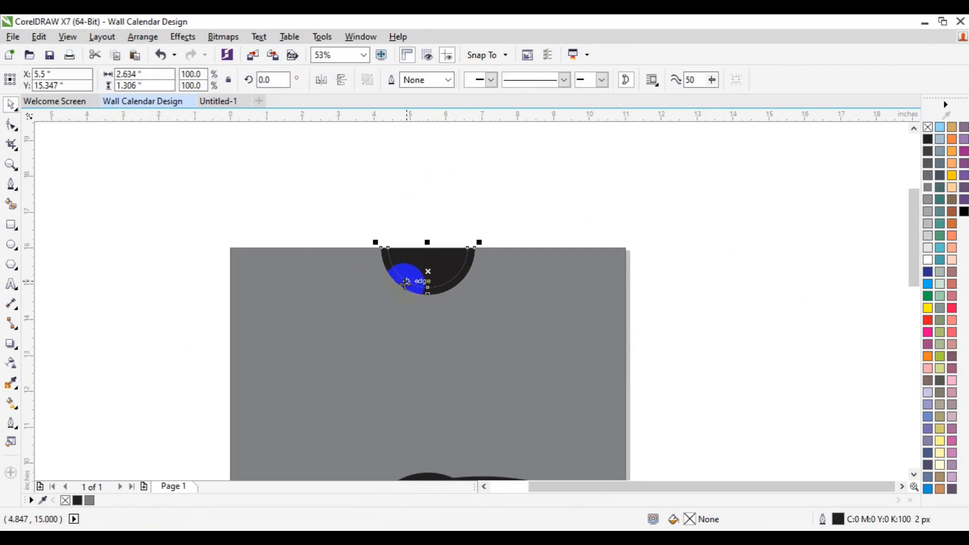
right_click(928, 260)
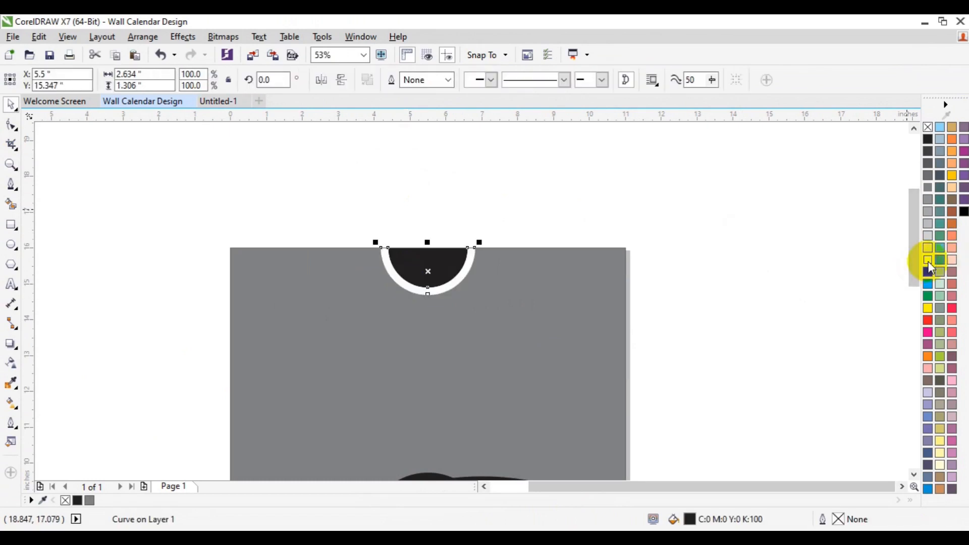
Step: Fill the curved band on the page's right side with orange, CMYK 0, 56, 100, 0
click(714, 292)
drag(913, 252, 913, 319)
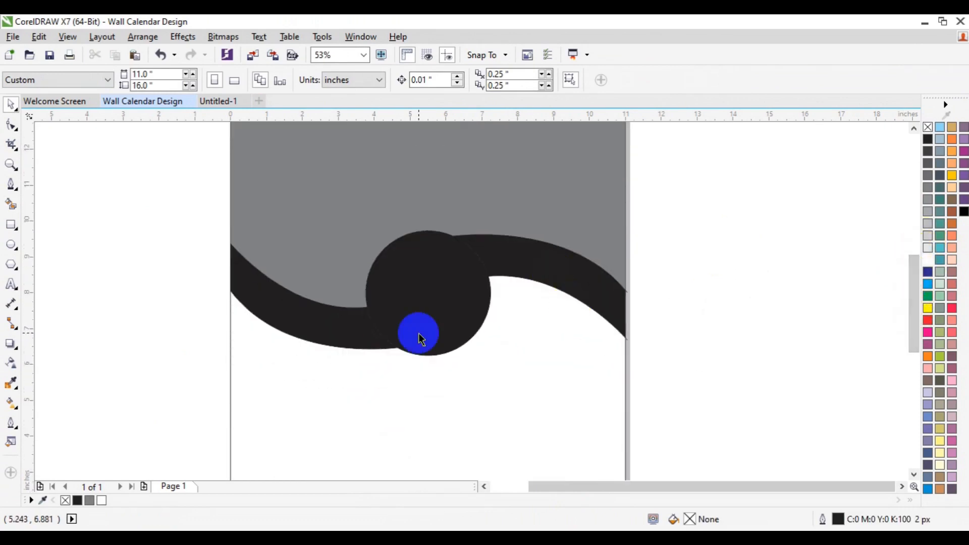
click(11, 165)
click(102, 84)
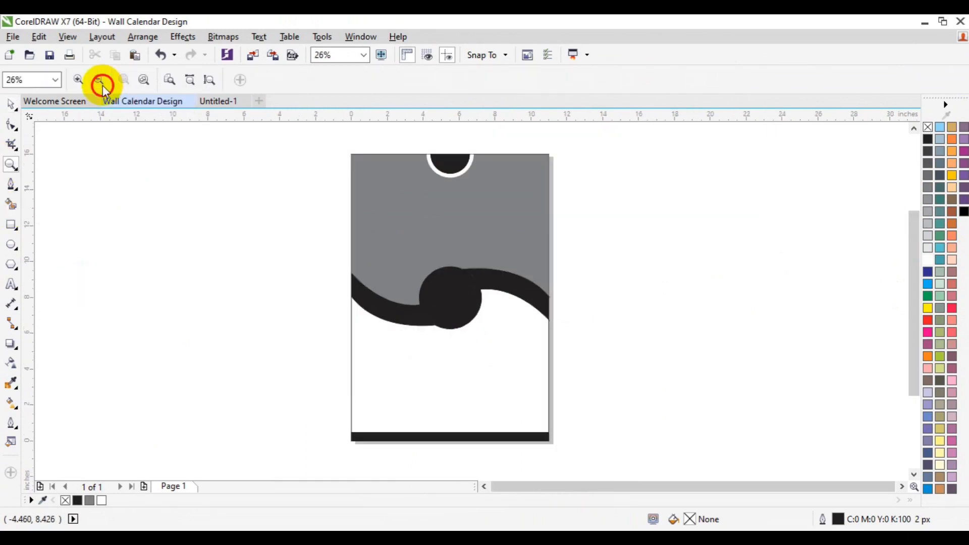
key(space)
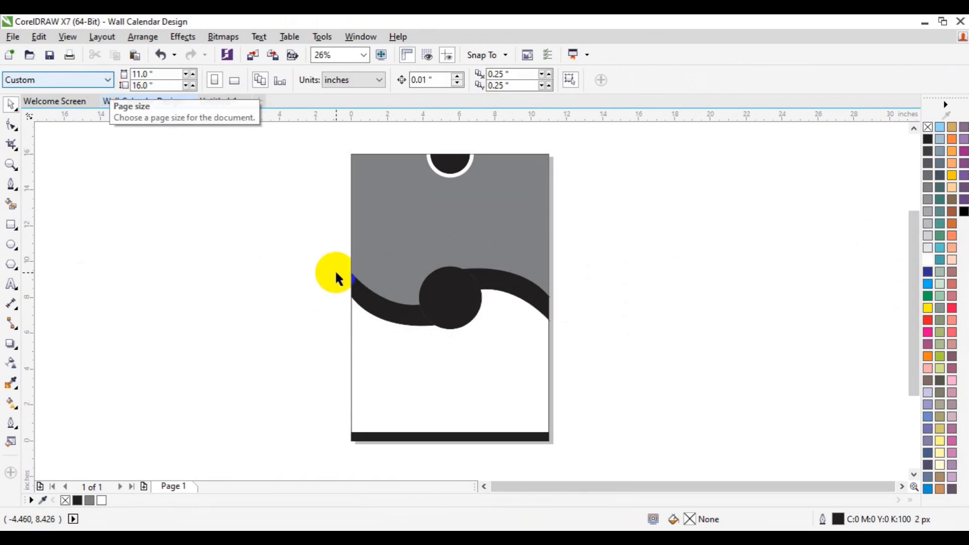
click(545, 309)
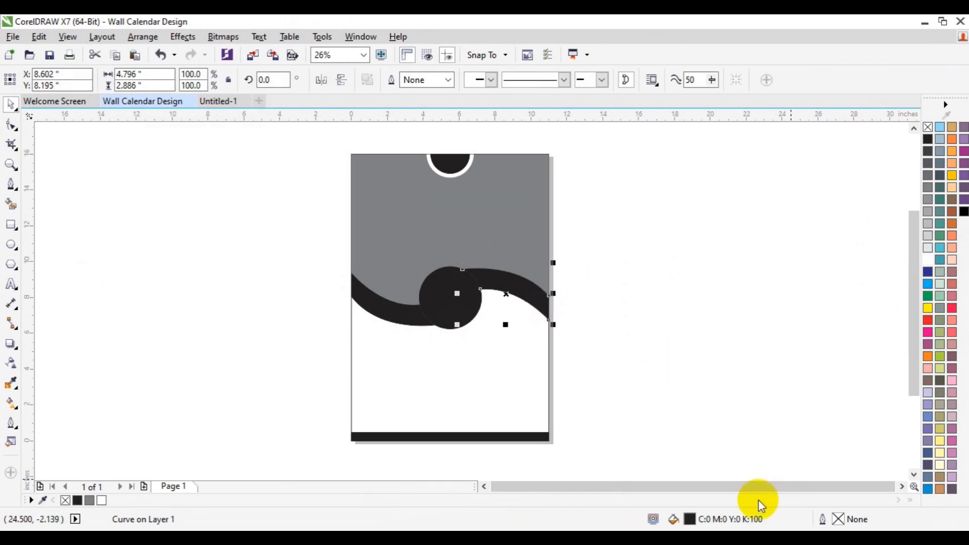
double_click(690, 520)
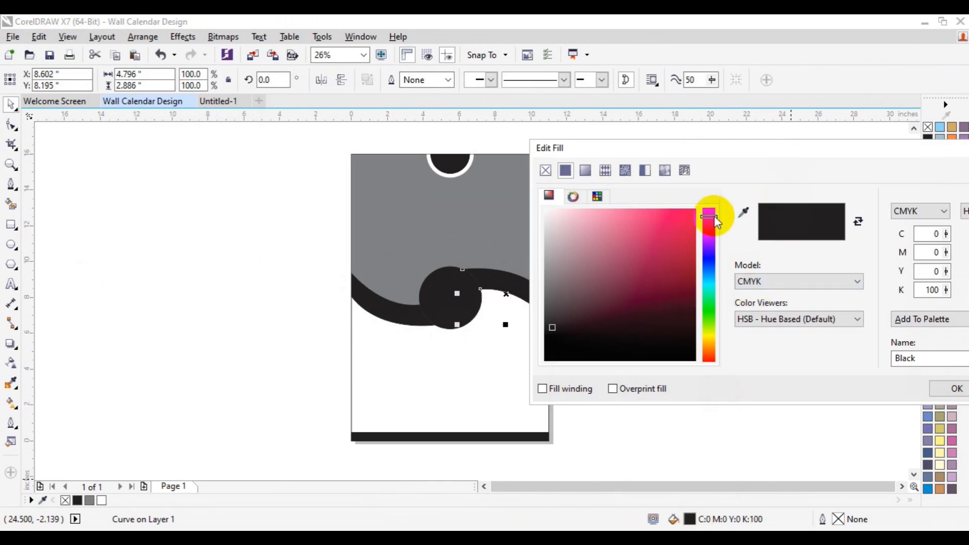
mouse_move(714, 216)
mouse_down()
mouse_move(687, 346)
mouse_move(704, 356)
mouse_move(701, 347)
mouse_up()
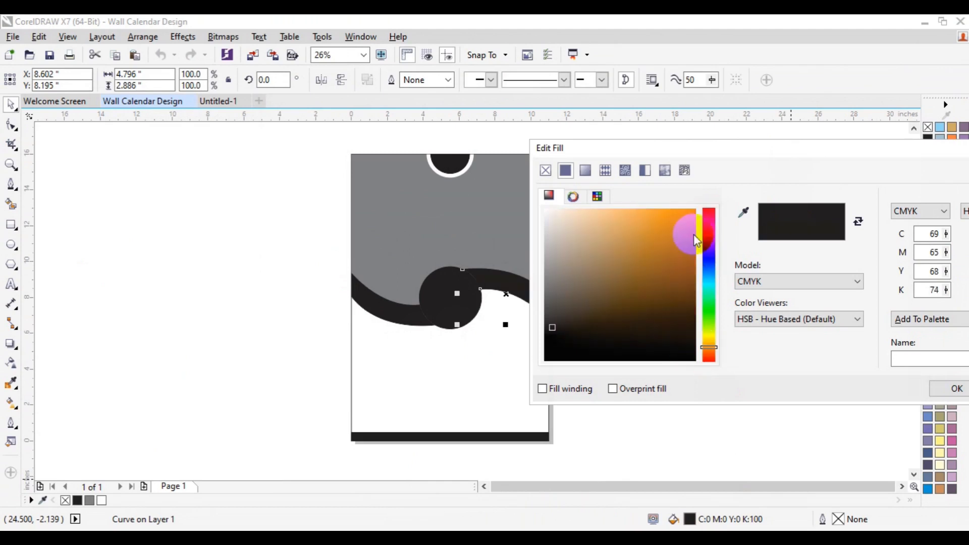
click(691, 215)
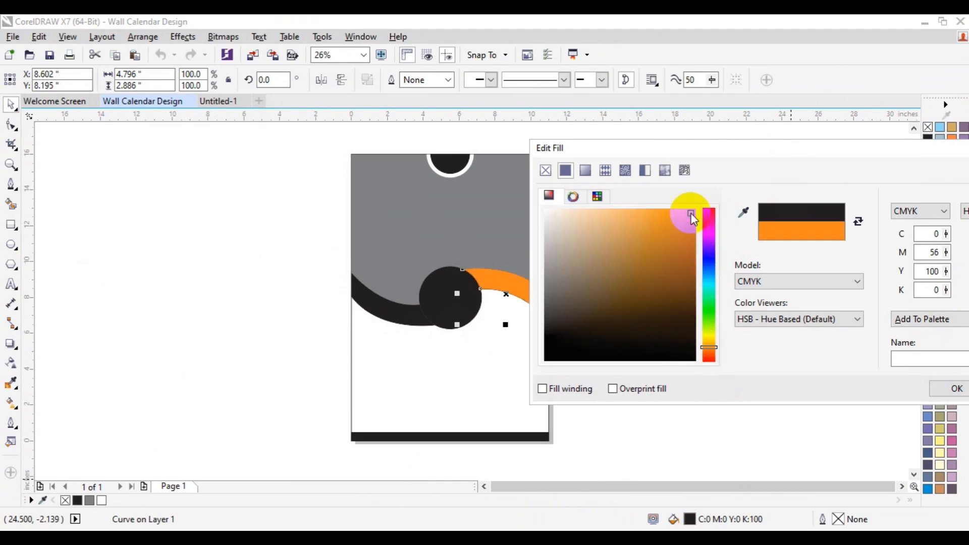
click(694, 211)
drag(892, 147, 805, 163)
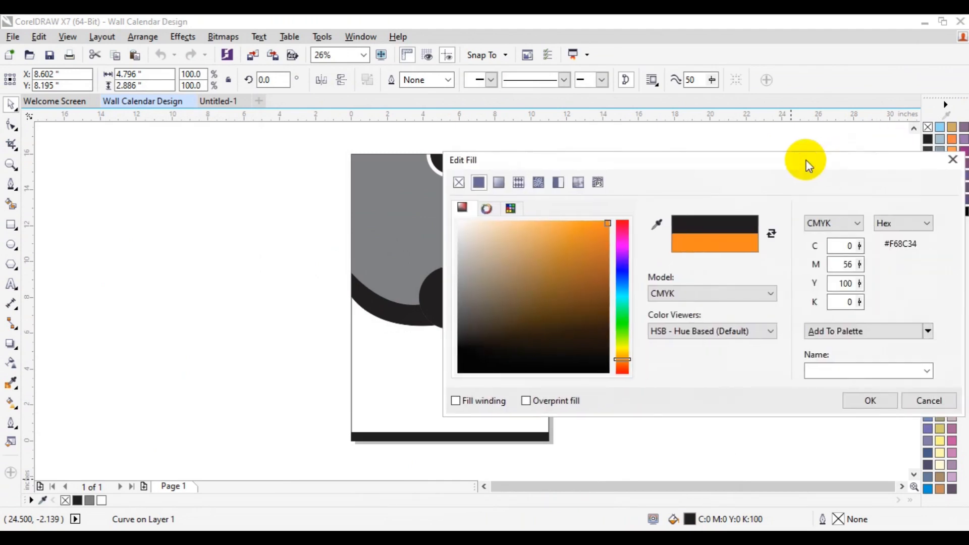
click(869, 399)
Step: Apply the same orange to the curved band on the page's left side
click(407, 308)
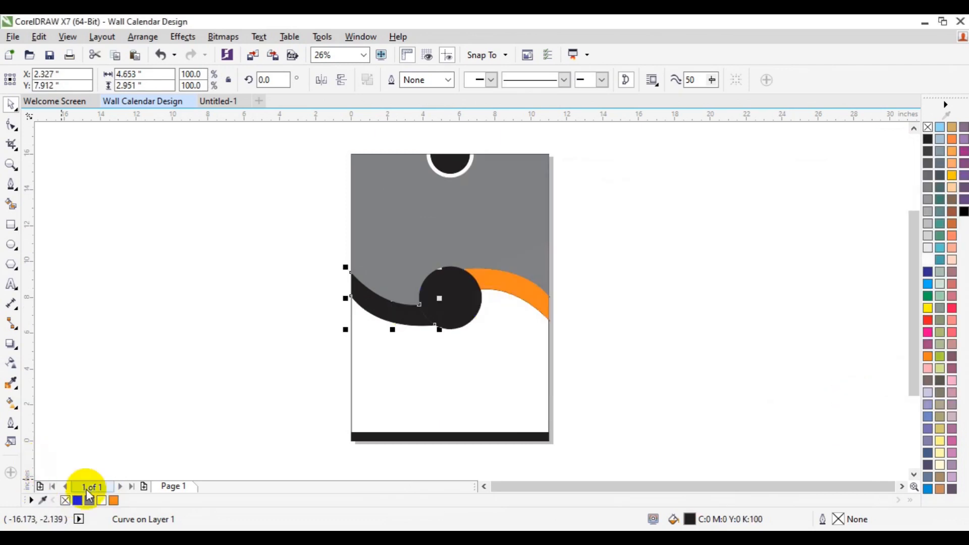
click(113, 500)
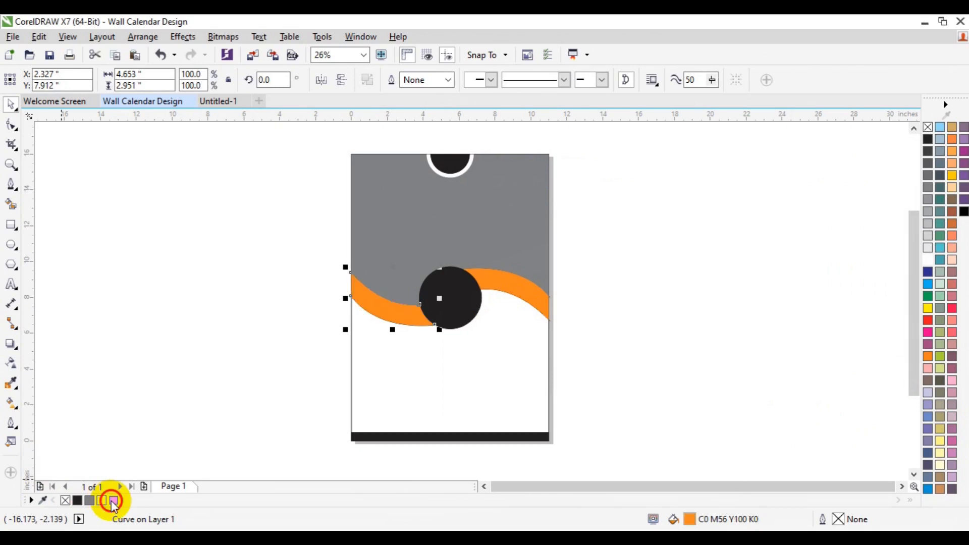
click(217, 359)
click(429, 325)
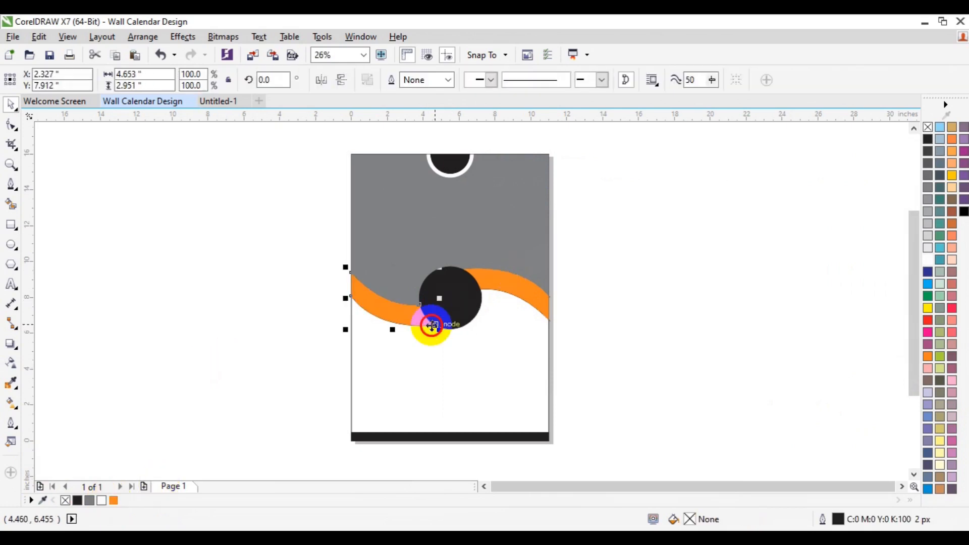
Step: Try a red fill, CMYK 0, 100, 100, 0, on the central circle
click(453, 307)
click(689, 518)
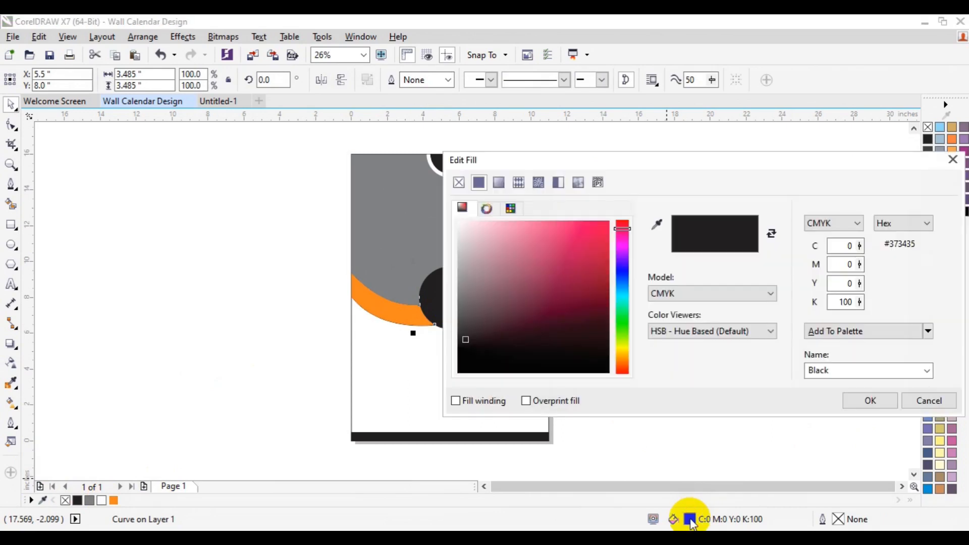
drag(629, 229, 631, 375)
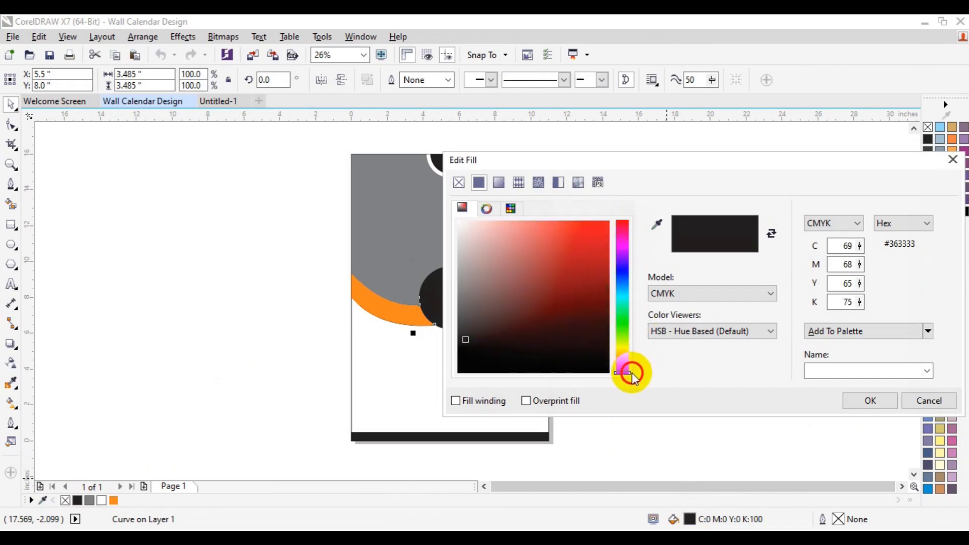
click(601, 238)
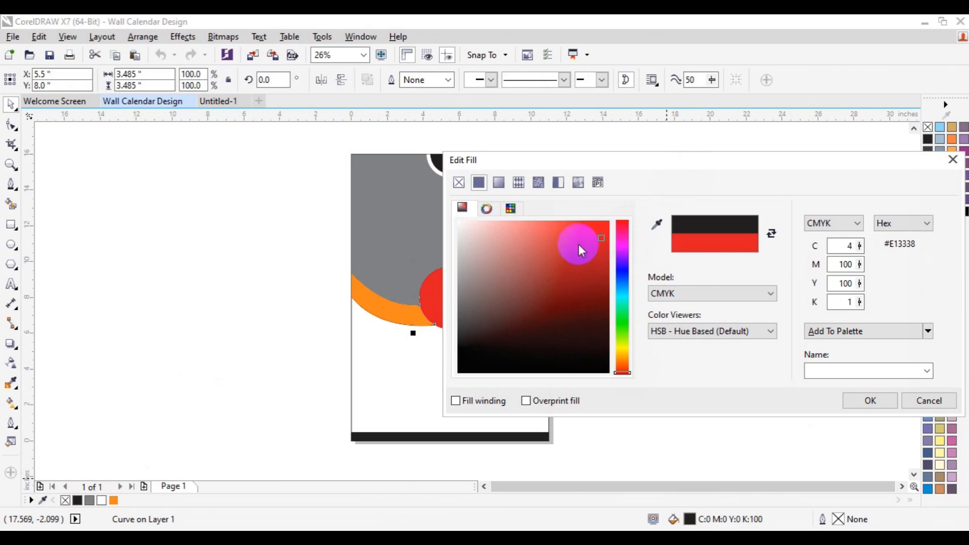
click(606, 224)
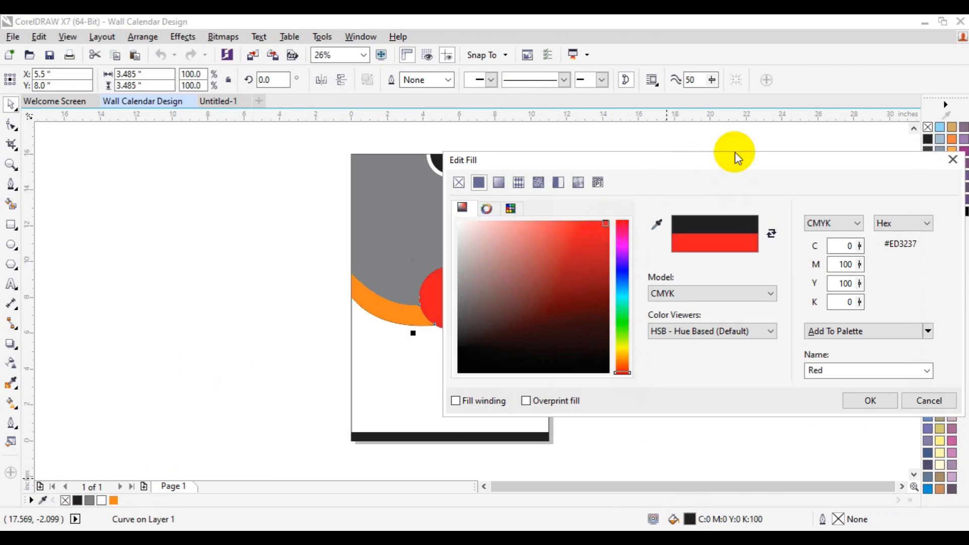
drag(735, 153, 818, 103)
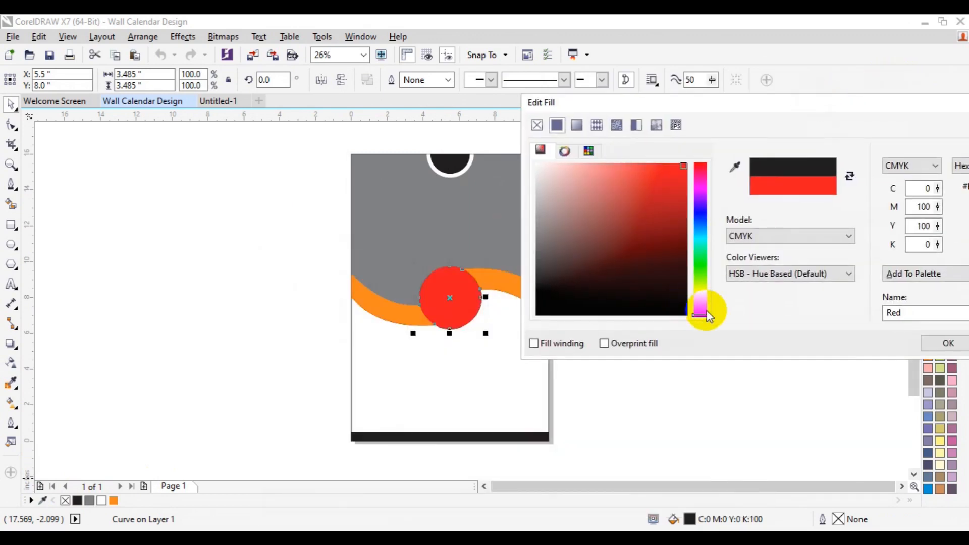
Step: Shift the central circle's fill to green, CMYK 63, 0, 100, 0
drag(703, 313, 703, 269)
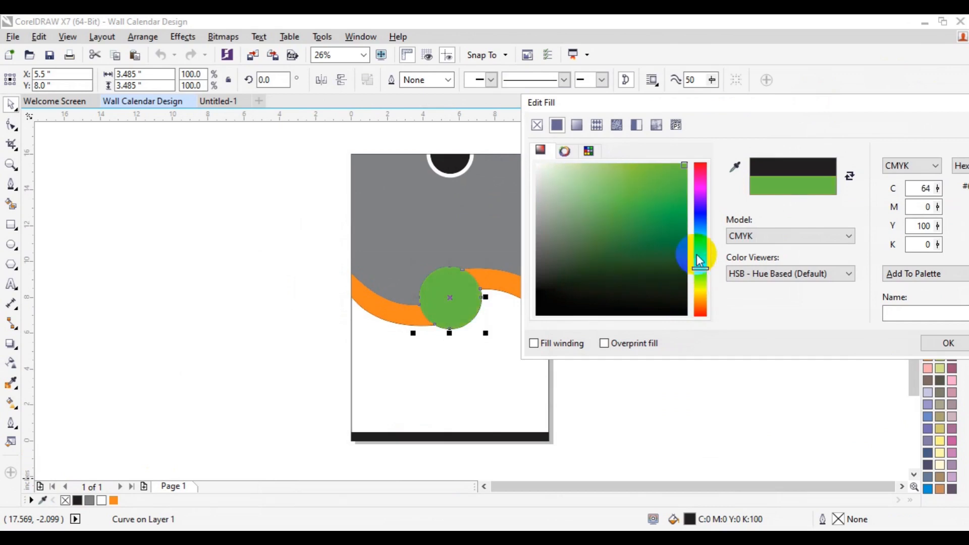
click(706, 268)
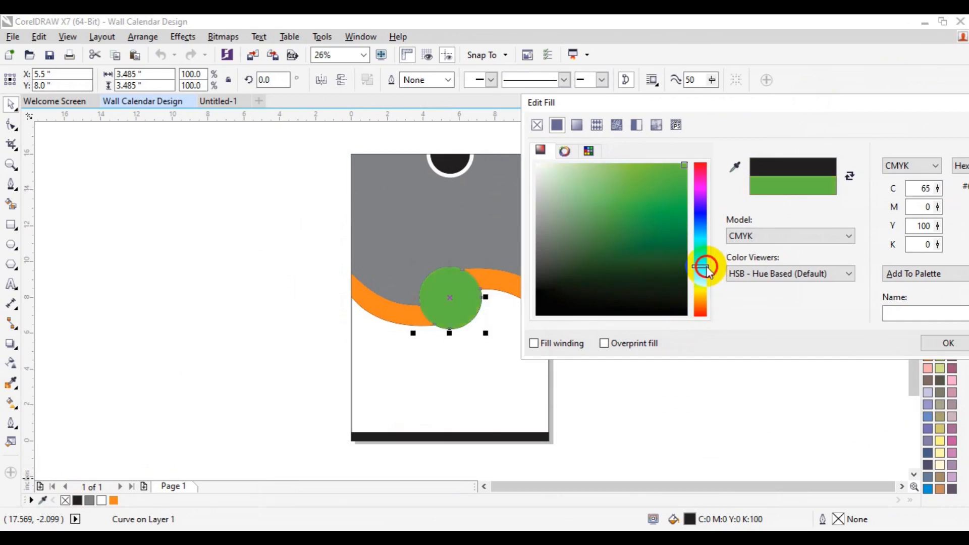
click(706, 271)
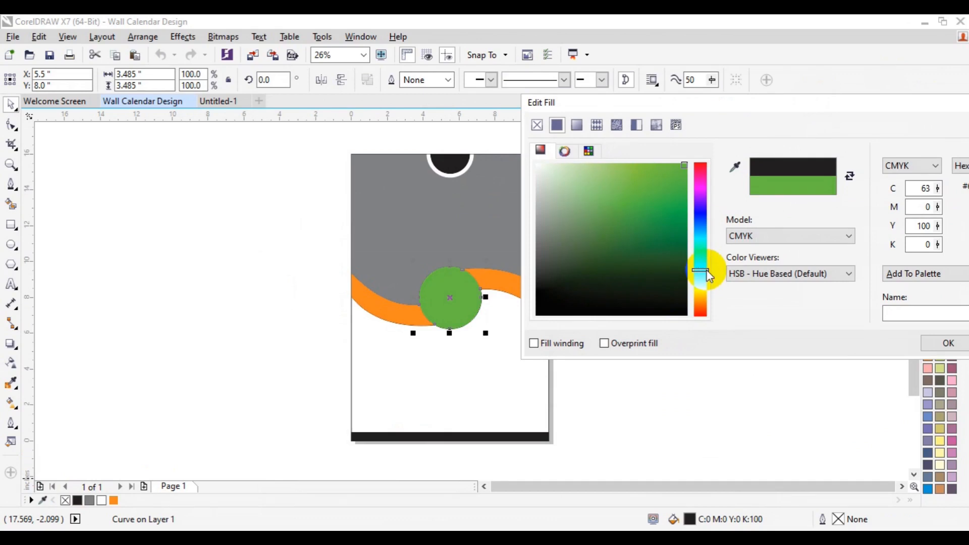
drag(843, 107, 666, 156)
click(778, 386)
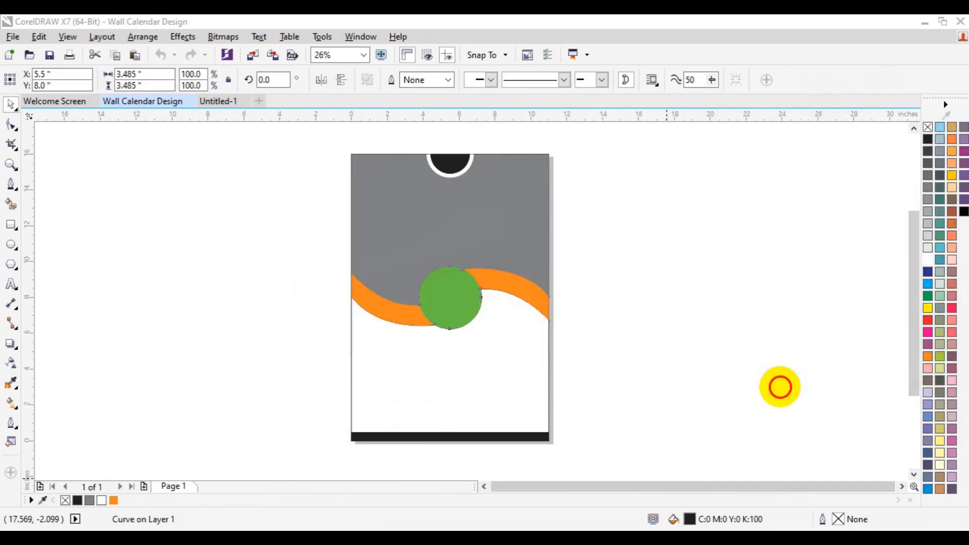
Step: Recolor the right curved band with a light green shade of the palette green, and apply that same green to the left band
click(542, 298)
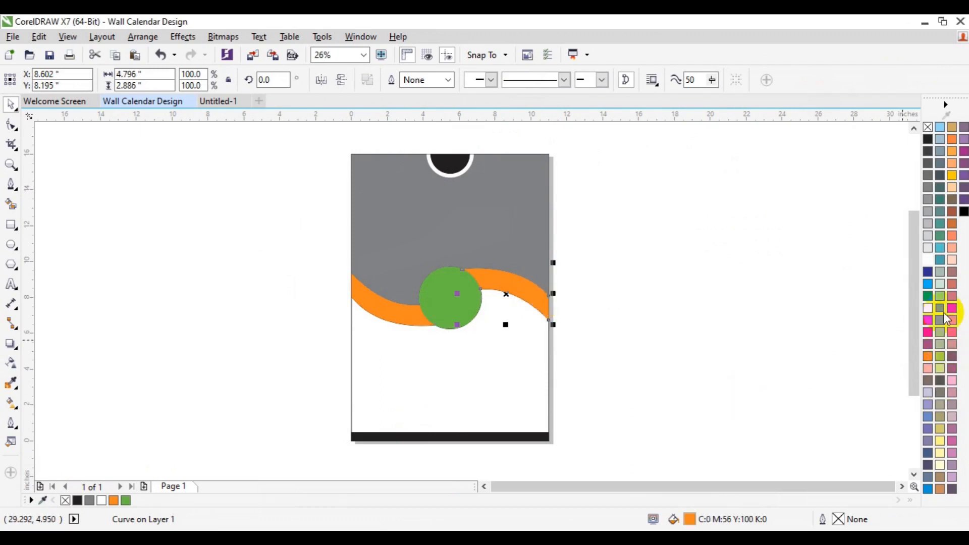
click(928, 297)
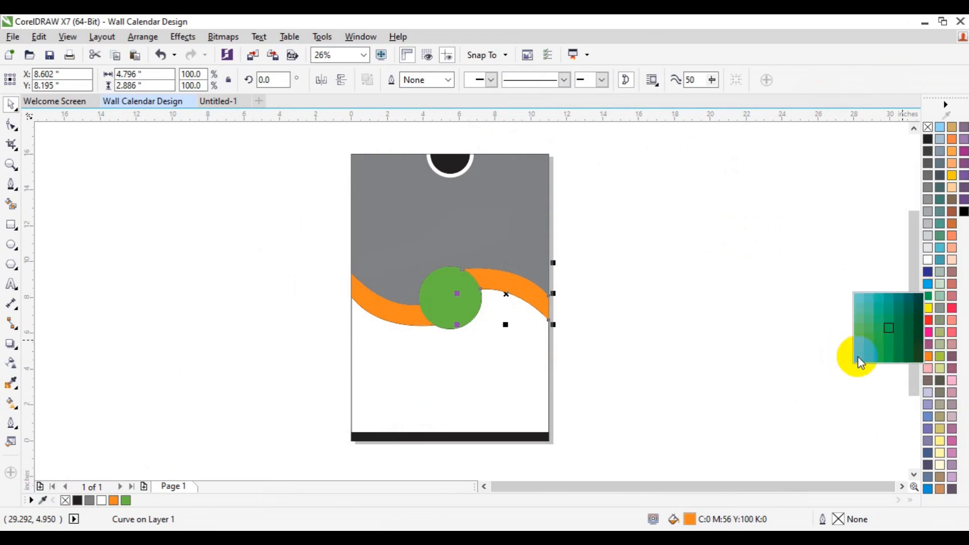
click(861, 348)
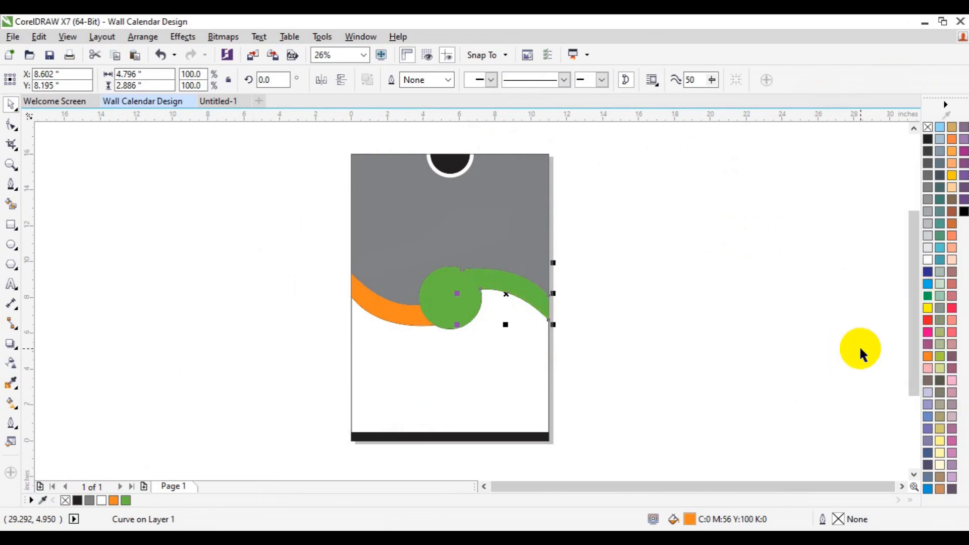
click(403, 310)
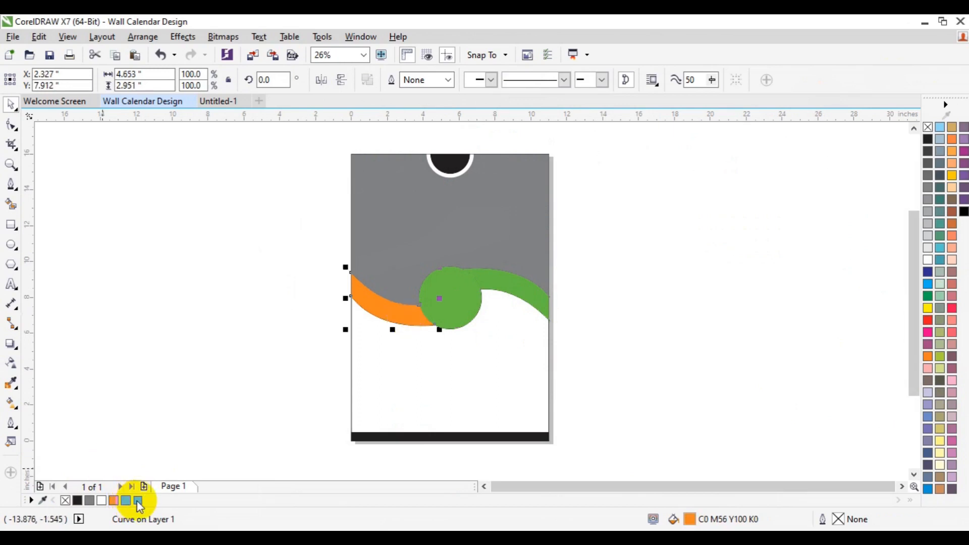
click(138, 501)
Step: Recolor the central circle with a very dark shade of the palette green
click(449, 311)
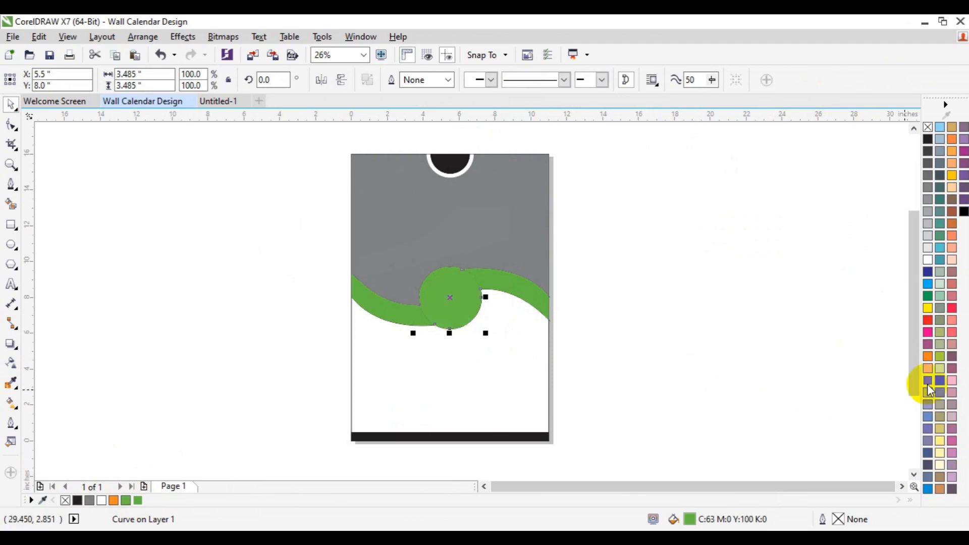
click(928, 298)
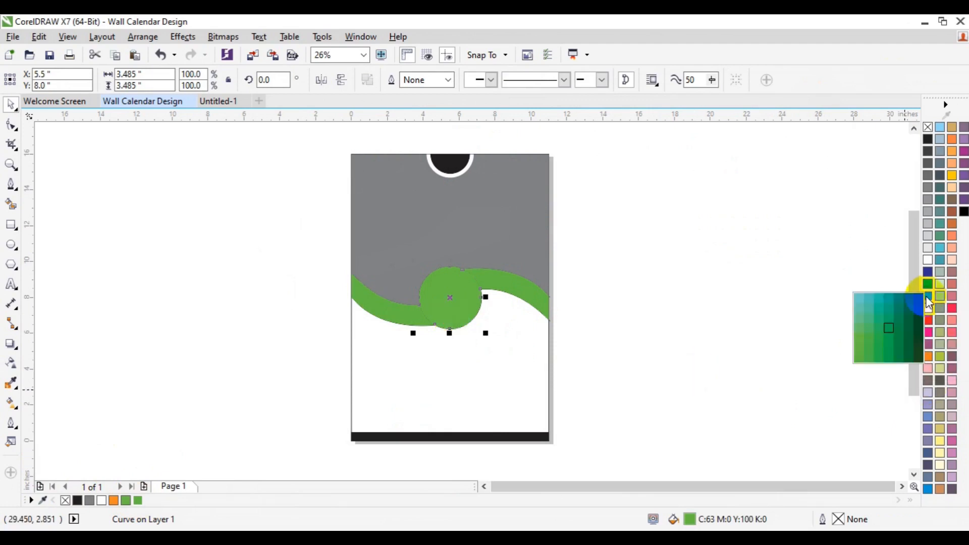
click(920, 329)
click(694, 309)
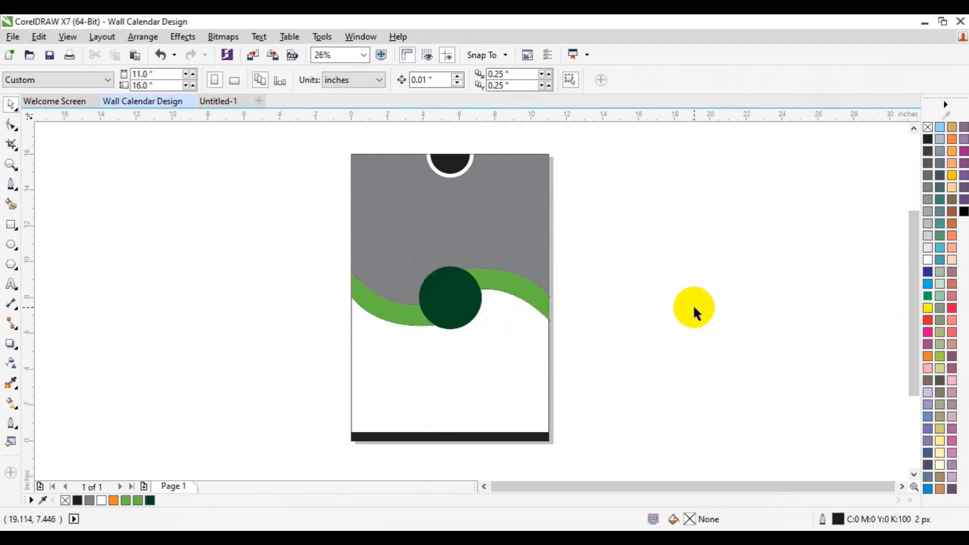
Step: Fill the black semicircle at the page's top edge with the curved bands' green
click(451, 161)
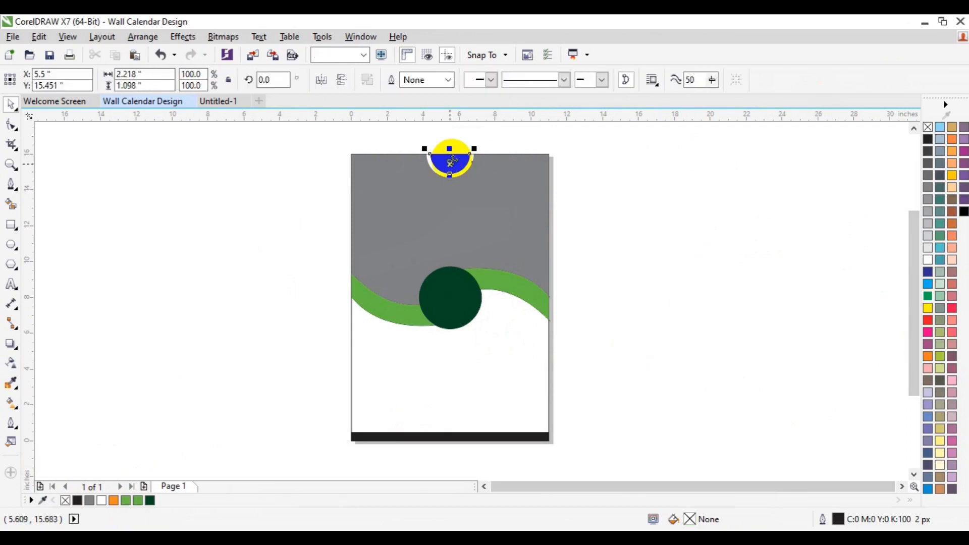
click(138, 500)
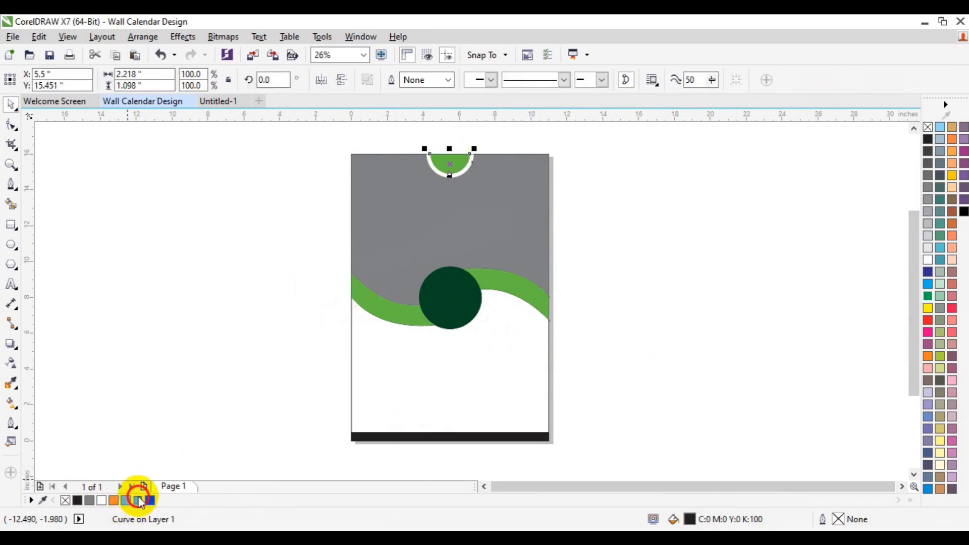
click(622, 379)
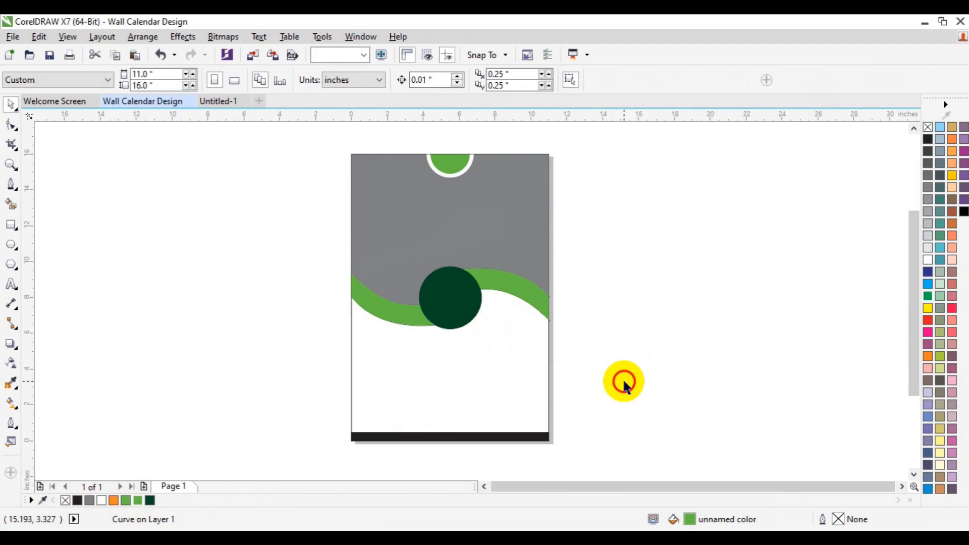
Step: Fill the strip along the page's bottom edge with the central circle's dark green
click(477, 438)
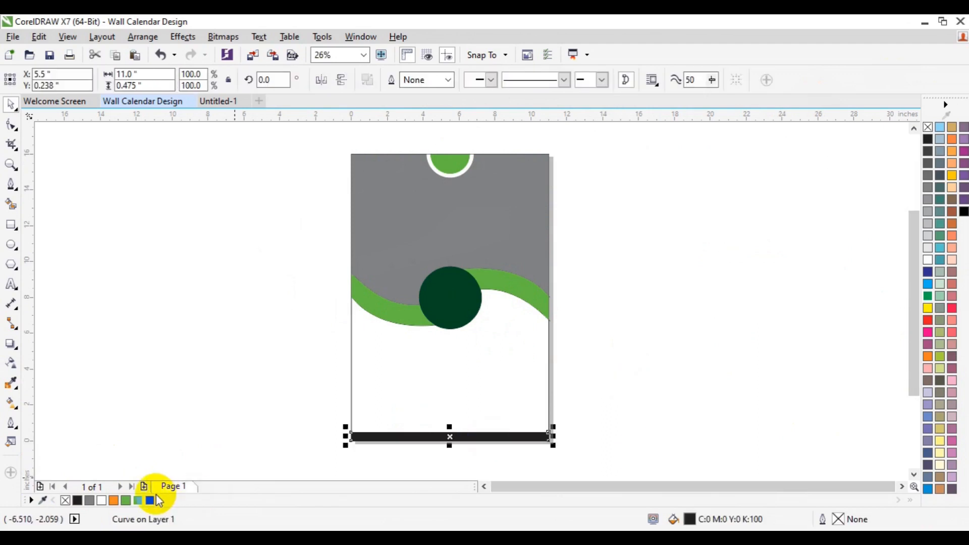
click(150, 501)
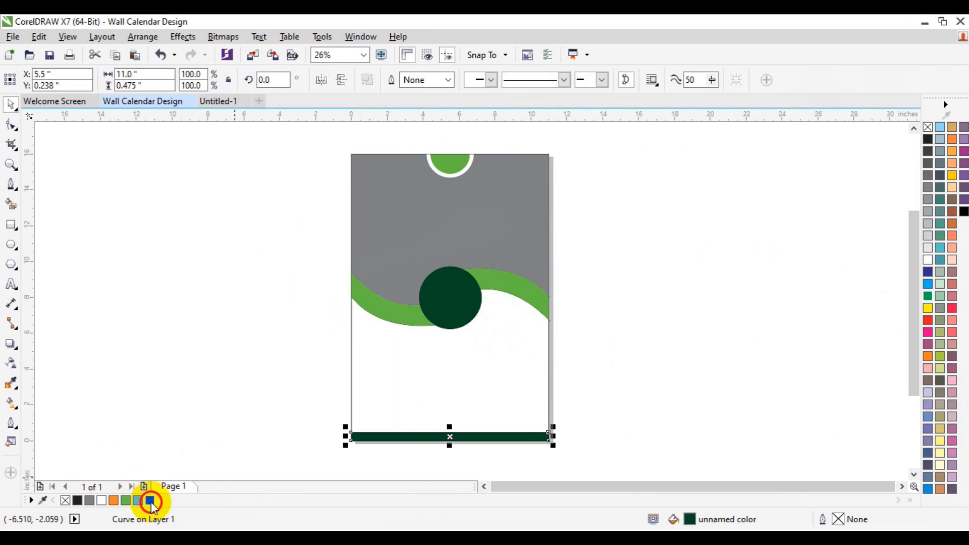
click(681, 351)
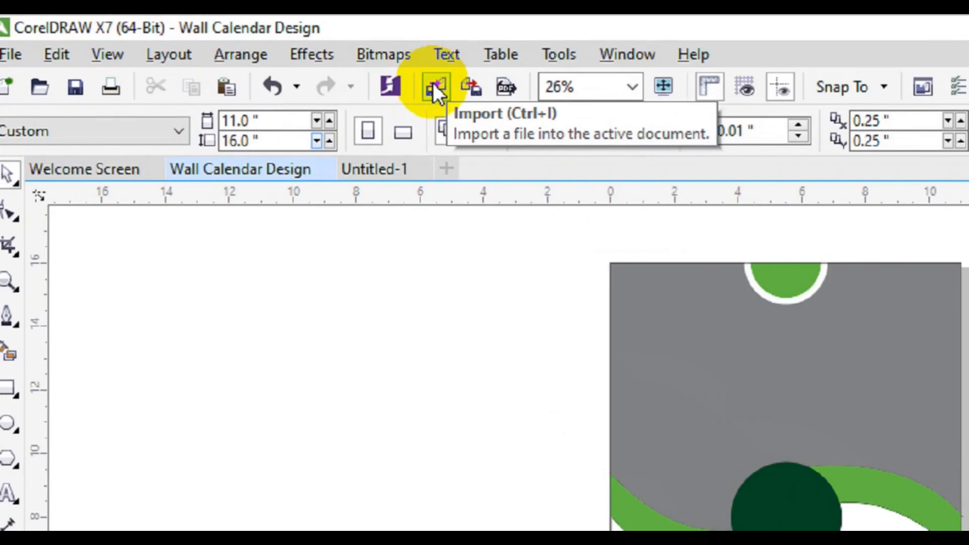
Step: Import the images 3113525 and 3349315 together from the freepik stockpoto folder on the Desktop
click(434, 86)
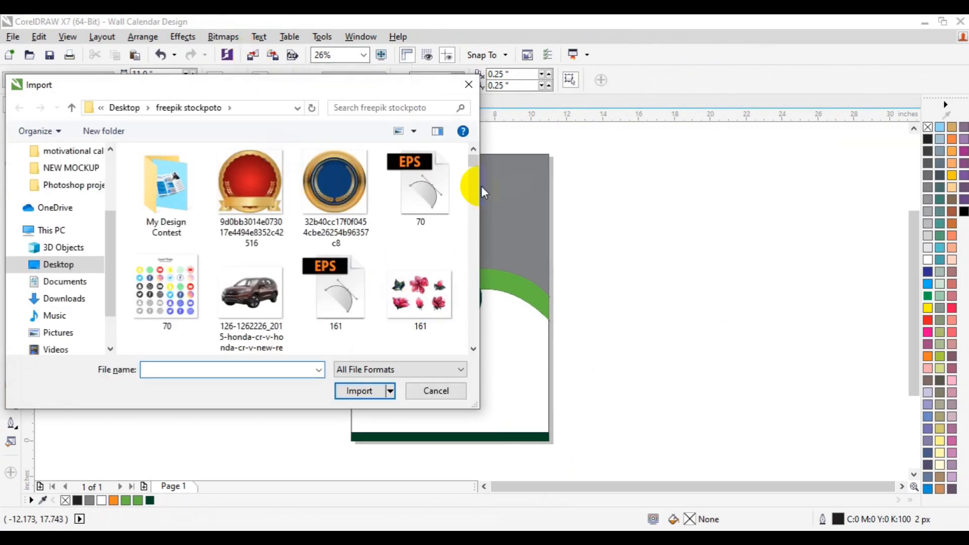
drag(474, 159, 470, 214)
click(320, 250)
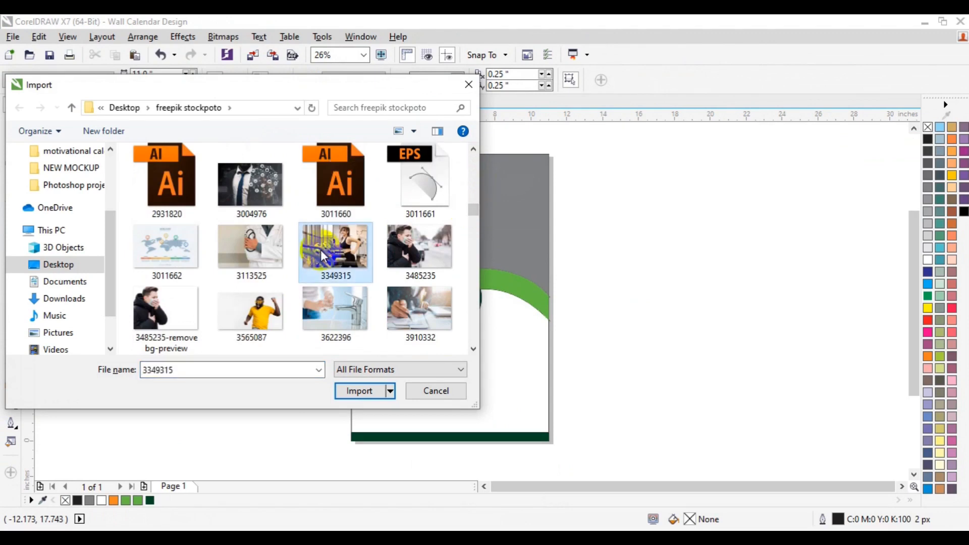
click(235, 235)
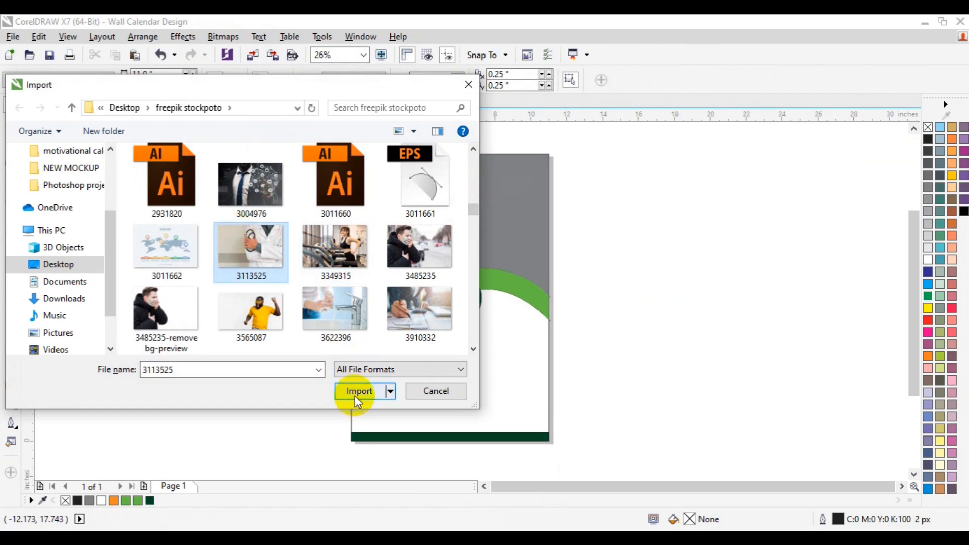
ctrl+click(342, 258)
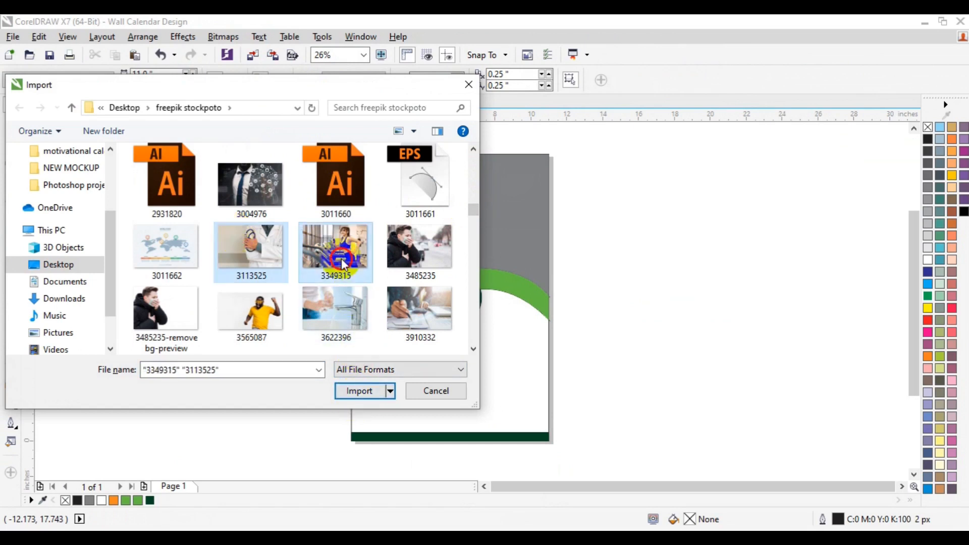
click(358, 391)
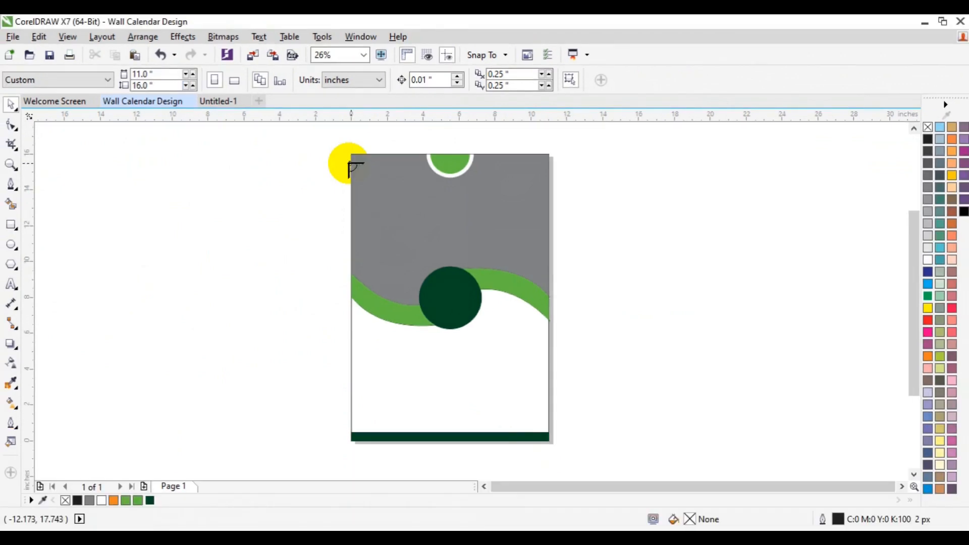
Step: Place both imported photos from the page's upper-left corner, each about 12.5 by 8.4 inches
mouse_move(349, 164)
mouse_down()
mouse_move(351, 153)
mouse_move(590, 304)
mouse_up()
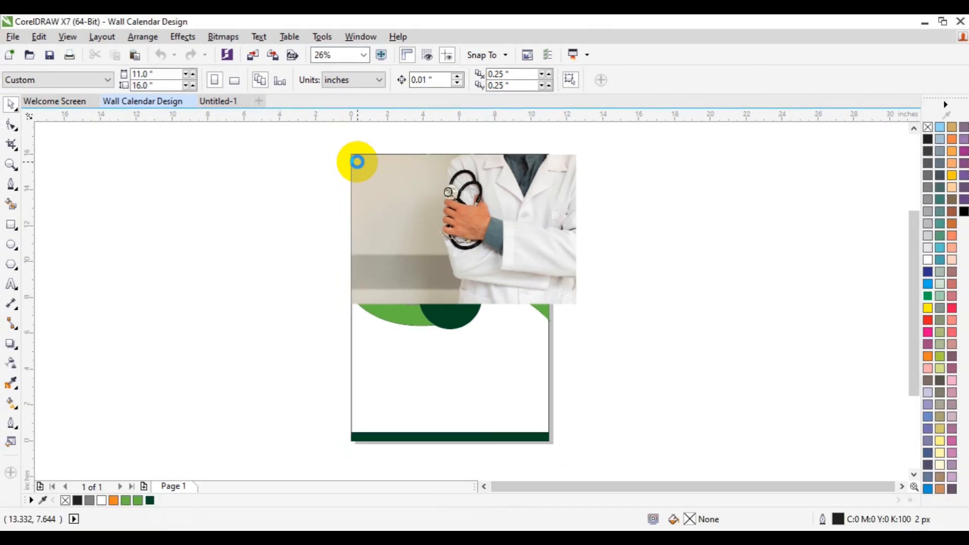
click(353, 155)
drag(352, 155, 582, 303)
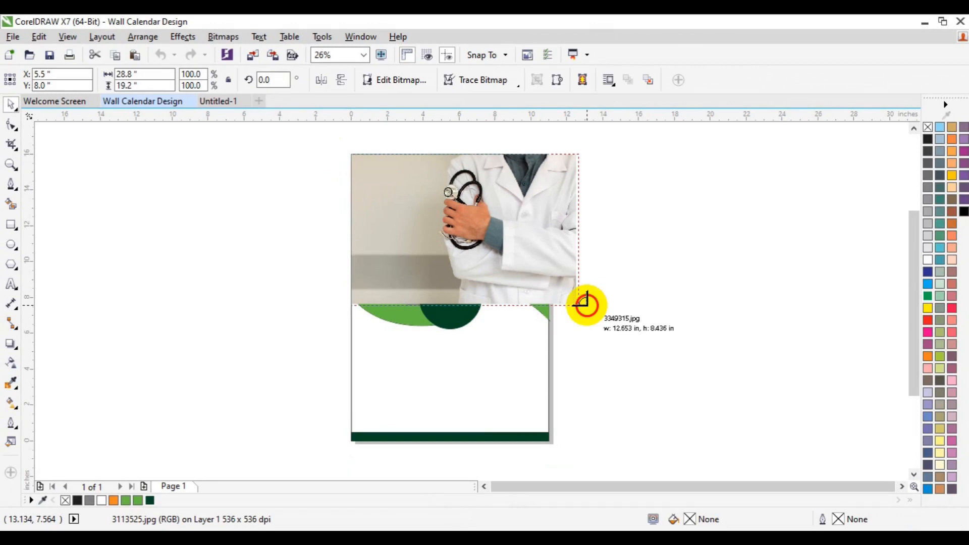
drag(583, 303, 584, 303)
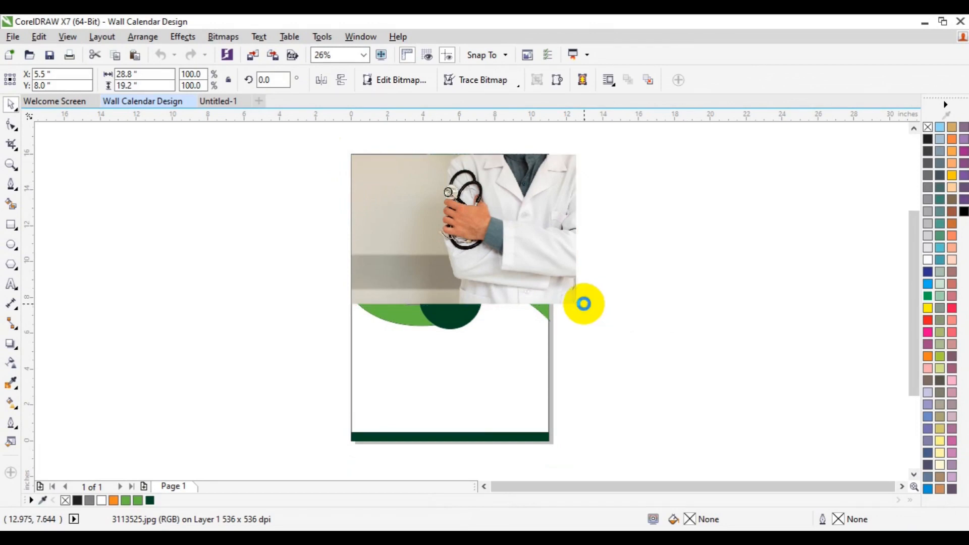
Step: Move the treadmill photo to the blank area left of the page and the stethoscope photo to the right of it
drag(512, 252, 275, 292)
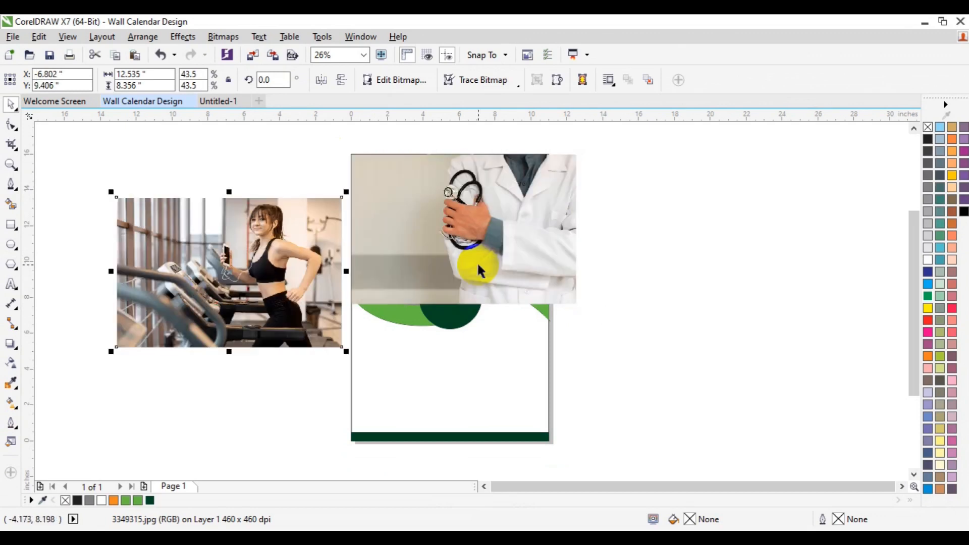
click(485, 246)
drag(484, 246, 753, 269)
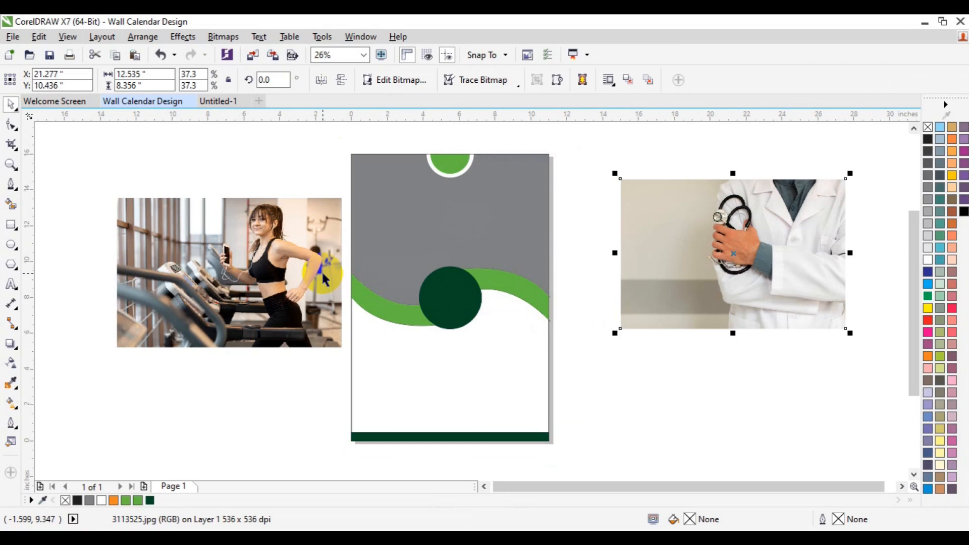
Step: PowerClip the treadmill photo inside the grey shape on the page's upper half, and delete the stethoscope photo beside the page
click(209, 276)
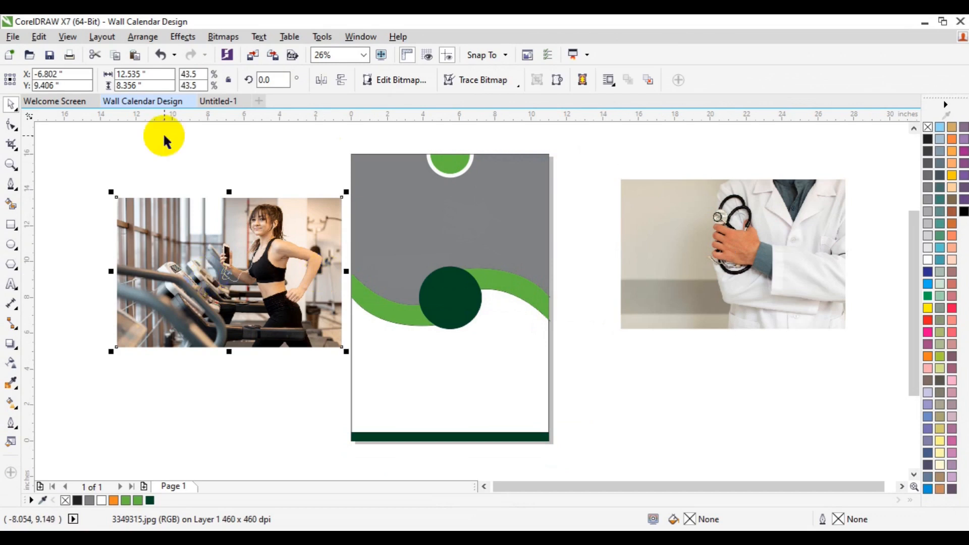
click(183, 37)
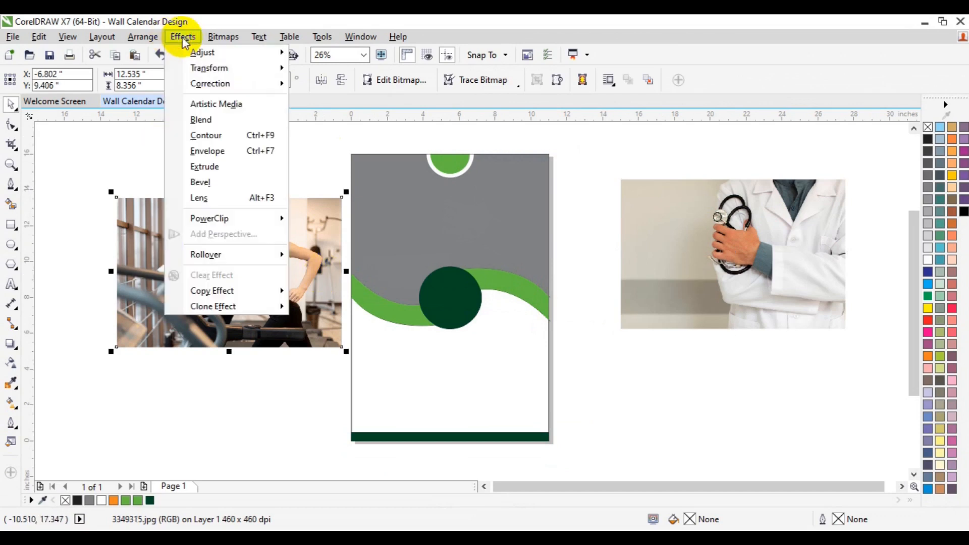
mouse_move(227, 218)
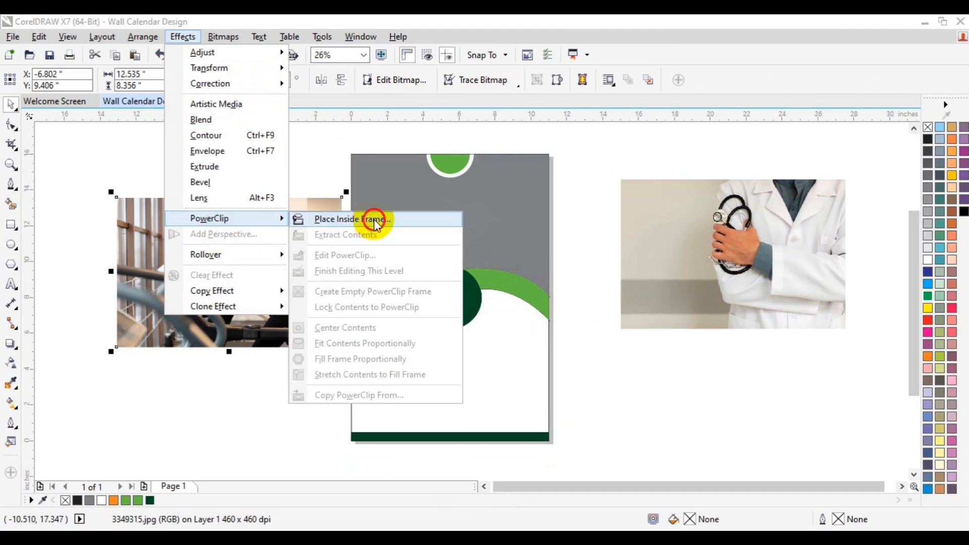
click(372, 219)
click(417, 214)
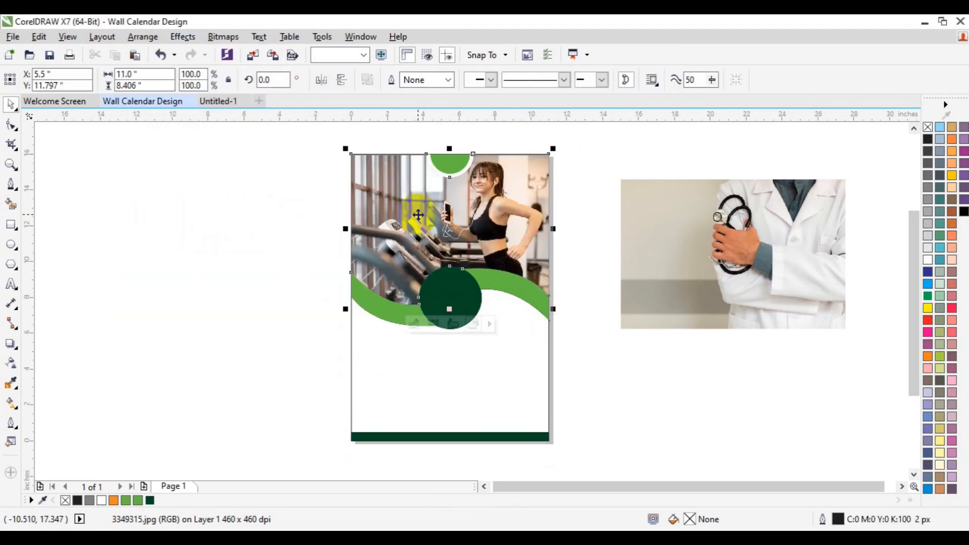
click(619, 317)
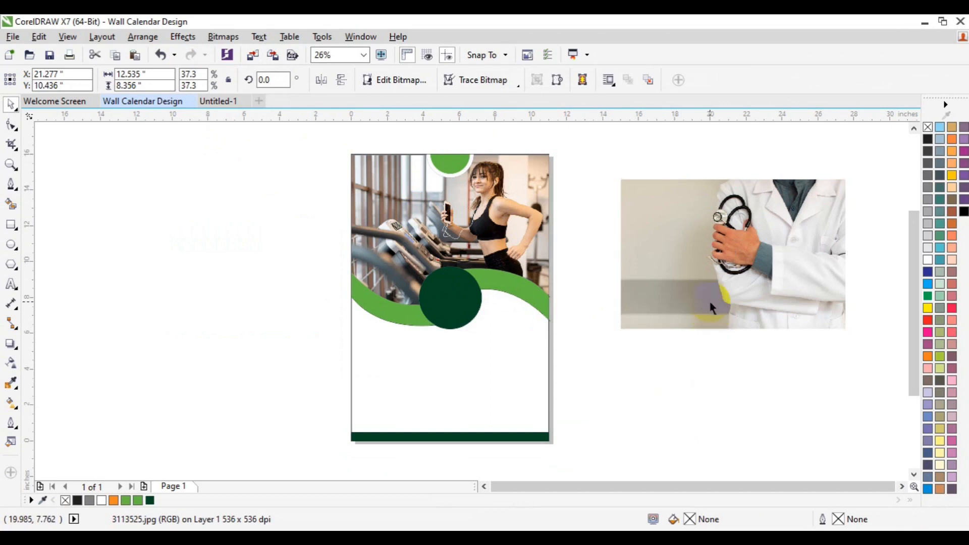
key(Delete)
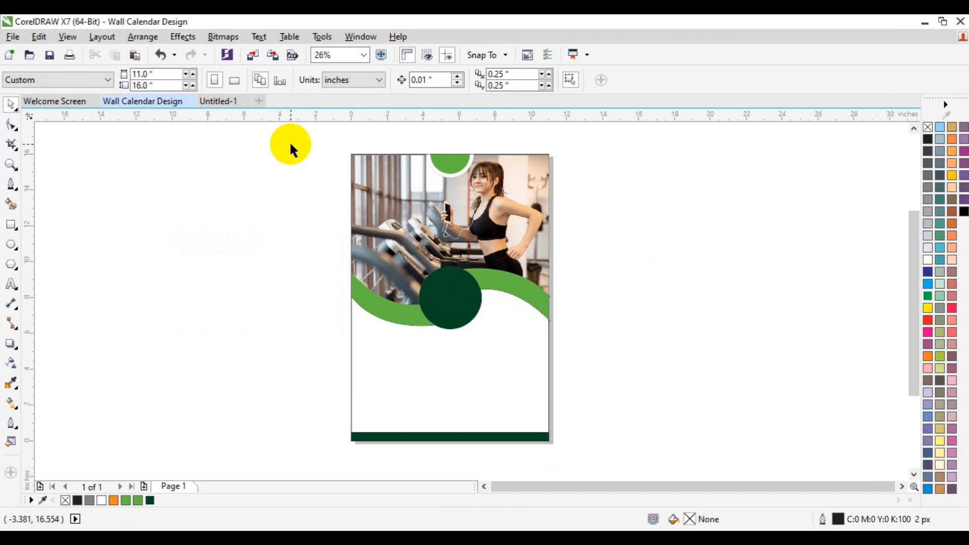
Step: Remove the outlines from all objects on the calendar page
drag(291, 145, 606, 453)
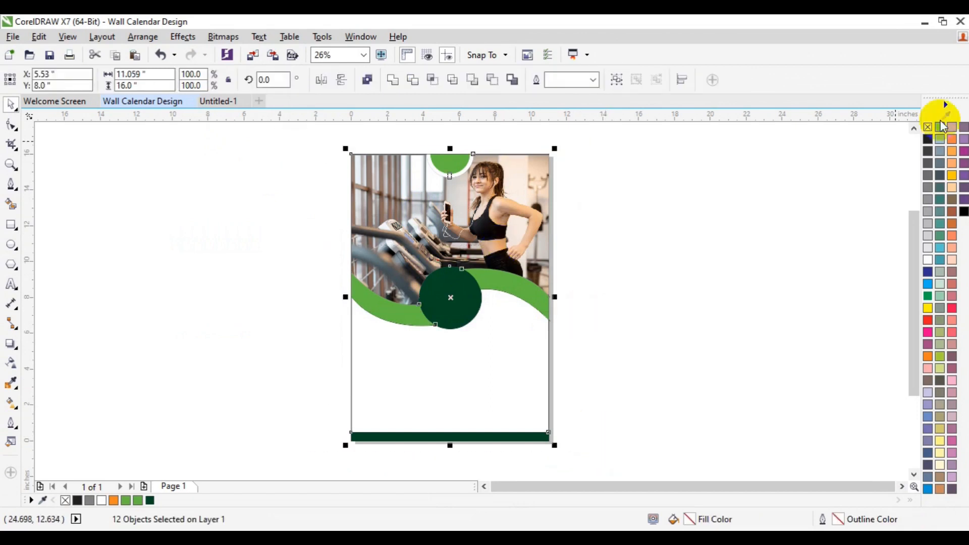
right_click(929, 126)
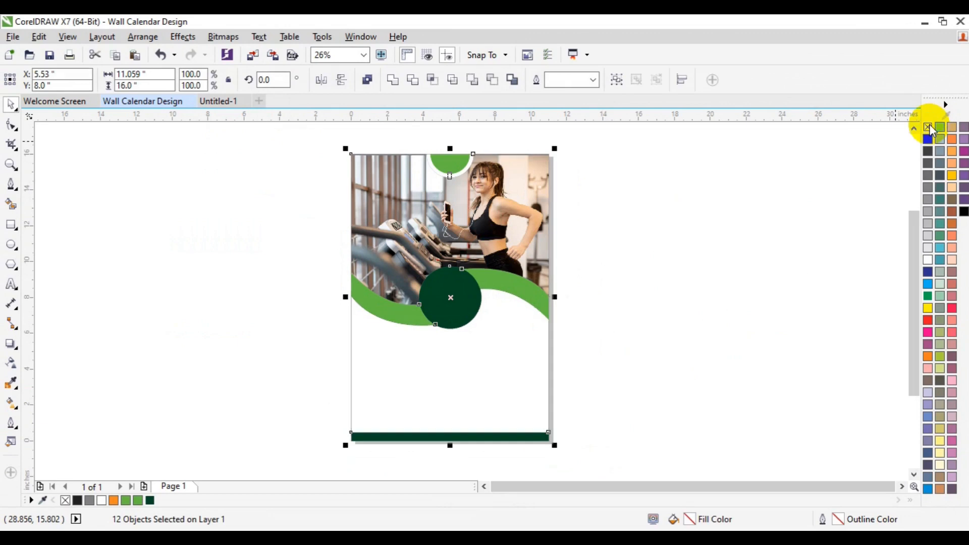
click(719, 271)
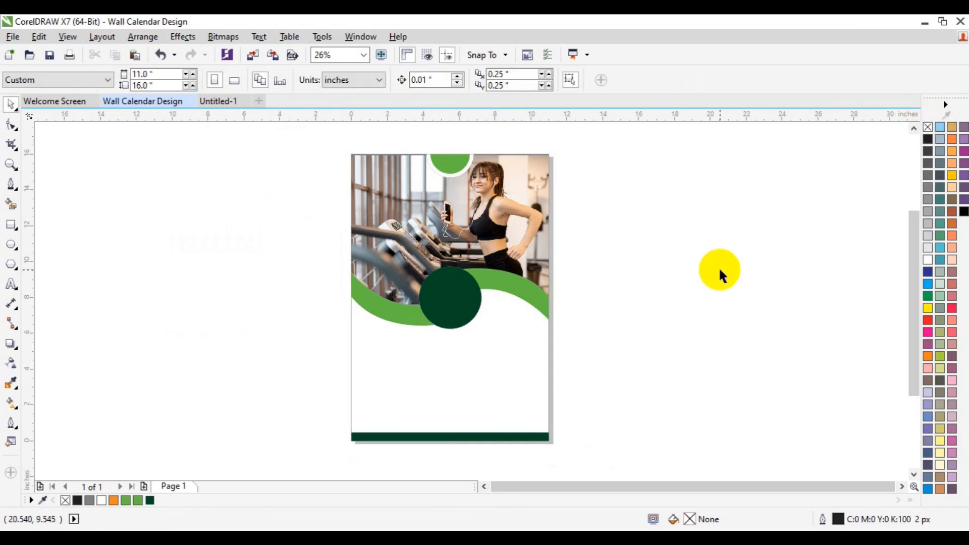